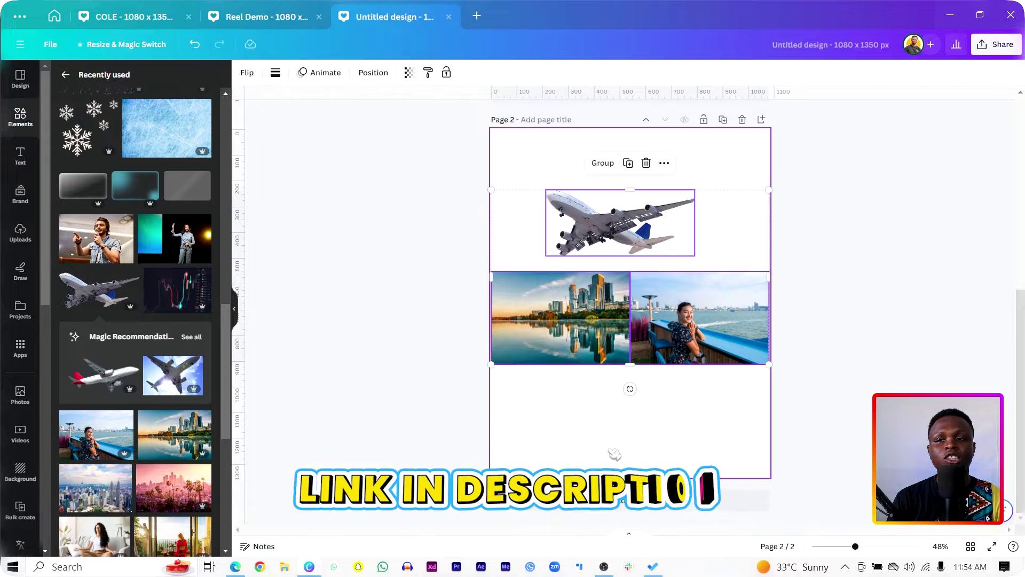
pyautogui.click(613, 453)
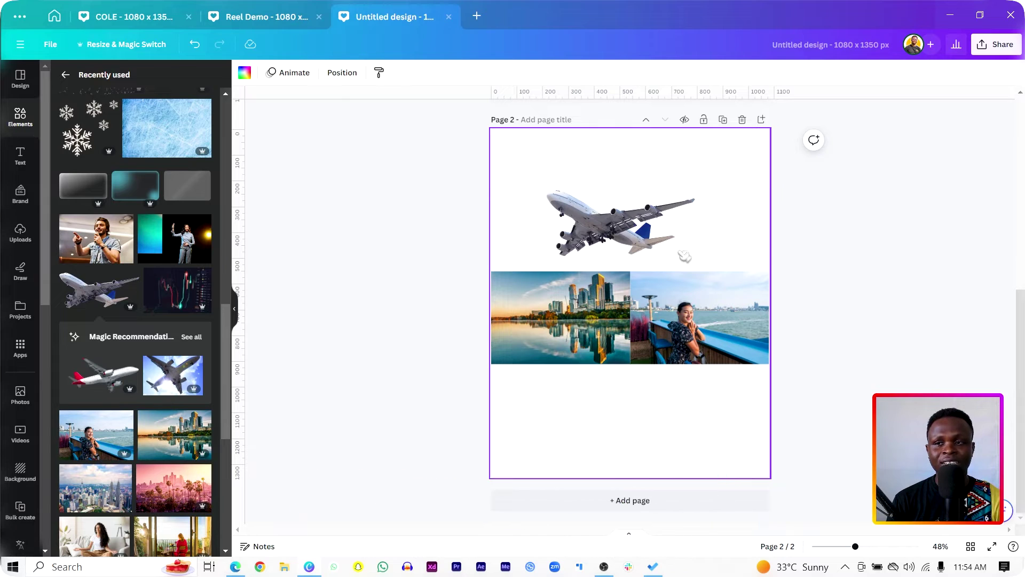
pyautogui.moveTo(671, 324)
pyautogui.mouseDown()
pyautogui.moveTo(695, 332)
pyautogui.moveTo(673, 326)
pyautogui.mouseUp()
pyautogui.moveTo(712, 407); pyautogui.dragTo(532, 181)
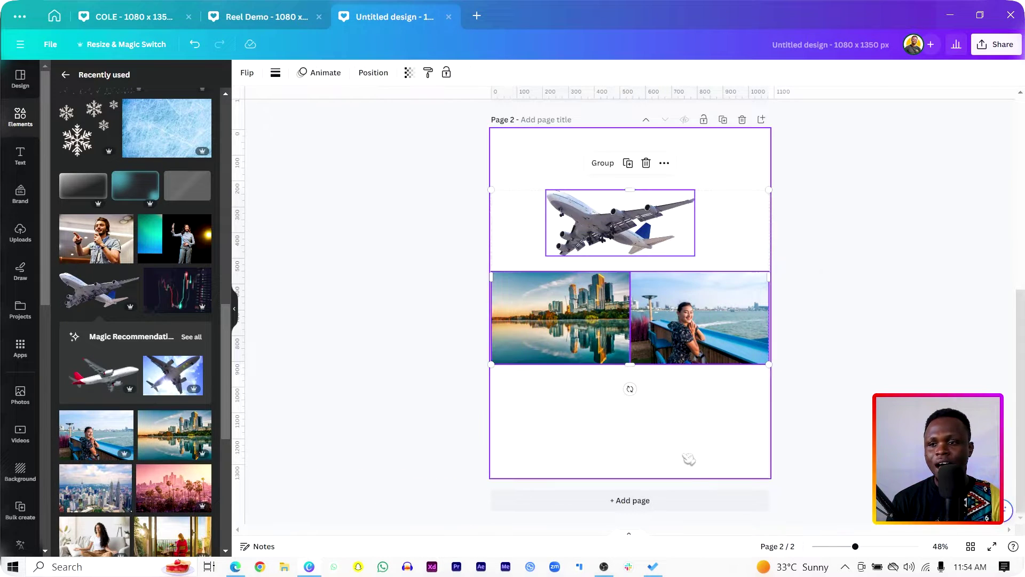
pyautogui.click(716, 448)
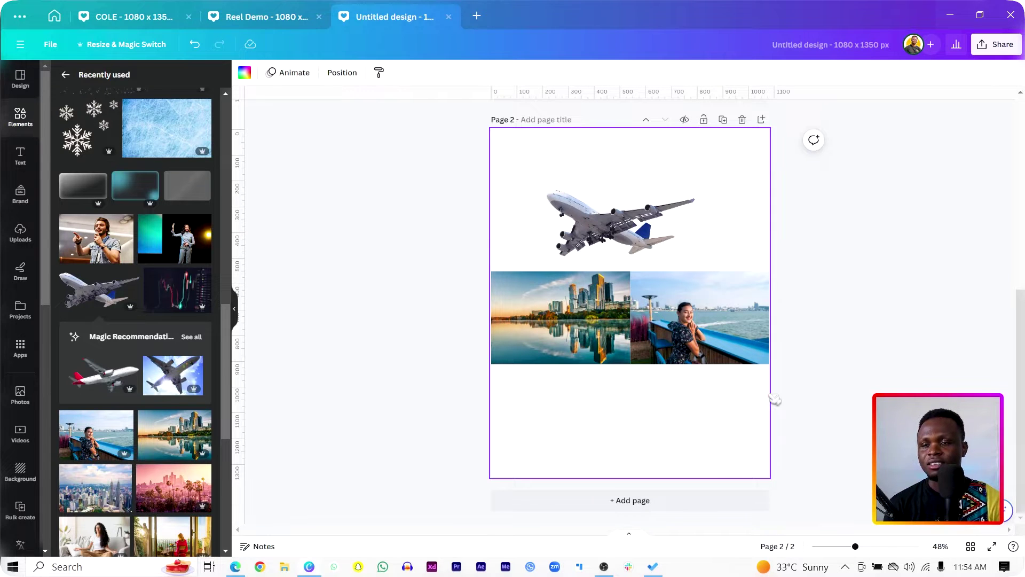
# Add a blank page after page 2 and paste a copy of the woman's waterfront photo onto it
pyautogui.click(761, 119)
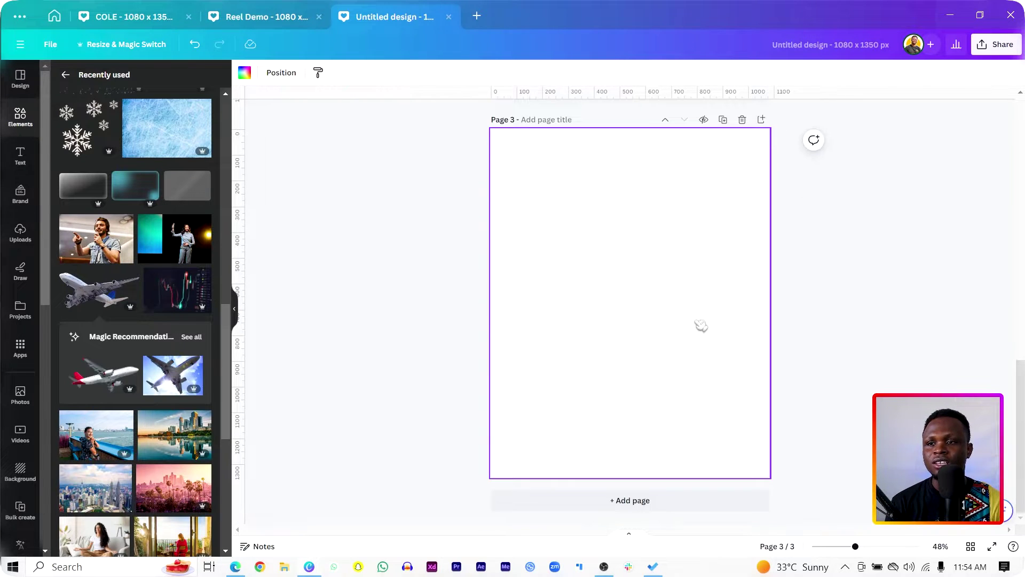
pyautogui.scroll(5, 656, 283)
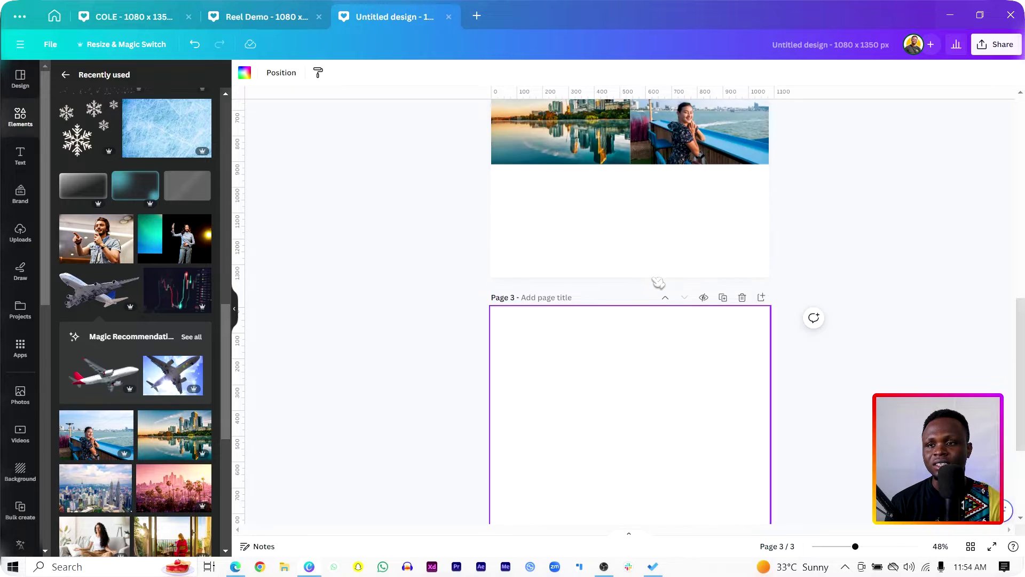
pyautogui.click(713, 292)
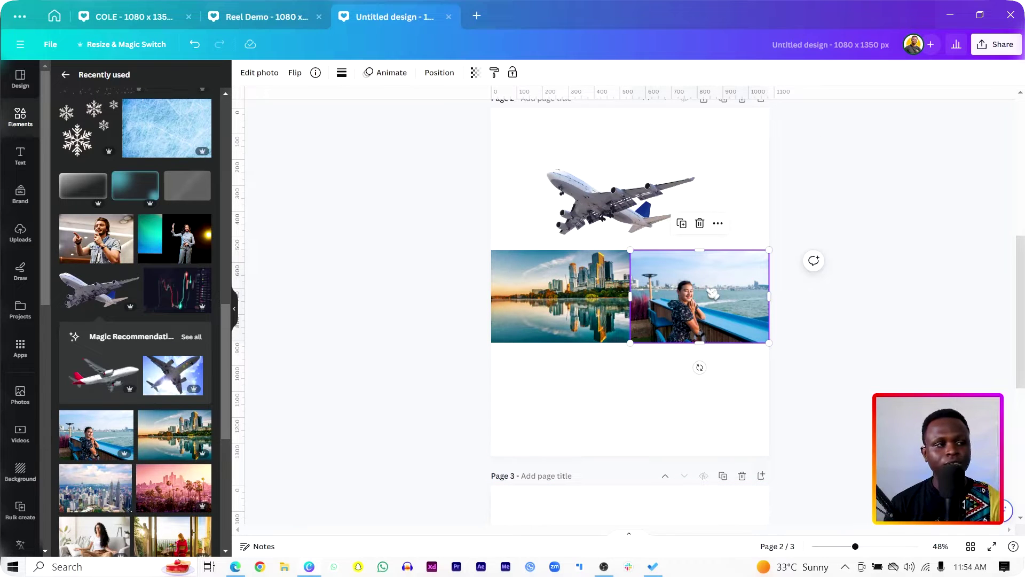
pyautogui.scroll(-5, 712, 292)
pyautogui.click(711, 292)
pyautogui.hotkey('ctrl', 'v')
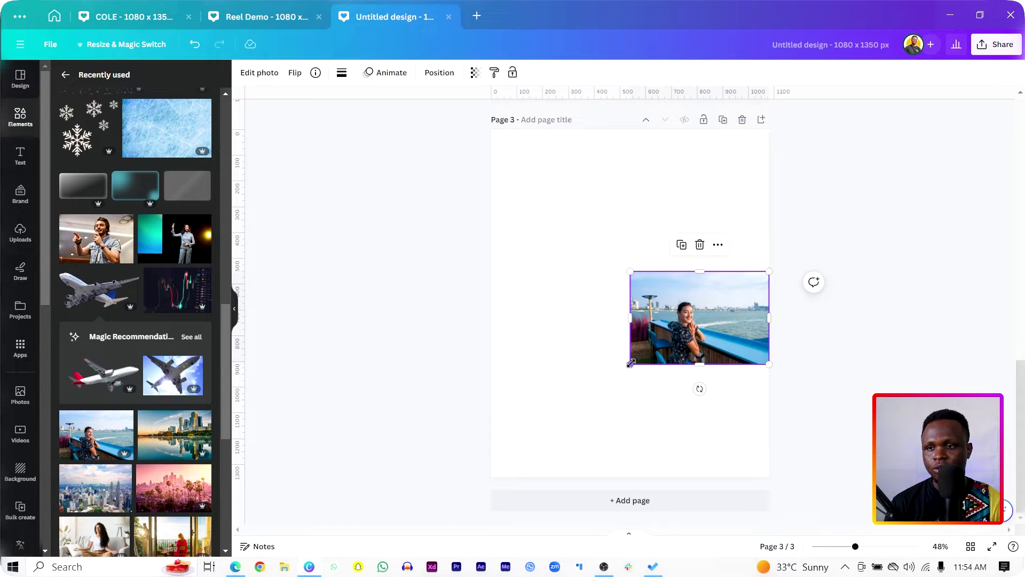
# Enlarge the woman's photo past the page width, with its lower edge on the bottom of page 3
pyautogui.moveTo(631, 363); pyautogui.dragTo(568, 408)
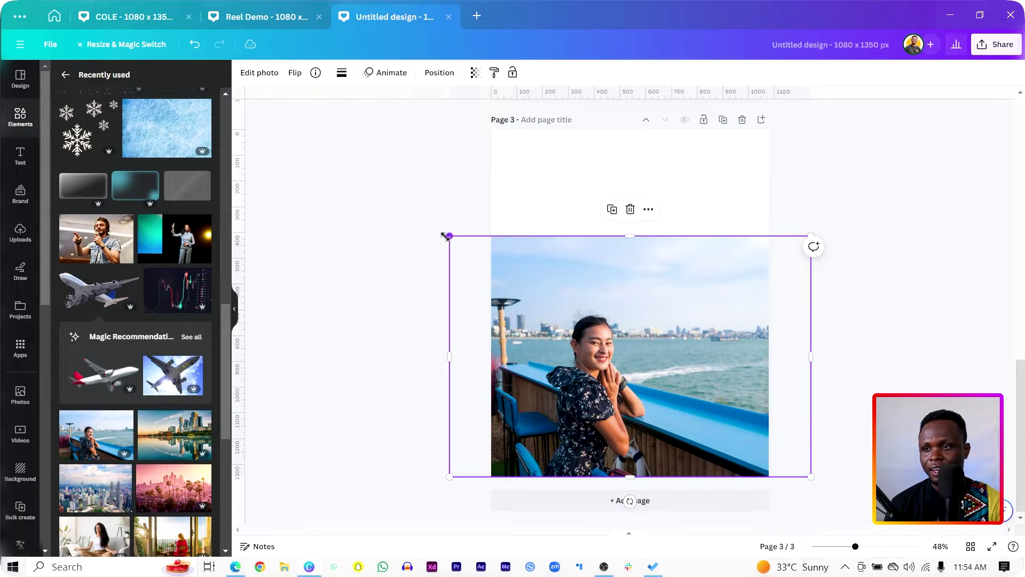
pyautogui.moveTo(446, 237); pyautogui.dragTo(417, 231)
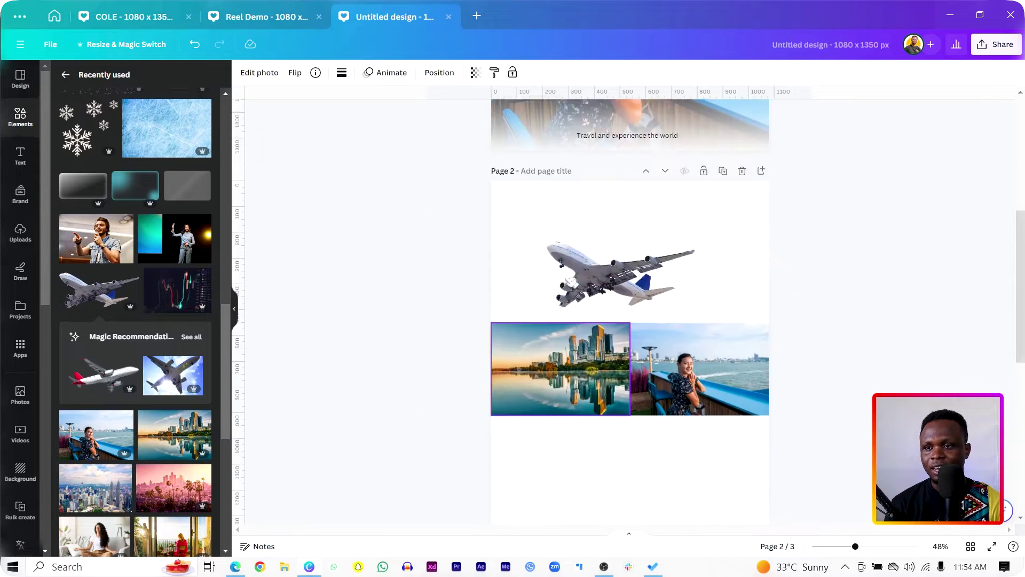
# Copy the city skyline photo from page 2 and paste it onto page 3
pyautogui.scroll(-2, 556, 412)
pyautogui.scroll(-5, 556, 366)
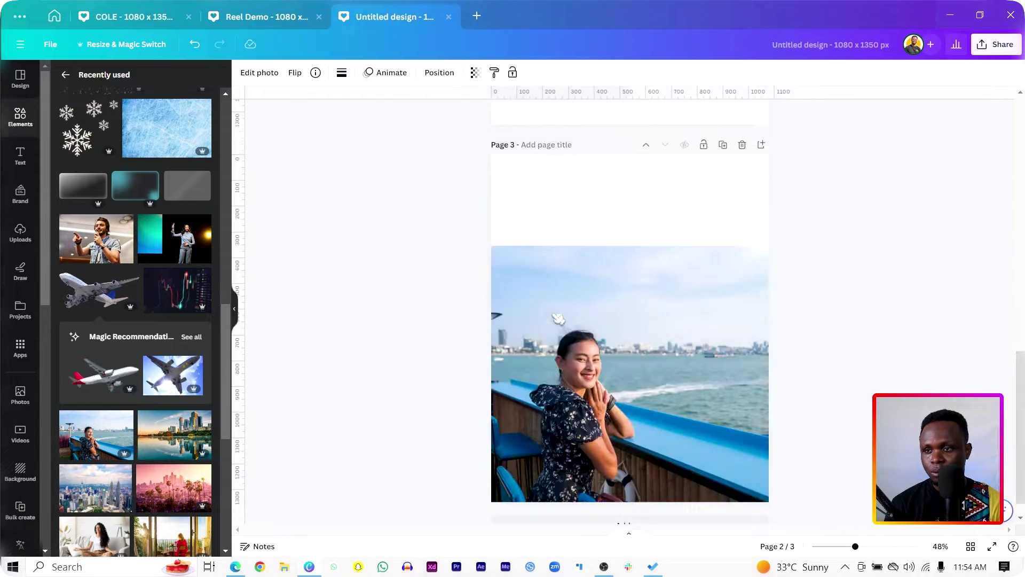
pyautogui.scroll(3, 560, 319)
pyautogui.click(563, 354)
pyautogui.hotkey('ctrl', 'v')
pyautogui.scroll(-3, 564, 355)
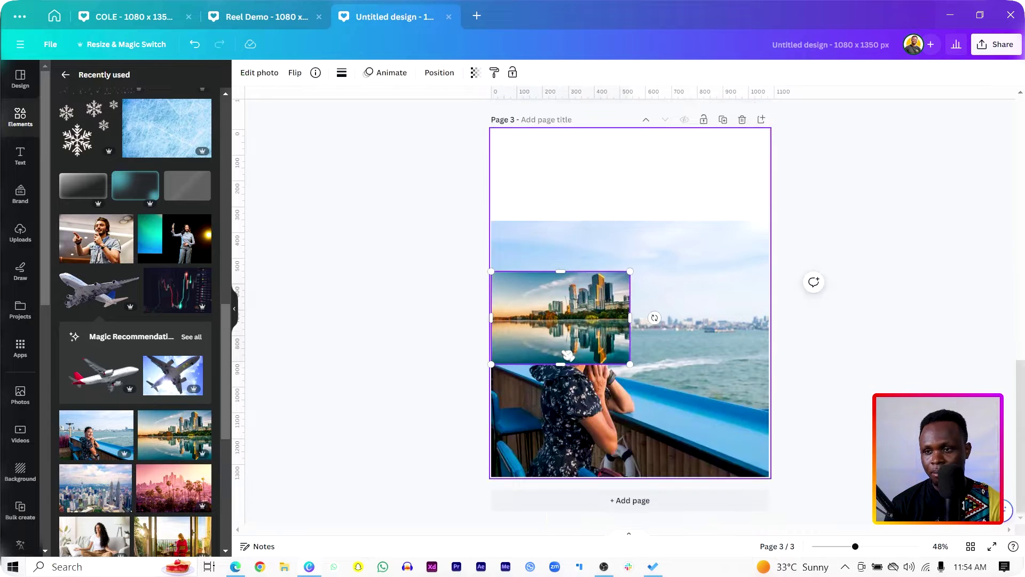
# Enlarge the skyline photo and position it to cover the upper part of page 3 across its full width
pyautogui.moveTo(630, 271); pyautogui.dragTo(753, 233)
pyautogui.moveTo(638, 309); pyautogui.dragTo(691, 236)
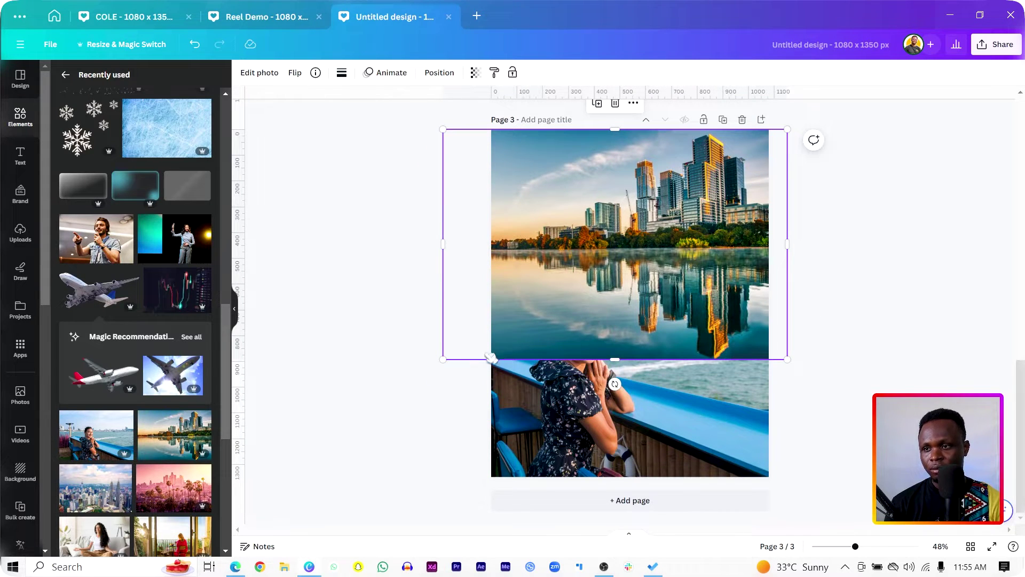
pyautogui.moveTo(443, 360); pyautogui.dragTo(399, 389)
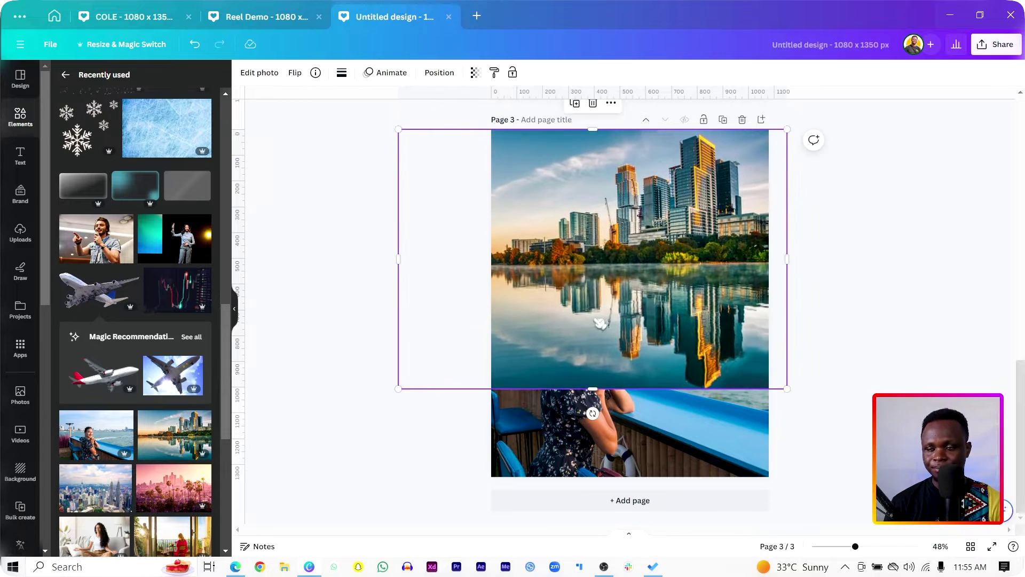
pyautogui.moveTo(596, 317); pyautogui.dragTo(613, 315)
# Bring the woman's photo forward over the skyline photo and show the layer list to check their stacking order
pyautogui.click(707, 445)
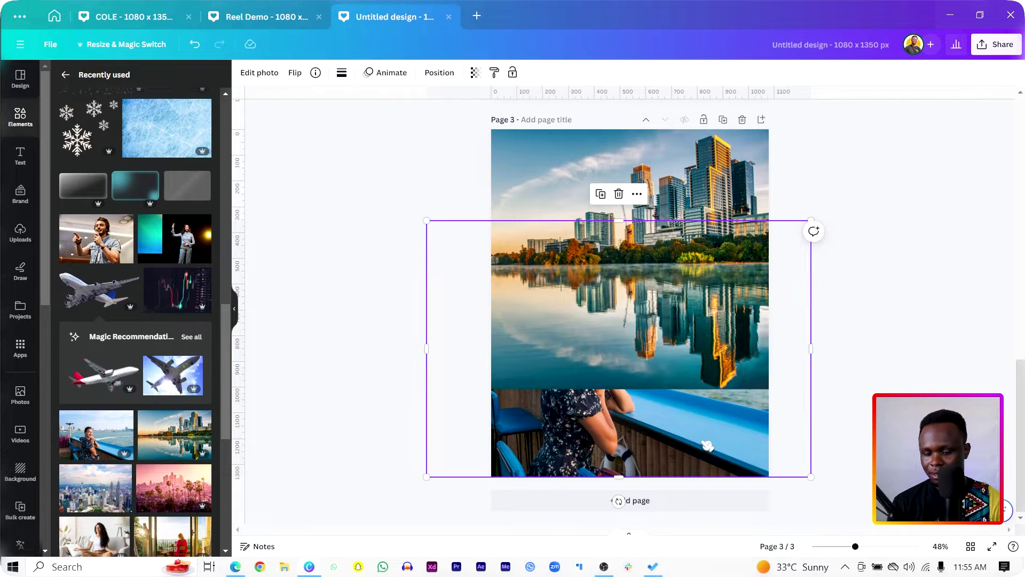
pyautogui.hotkey('ctrl', ']')
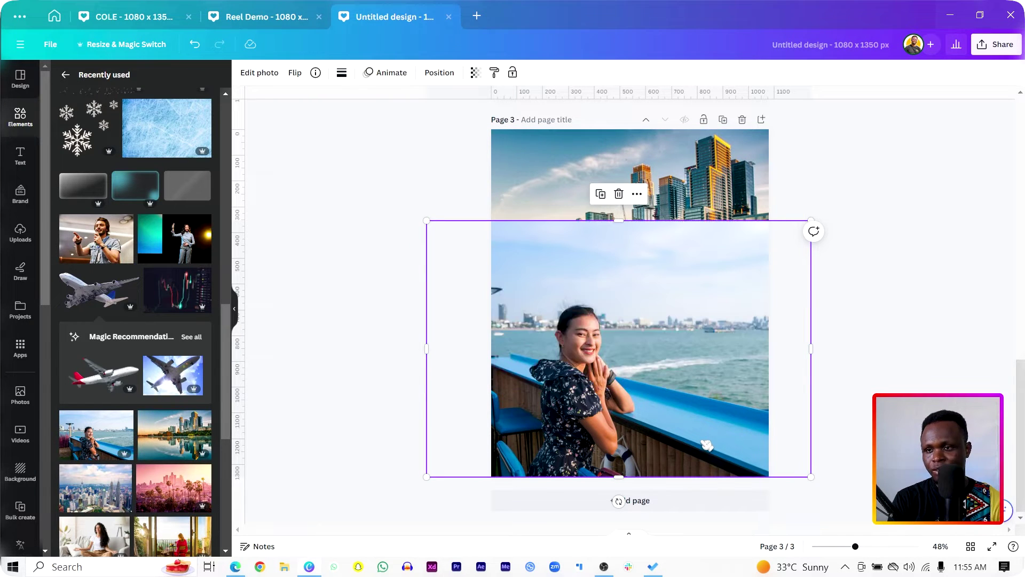
pyautogui.rightClick(640, 303)
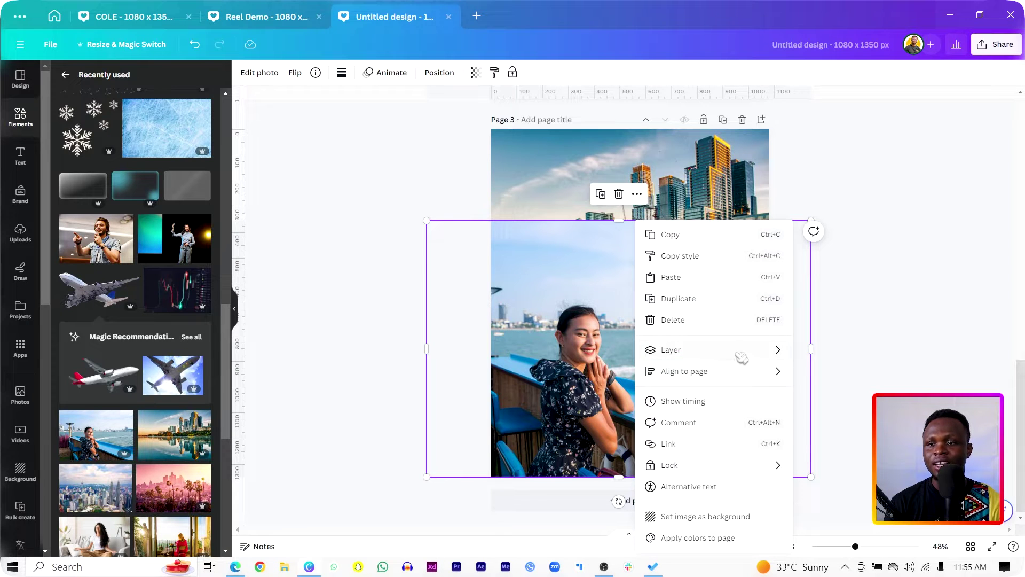
pyautogui.moveTo(783, 354)
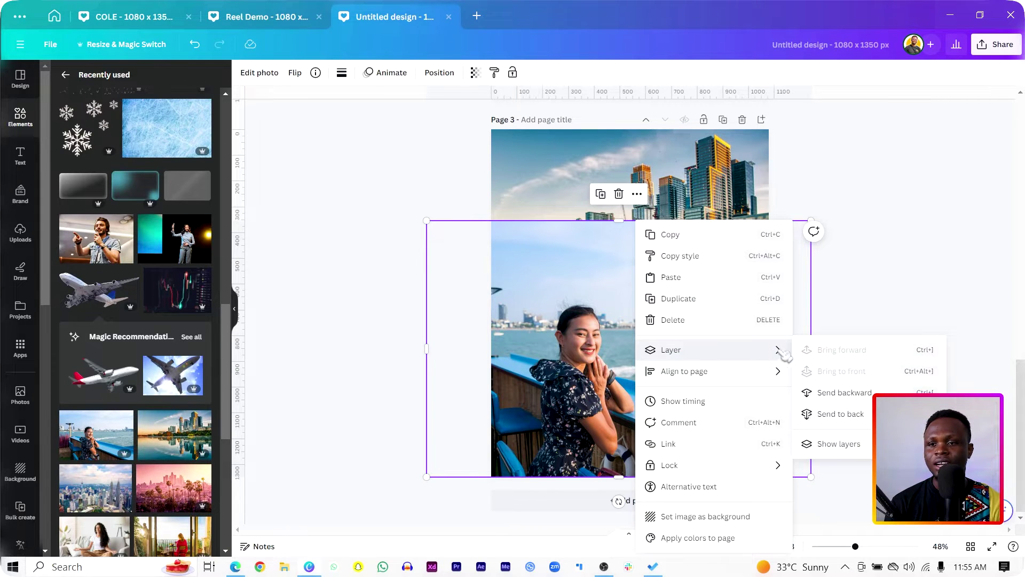
pyautogui.click(825, 452)
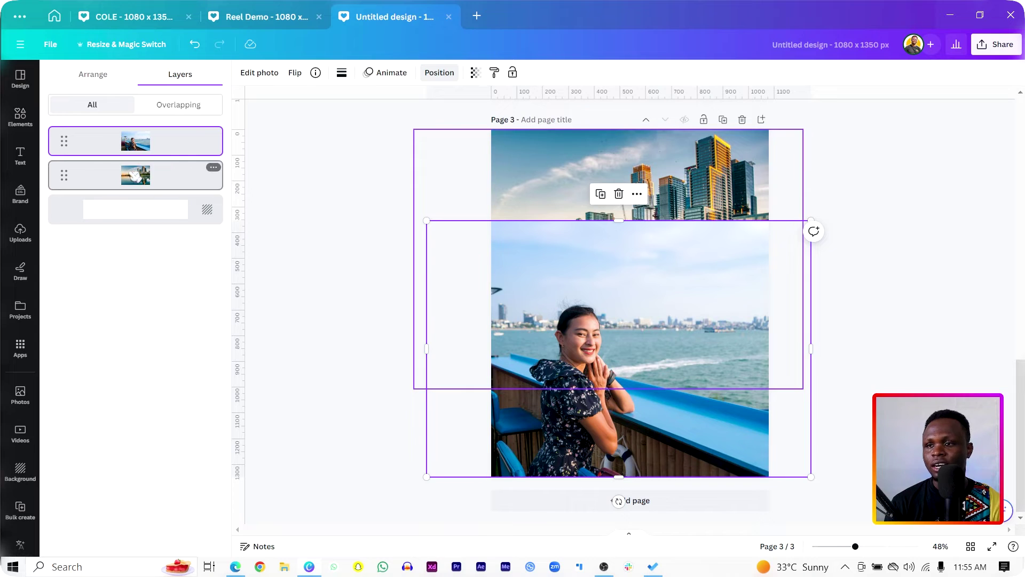
pyautogui.moveTo(135, 175)
pyautogui.mouseDown()
pyautogui.moveTo(140, 138)
pyautogui.moveTo(149, 188)
pyautogui.moveTo(148, 179)
pyautogui.mouseUp()
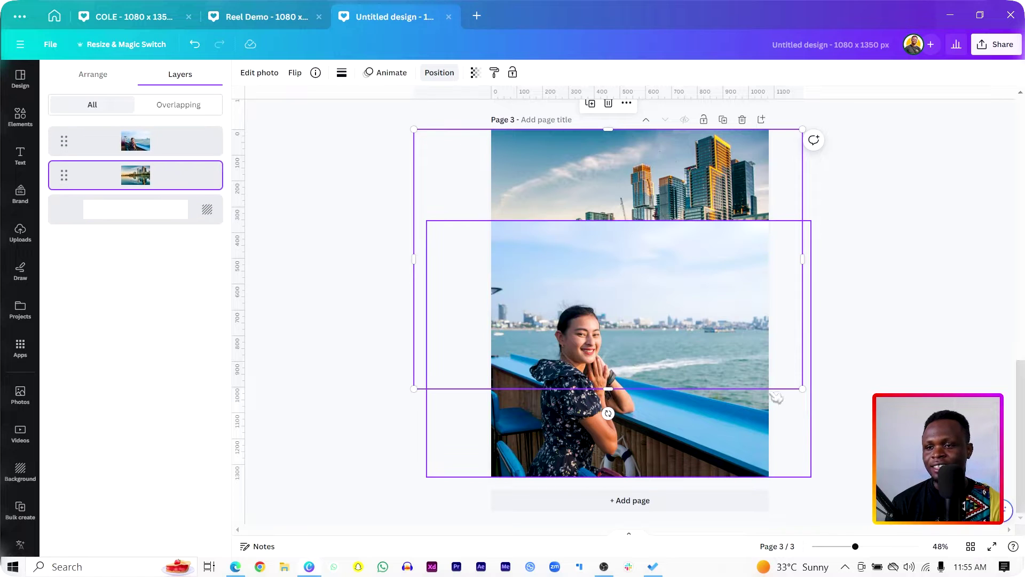
# Remove the background from the woman's photo with BG Remover
pyautogui.click(714, 444)
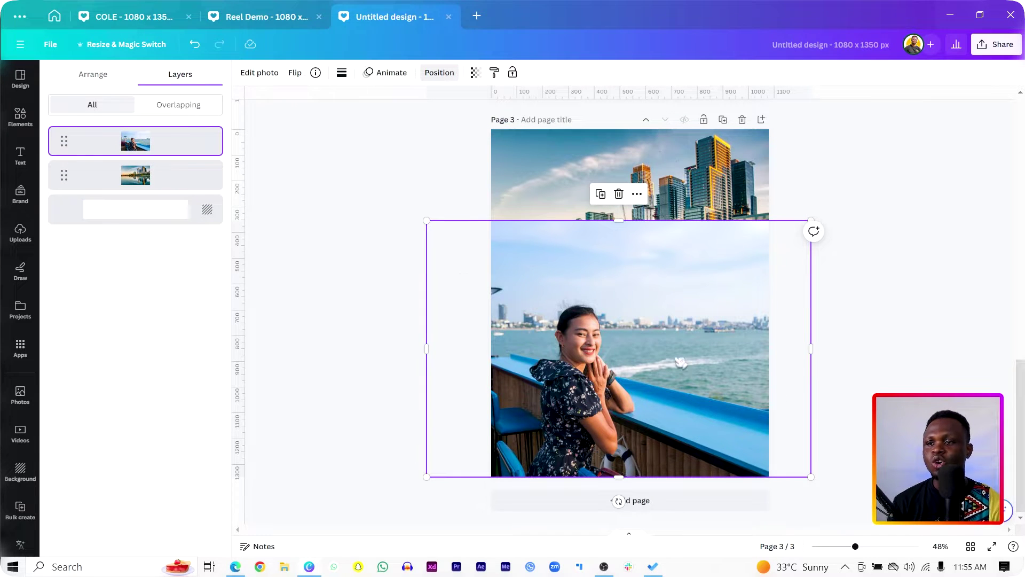
pyautogui.click(270, 73)
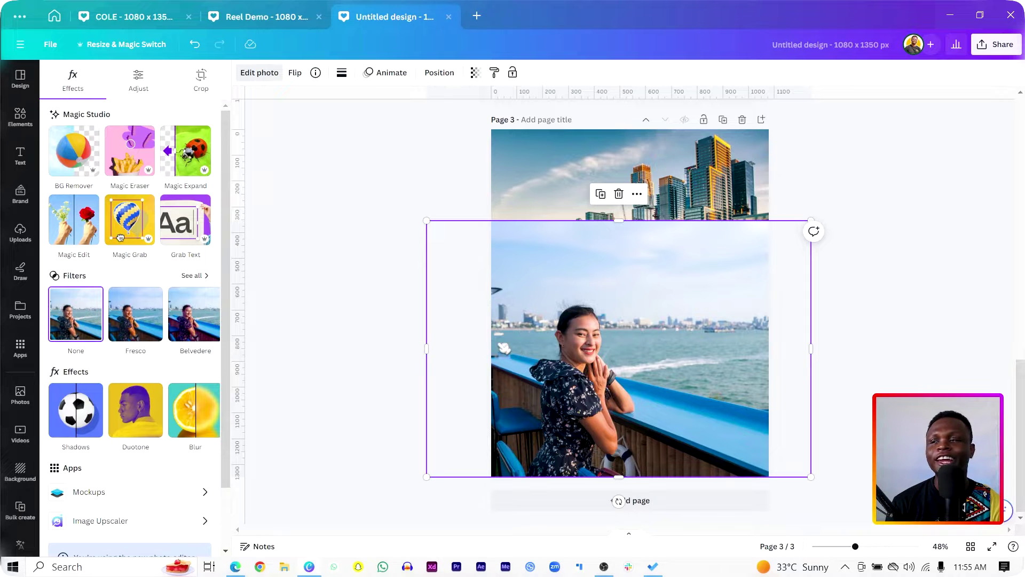
pyautogui.click(79, 165)
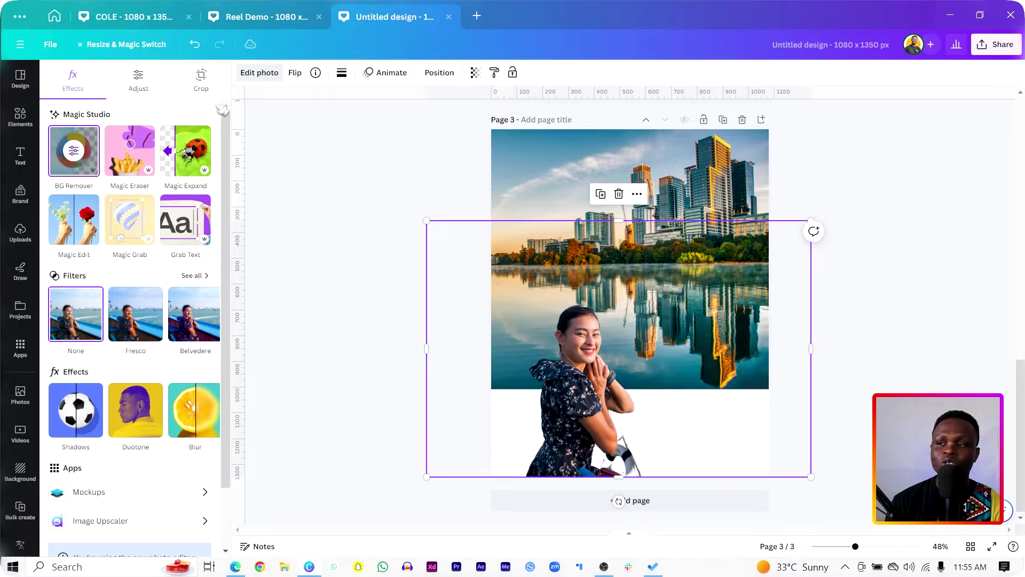
# Show the original image in the Background Remover and use the Restore brush to bring back the blue counter behind the woman
pyautogui.click(74, 152)
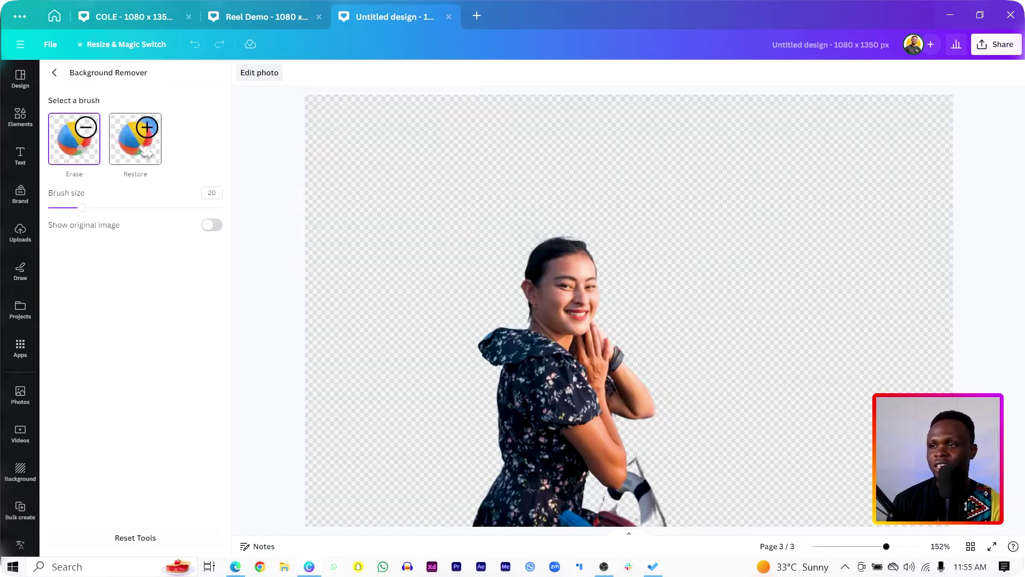
pyautogui.click(146, 150)
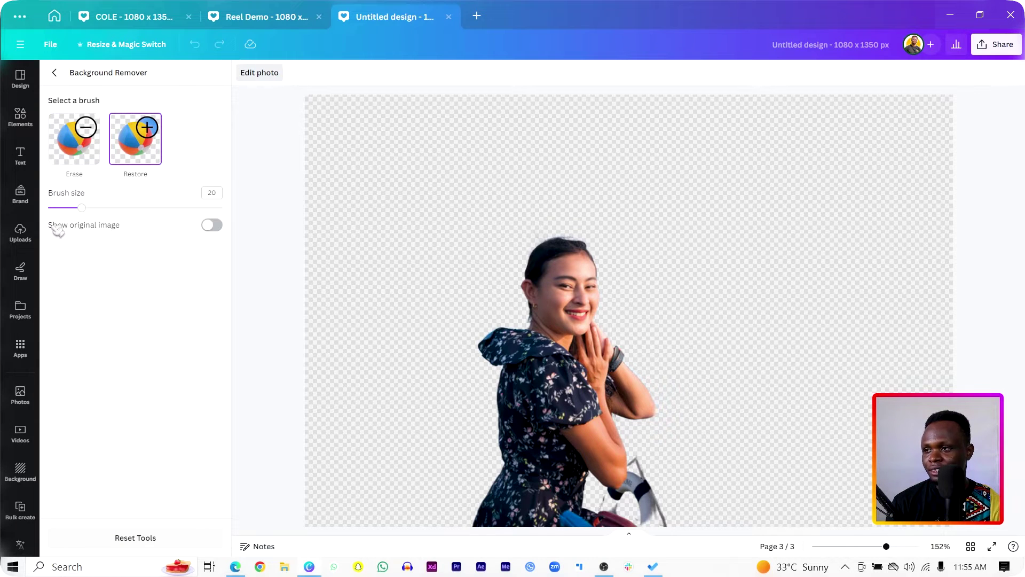
pyautogui.click(213, 226)
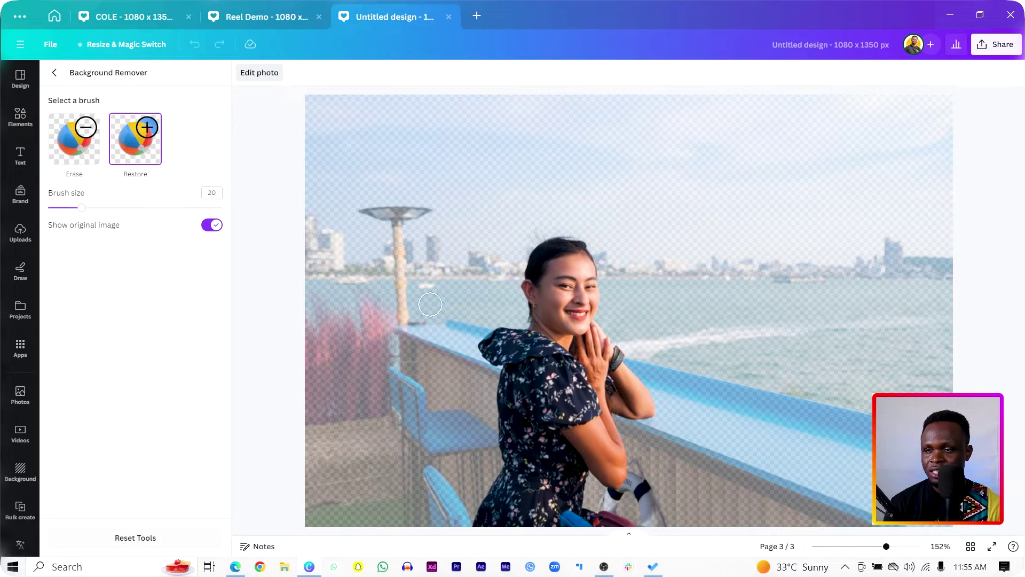
pyautogui.keyDown('ctrl'); pyautogui.scroll(5, 460, 333); pyautogui.keyUp('ctrl')
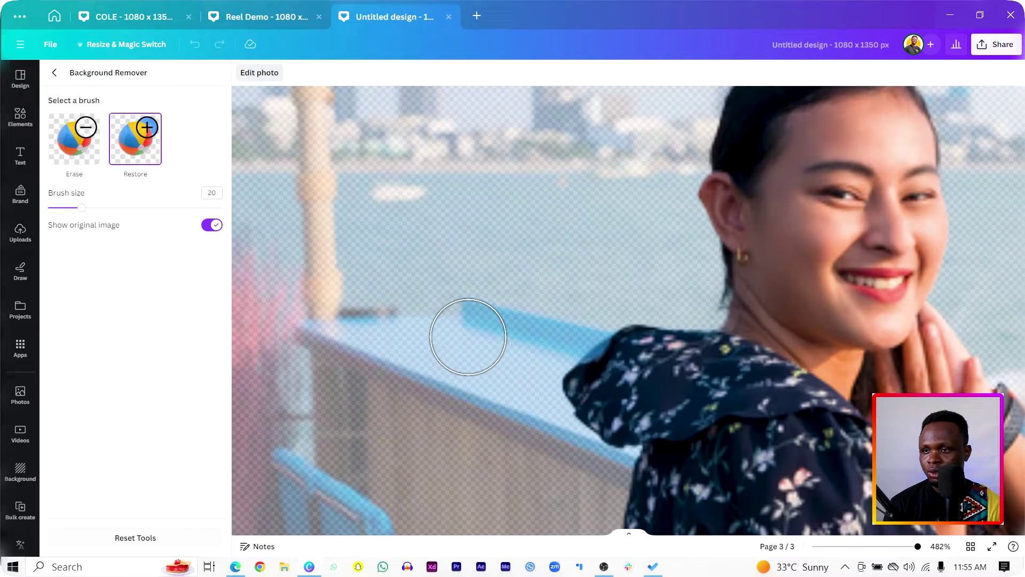
pyautogui.moveTo(469, 336)
pyautogui.mouseDown()
pyautogui.moveTo(612, 372)
pyautogui.moveTo(432, 346)
pyautogui.moveTo(326, 350)
pyautogui.moveTo(476, 391)
pyautogui.moveTo(607, 413)
pyautogui.moveTo(488, 391)
pyautogui.moveTo(501, 386)
pyautogui.moveTo(678, 427)
pyautogui.moveTo(682, 437)
pyautogui.moveTo(620, 435)
pyautogui.mouseUp()
pyautogui.scroll(-3, 703, 441)
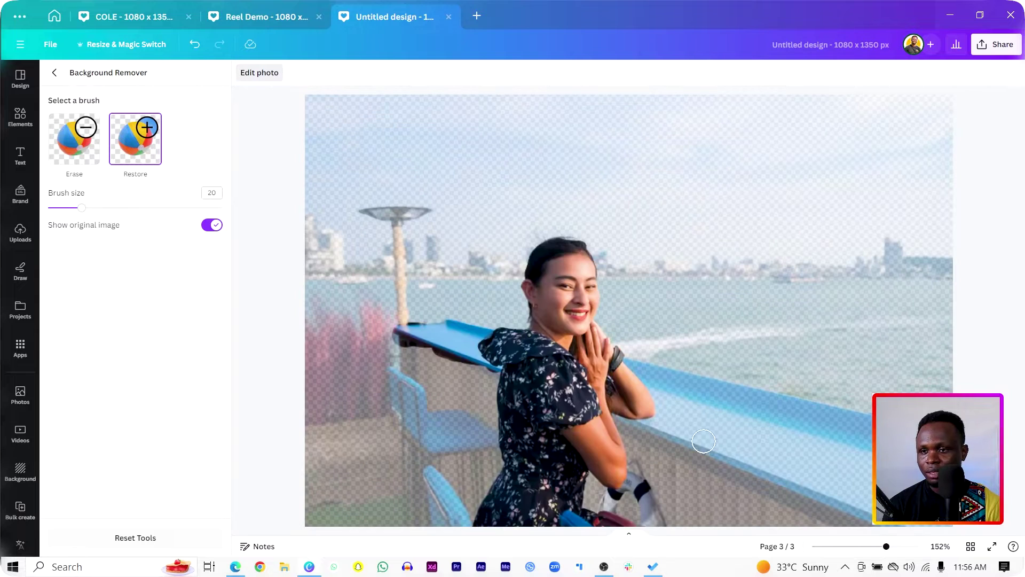
# Restore the blue counter in front of the woman, and bring back the chairs and wood panelling with a larger brush
pyautogui.scroll(5, 647, 402)
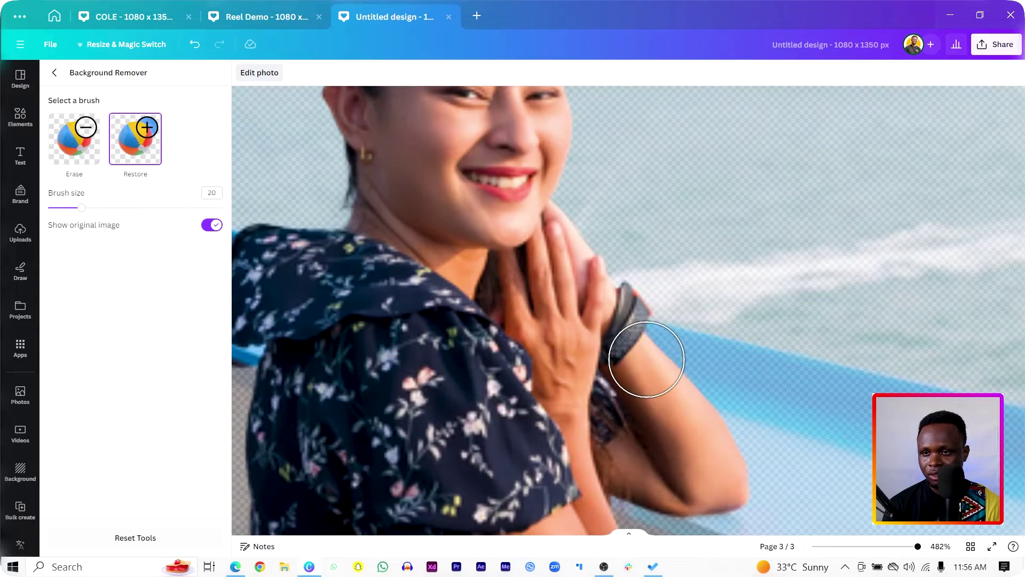
pyautogui.moveTo(660, 363)
pyautogui.mouseDown()
pyautogui.moveTo(820, 397)
pyautogui.moveTo(996, 408)
pyautogui.moveTo(819, 415)
pyautogui.mouseUp()
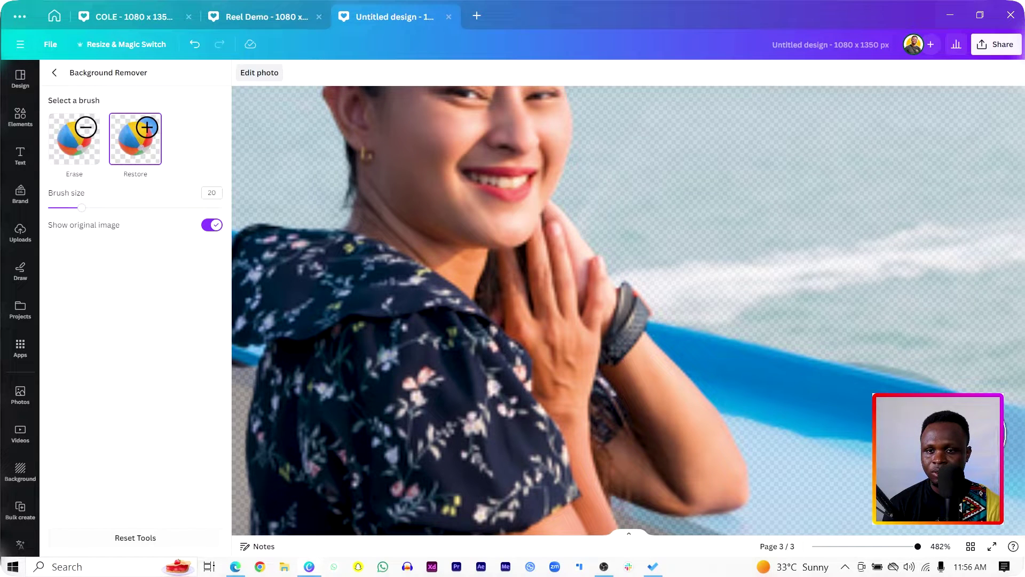
pyautogui.scroll(-5, 874, 270)
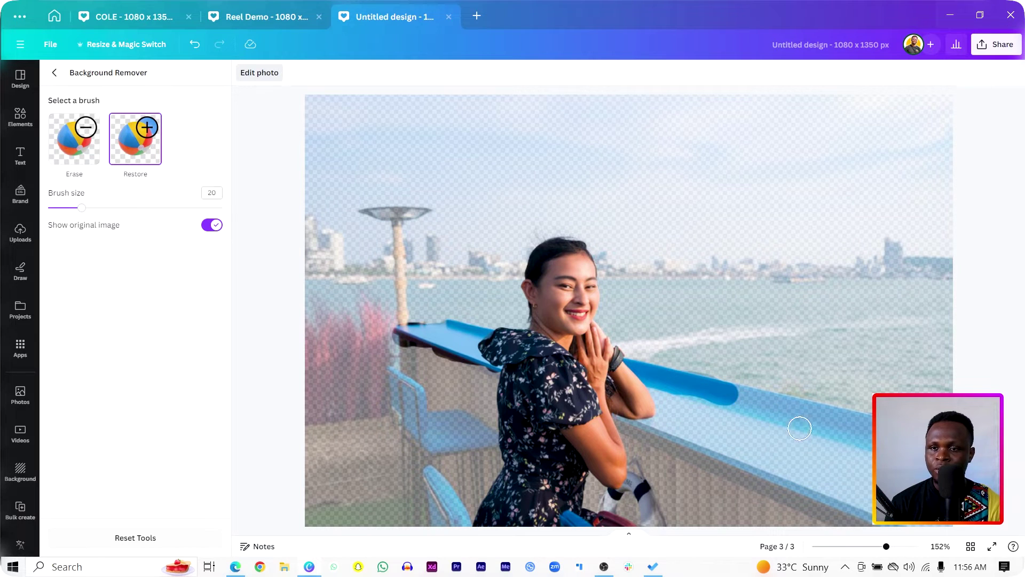
pyautogui.scroll(5, 827, 420)
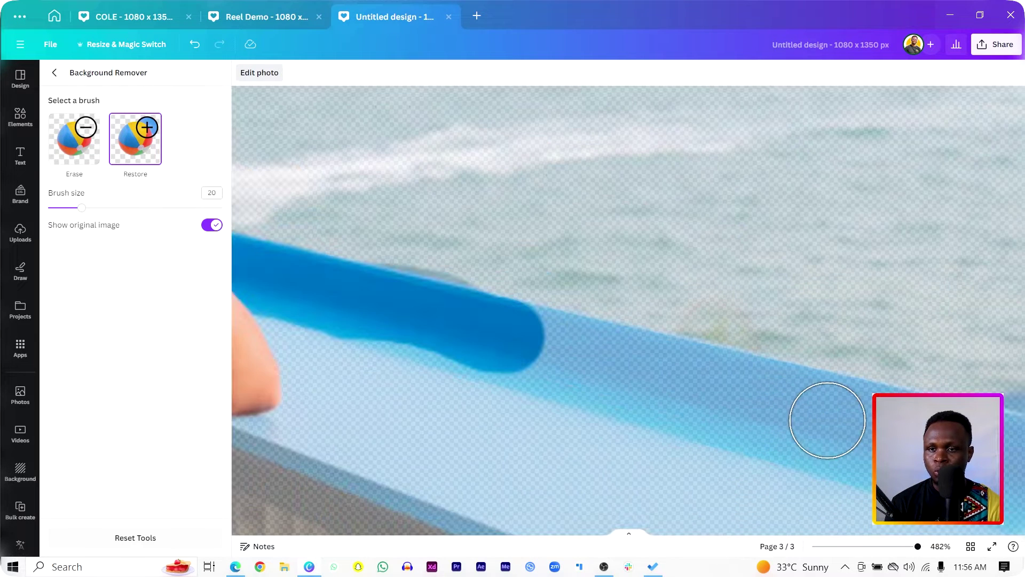
pyautogui.moveTo(813, 411)
pyautogui.mouseDown()
pyautogui.moveTo(566, 363)
pyautogui.moveTo(530, 339)
pyautogui.moveTo(579, 359)
pyautogui.moveTo(806, 397)
pyautogui.moveTo(870, 429)
pyautogui.mouseUp()
pyautogui.scroll(-5, 870, 430)
pyautogui.moveTo(81, 207); pyautogui.dragTo(222, 208)
pyautogui.moveTo(359, 392)
pyautogui.mouseDown()
pyautogui.moveTo(501, 502)
pyautogui.moveTo(559, 490)
pyautogui.mouseUp()
# Erase leftover water along the counter's upper edge with a size 9 Erase brush and close the Background Remover
pyautogui.click(74, 139)
pyautogui.moveTo(222, 208); pyautogui.dragTo(62, 208)
pyautogui.scroll(10, 830, 379)
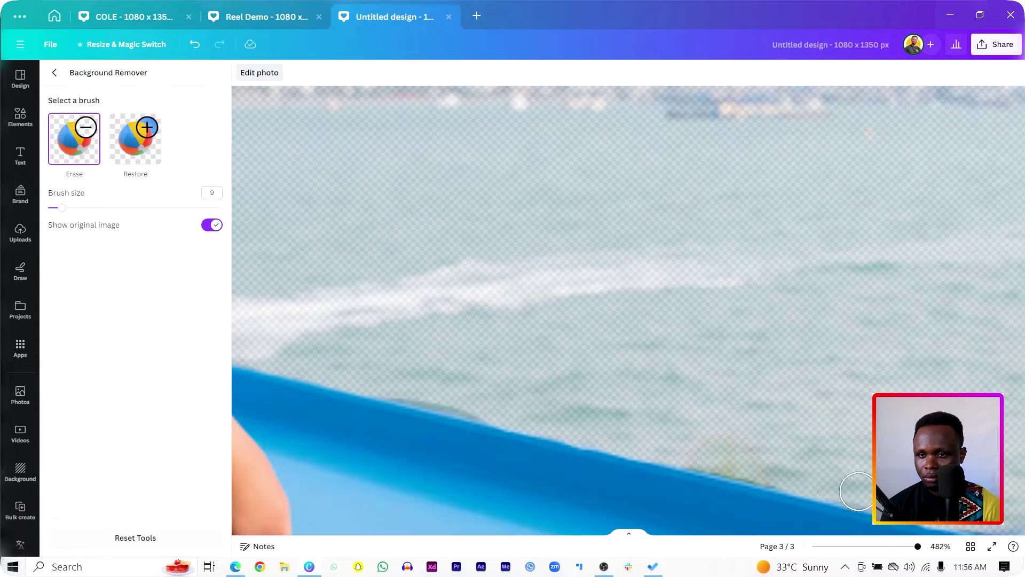
pyautogui.scroll(-10, 703, 398)
pyautogui.scroll(10, 919, 384)
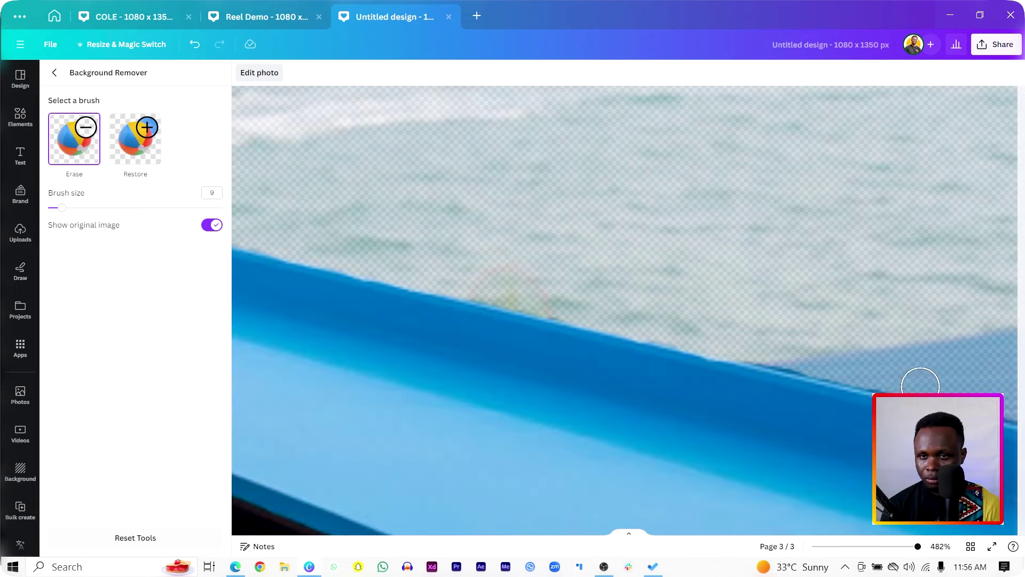
pyautogui.scroll(-10, 775, 373)
pyautogui.click(54, 73)
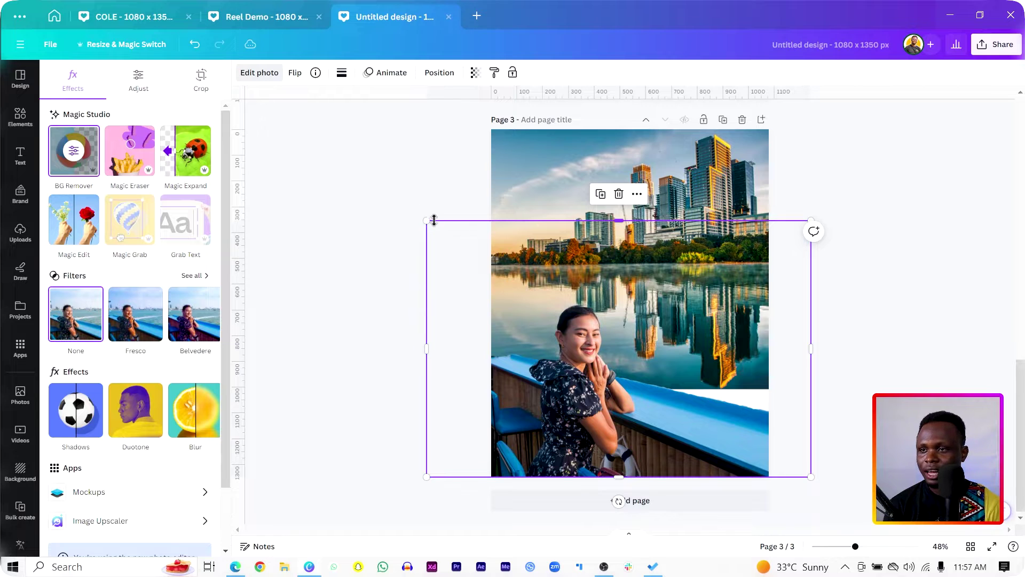
# Enlarge the cut-out of the woman and counter slightly so it covers more of the lower page
pyautogui.moveTo(422, 220); pyautogui.dragTo(409, 198)
pyautogui.click(555, 351)
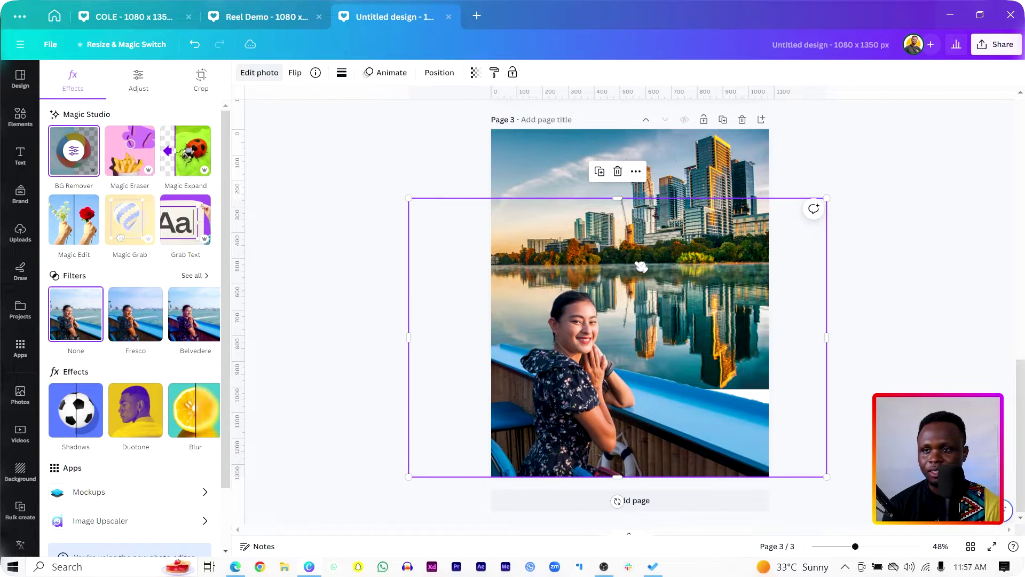
# Crop away the empty area above the woman's cut-out, and enlarge and reposition the skyline photo to cover most of the page
pyautogui.moveTo(619, 199); pyautogui.dragTo(619, 276)
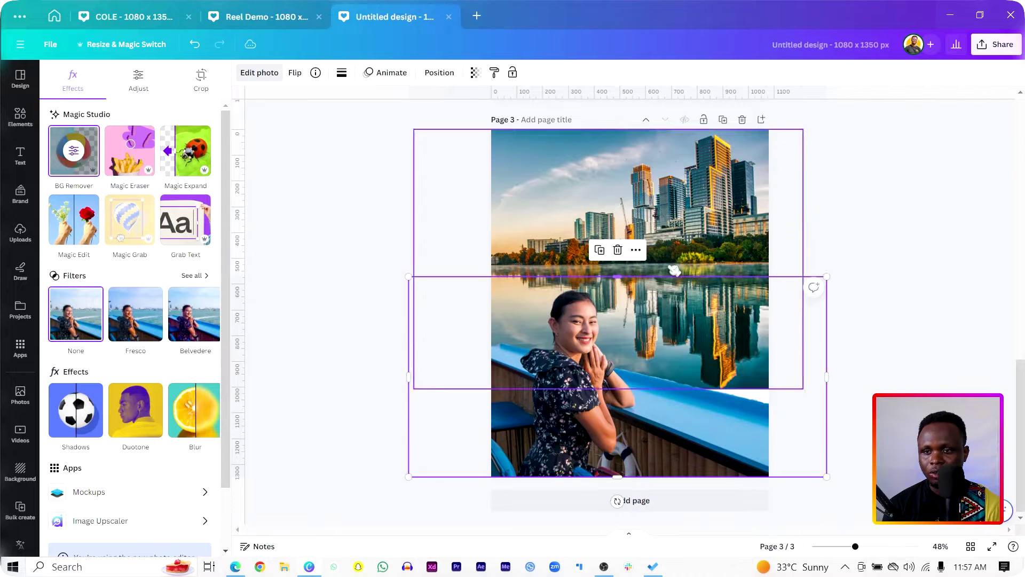
pyautogui.click(690, 172)
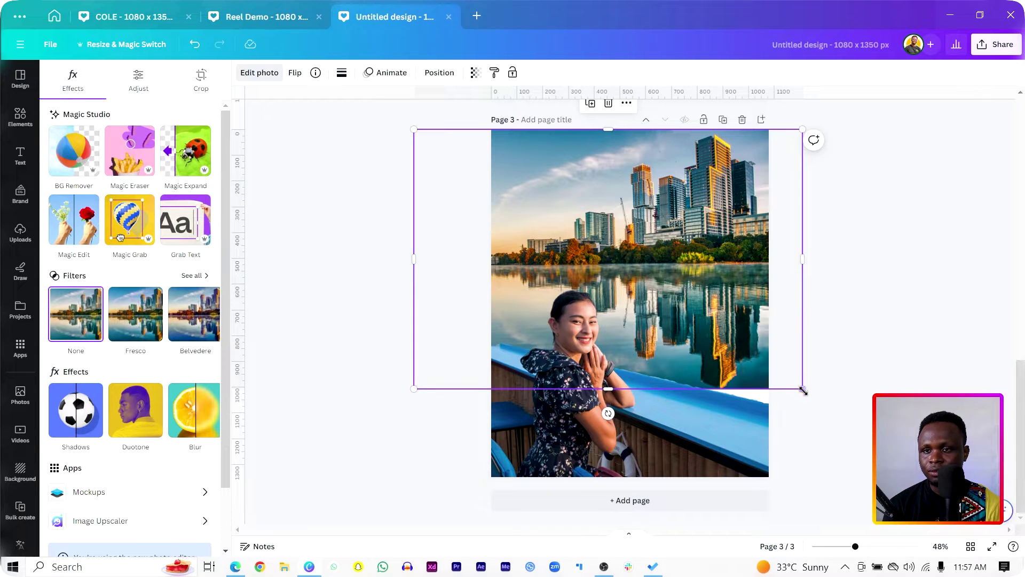
pyautogui.moveTo(802, 387); pyautogui.dragTo(862, 432)
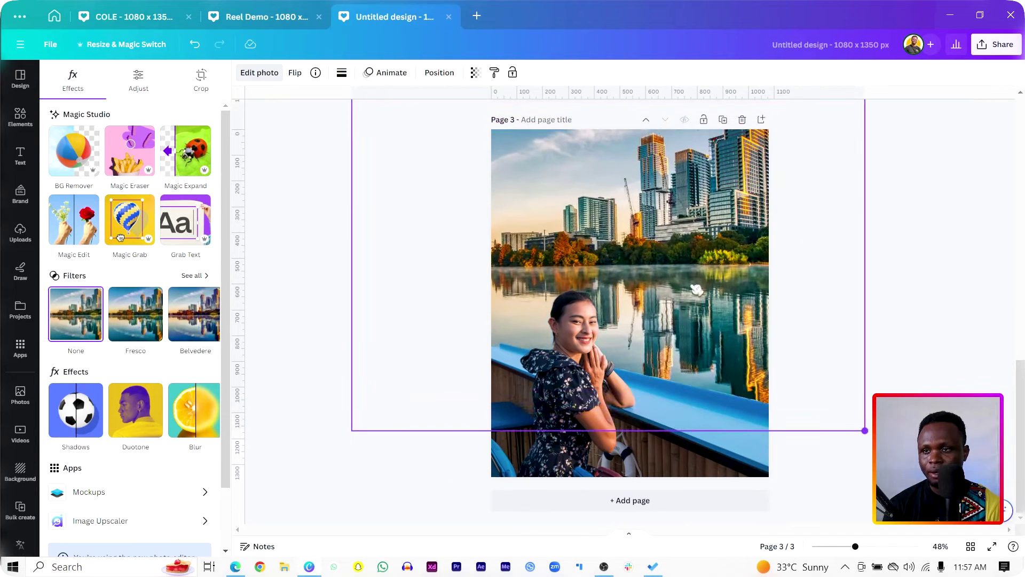
pyautogui.moveTo(705, 165); pyautogui.dragTo(687, 218)
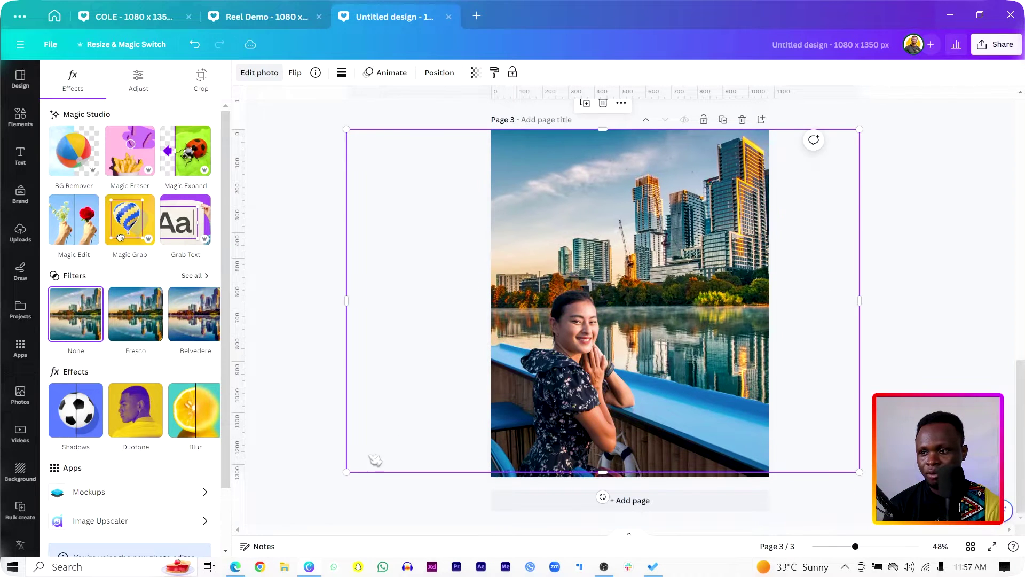
# Enlarge the skyline photo slightly to cover the page's bottom edge and crop its two sides close to the page borders
pyautogui.moveTo(344, 473); pyautogui.dragTo(332, 476)
pyautogui.moveTo(669, 251); pyautogui.dragTo(670, 254)
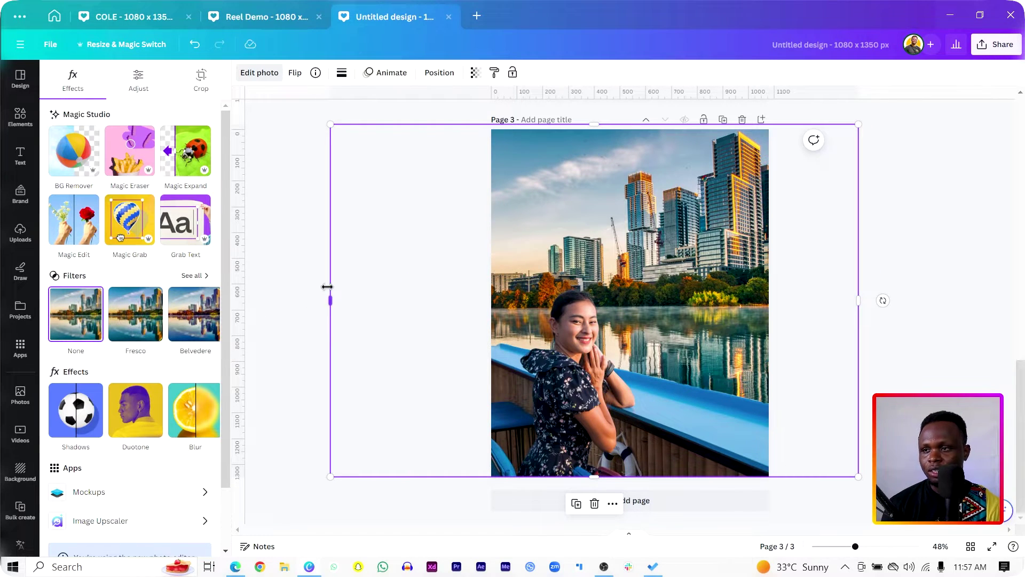
pyautogui.moveTo(327, 287); pyautogui.dragTo(464, 302)
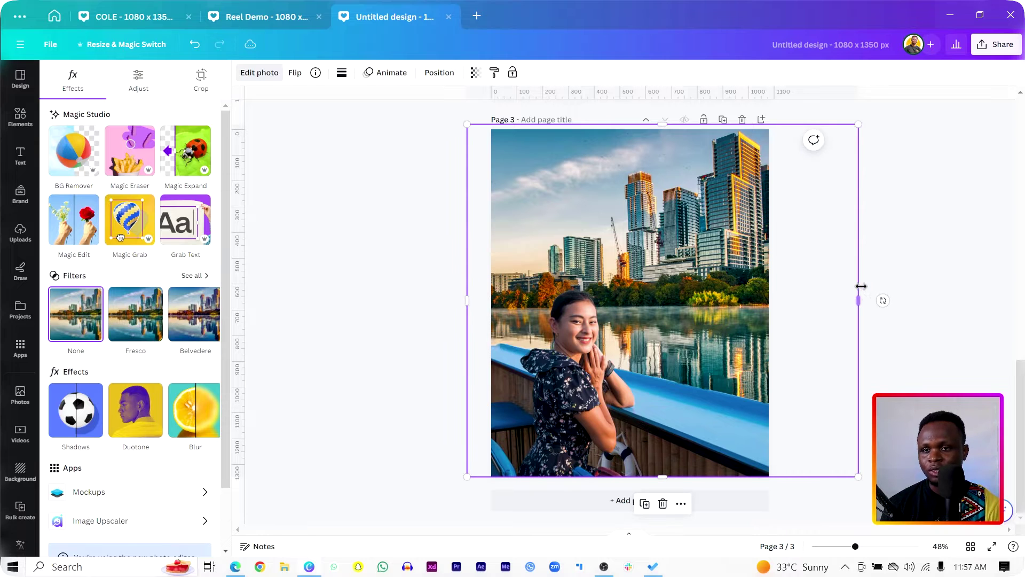
pyautogui.moveTo(861, 286); pyautogui.dragTo(774, 293)
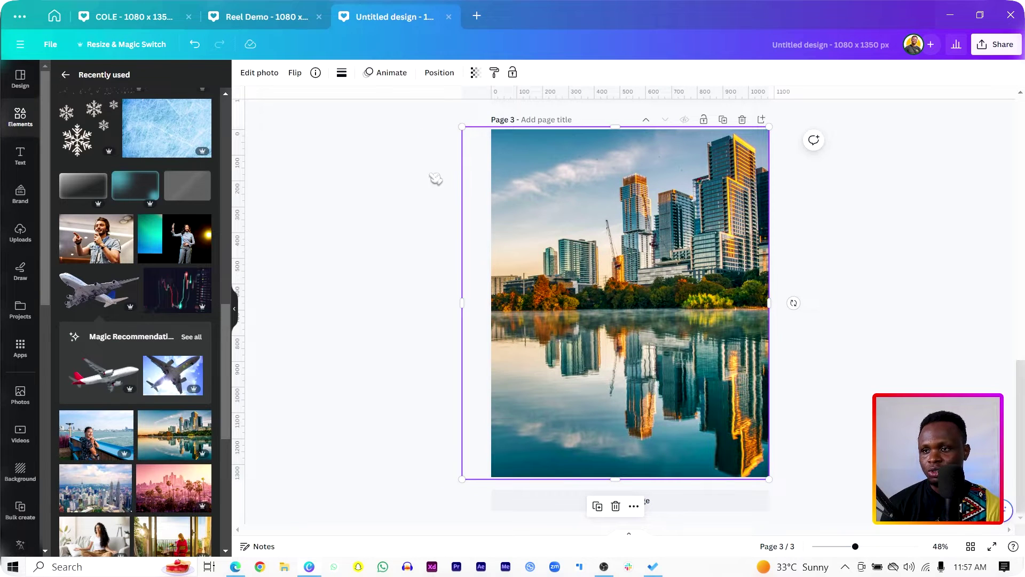
# Remove the background of the duplicated skyline photo and align the duplicate exactly over the original
pyautogui.click(259, 72)
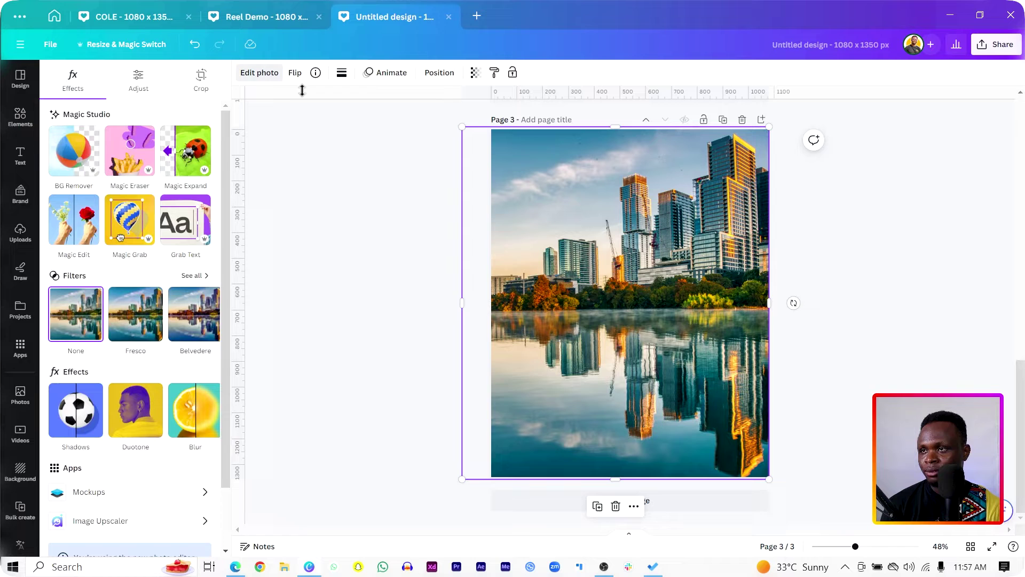
pyautogui.click(81, 145)
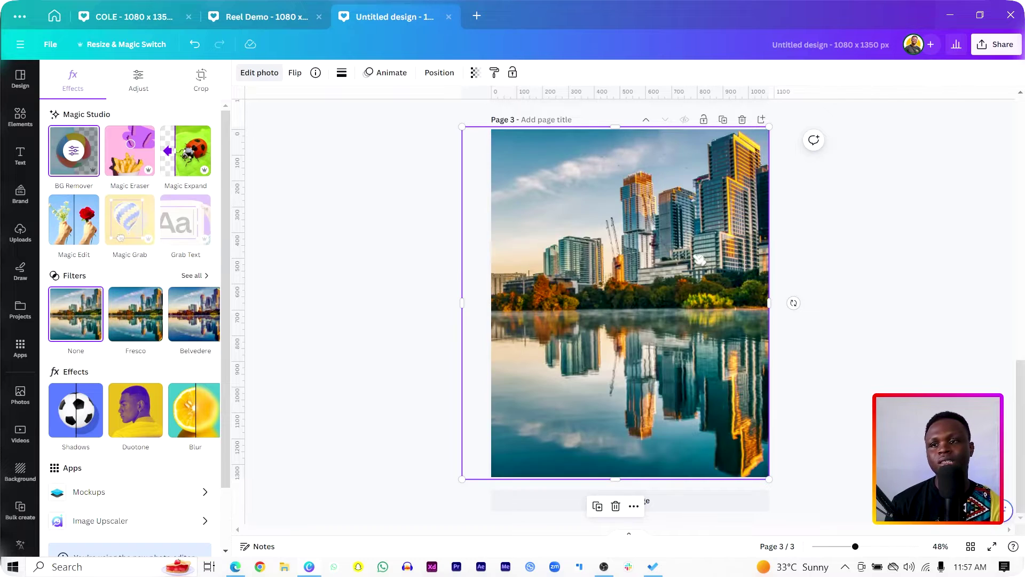
pyautogui.moveTo(698, 259)
pyautogui.mouseDown()
pyautogui.moveTo(663, 258)
pyautogui.moveTo(699, 252)
pyautogui.mouseUp()
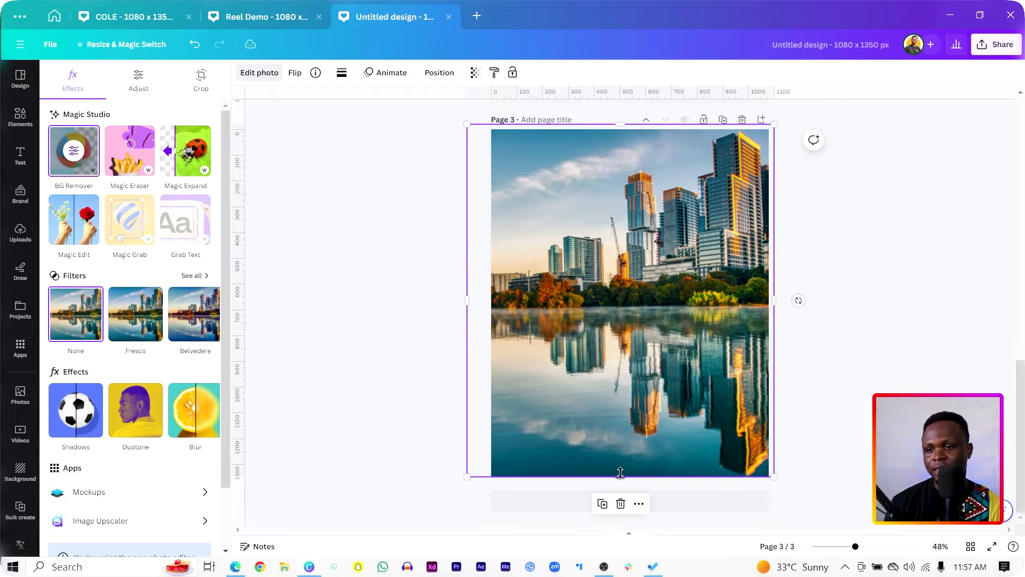
# Crop the lower part of the skyline cut-out to end over the water, and realign it with the original photo
pyautogui.moveTo(621, 472); pyautogui.dragTo(631, 286)
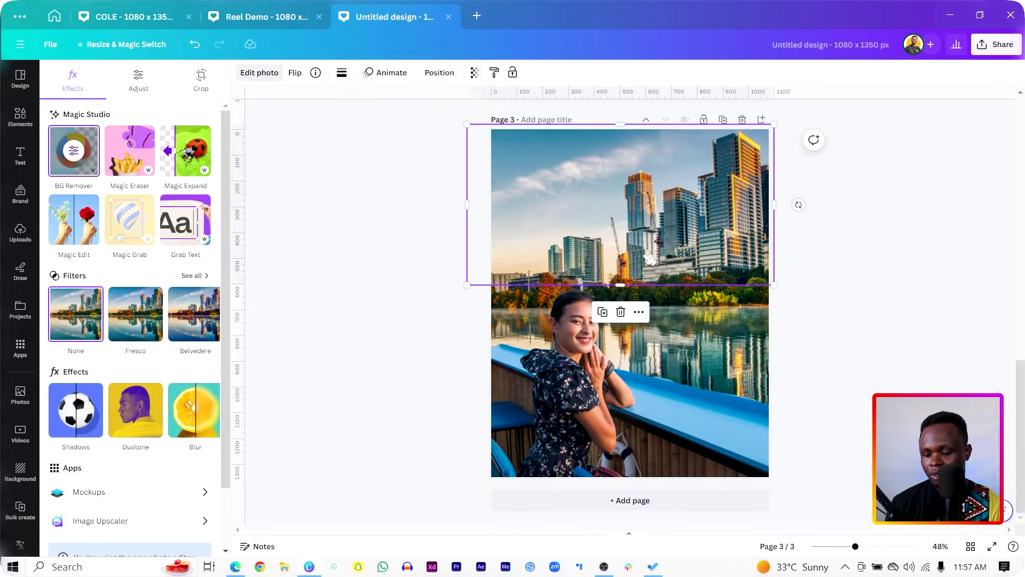
pyautogui.moveTo(654, 251); pyautogui.dragTo(622, 256)
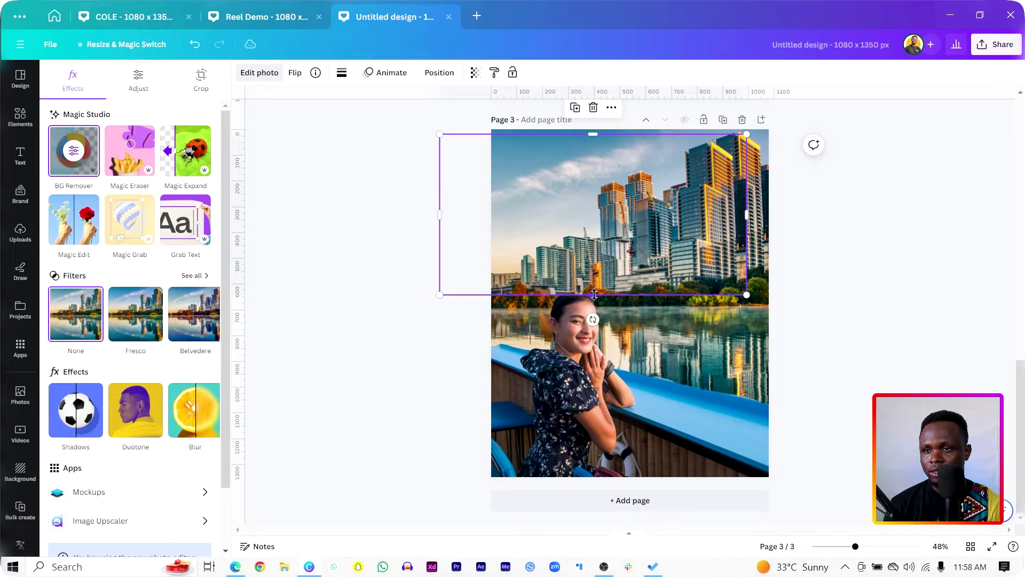
pyautogui.moveTo(594, 294); pyautogui.dragTo(594, 399)
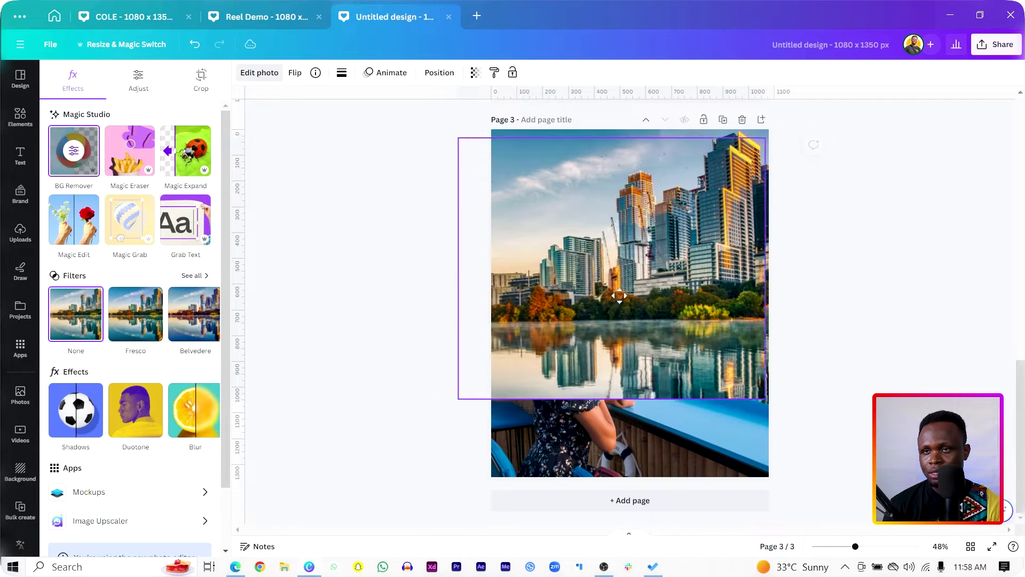
pyautogui.moveTo(619, 295); pyautogui.dragTo(624, 286)
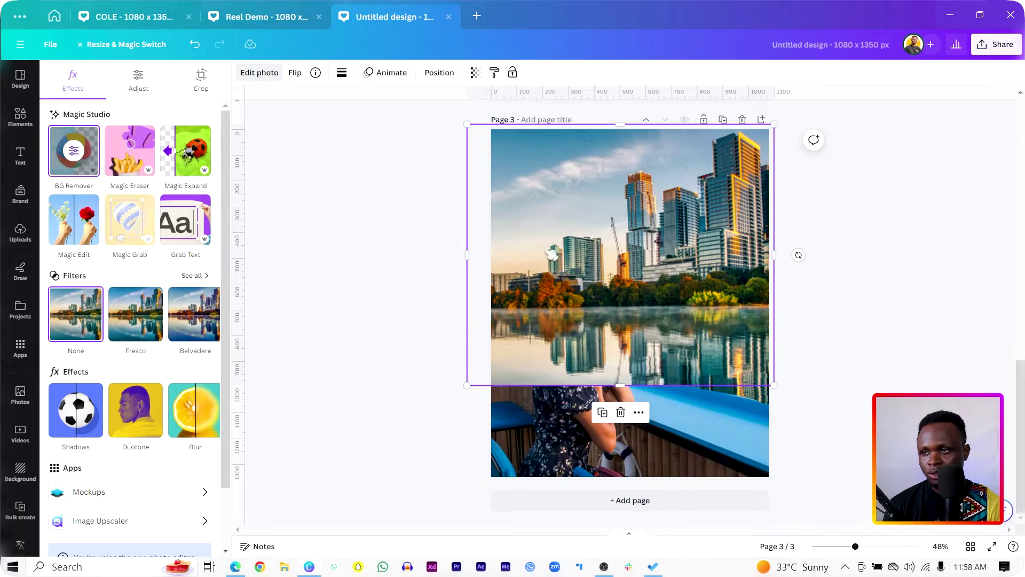
# Open the skyline cut-out in the Background Remover and erase the top of the low left-hand buildings with a size 26 Erase brush
pyautogui.click(77, 154)
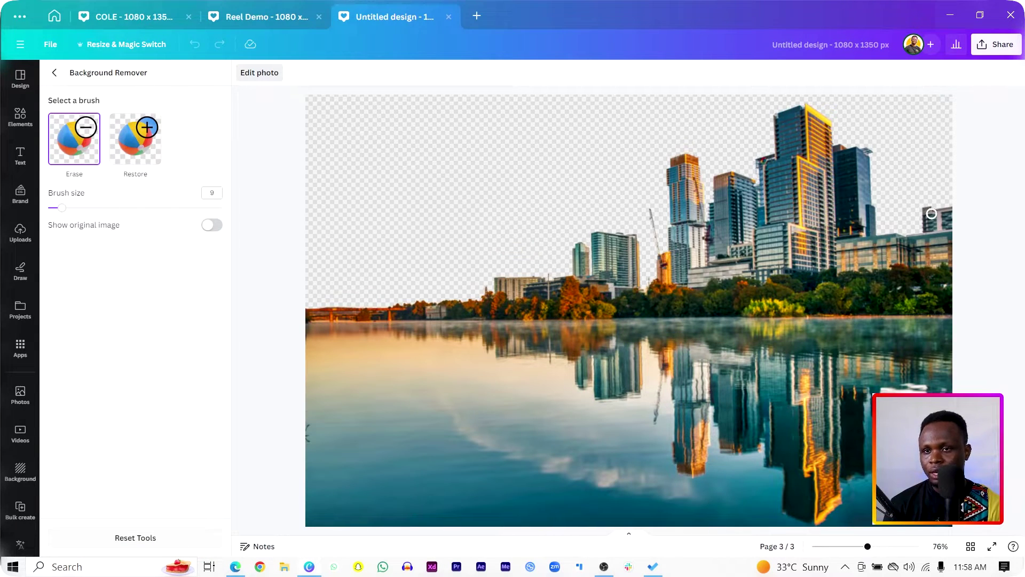
pyautogui.scroll(5, 696, 245)
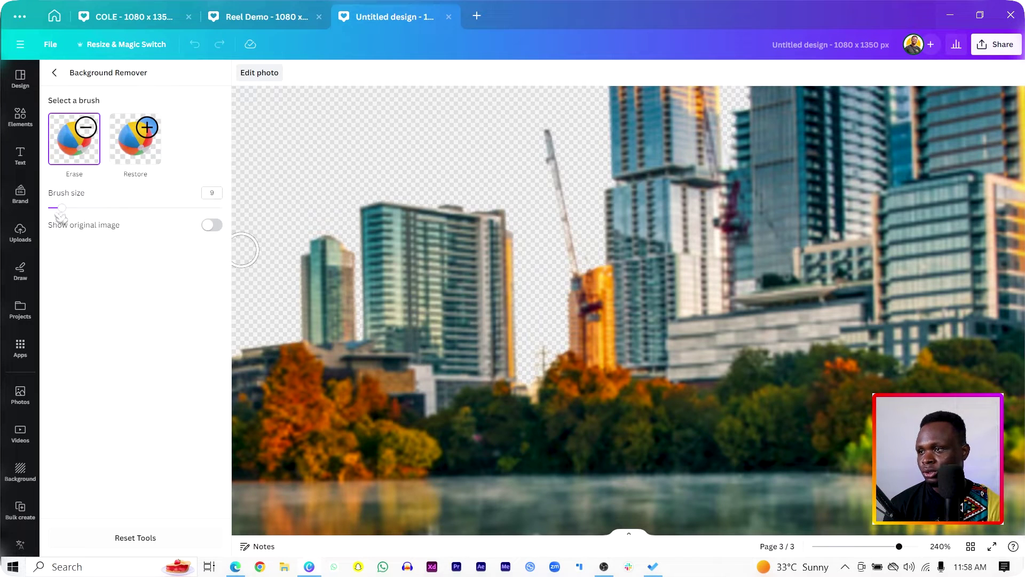
pyautogui.moveTo(79, 209); pyautogui.dragTo(92, 208)
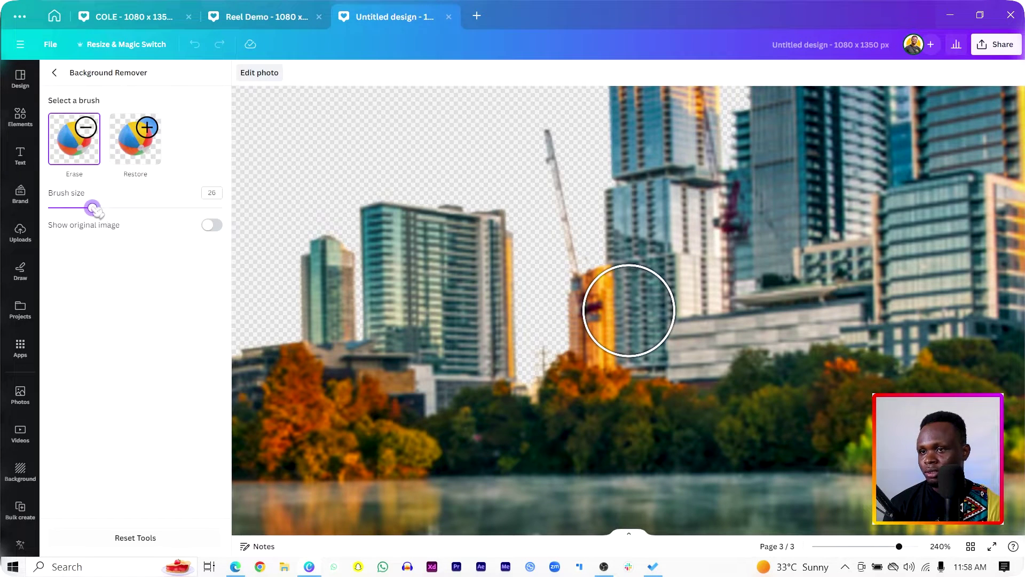
pyautogui.moveTo(344, 244)
pyautogui.mouseDown()
pyautogui.moveTo(335, 313)
pyautogui.moveTo(347, 311)
pyautogui.moveTo(375, 221)
pyautogui.moveTo(419, 240)
pyautogui.moveTo(514, 242)
pyautogui.moveTo(262, 234)
pyautogui.mouseUp()
# Erase a line along the treetops beneath the buildings, through to the image's right edge, with a size 7 Erase brush
pyautogui.moveTo(97, 211); pyautogui.dragTo(58, 208)
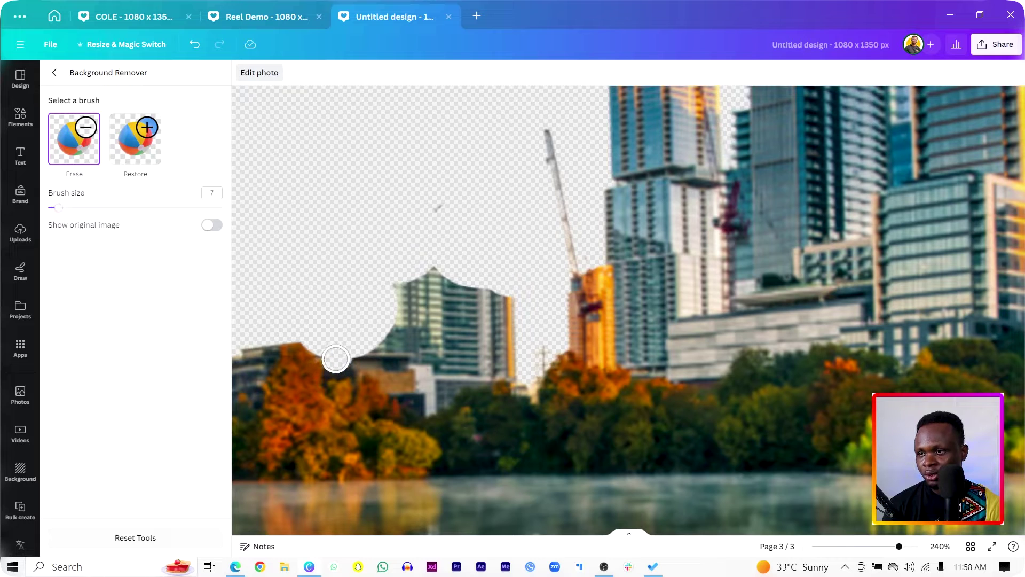
pyautogui.moveTo(362, 355)
pyautogui.mouseDown()
pyautogui.moveTo(393, 377)
pyautogui.moveTo(394, 394)
pyautogui.moveTo(432, 396)
pyautogui.moveTo(430, 406)
pyautogui.moveTo(451, 381)
pyautogui.moveTo(475, 383)
pyautogui.moveTo(496, 367)
pyautogui.moveTo(534, 379)
pyautogui.moveTo(498, 303)
pyautogui.moveTo(451, 294)
pyautogui.moveTo(645, 364)
pyautogui.moveTo(711, 367)
pyautogui.moveTo(772, 339)
pyautogui.moveTo(870, 336)
pyautogui.moveTo(841, 329)
pyautogui.moveTo(975, 327)
pyautogui.moveTo(768, 339)
pyautogui.mouseUp()
pyautogui.hscroll(8, 768, 340)
pyautogui.scroll(-2, 767, 340)
pyautogui.moveTo(555, 210)
pyautogui.mouseDown()
pyautogui.moveTo(981, 196)
pyautogui.moveTo(1013, 176)
pyautogui.mouseUp()
pyautogui.scroll(-5, 1013, 176)
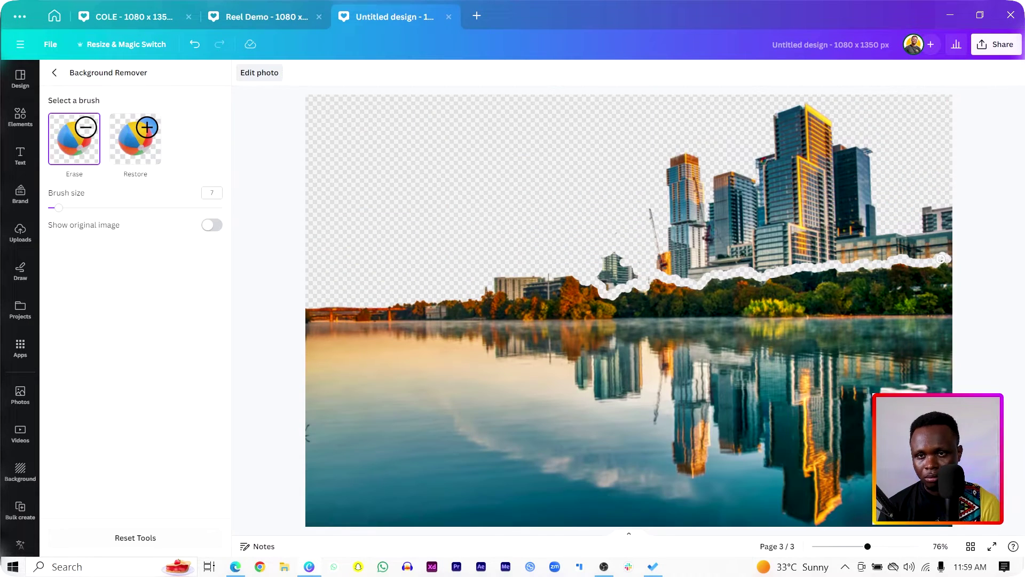
# Erase the towers above the traced line with a much larger brush, and trim the buildings behind the left trees at size 9
pyautogui.moveTo(58, 208); pyautogui.dragTo(302, 218)
pyautogui.moveTo(653, 227)
pyautogui.mouseDown()
pyautogui.moveTo(853, 173)
pyautogui.moveTo(903, 207)
pyautogui.mouseUp()
pyautogui.click(62, 208)
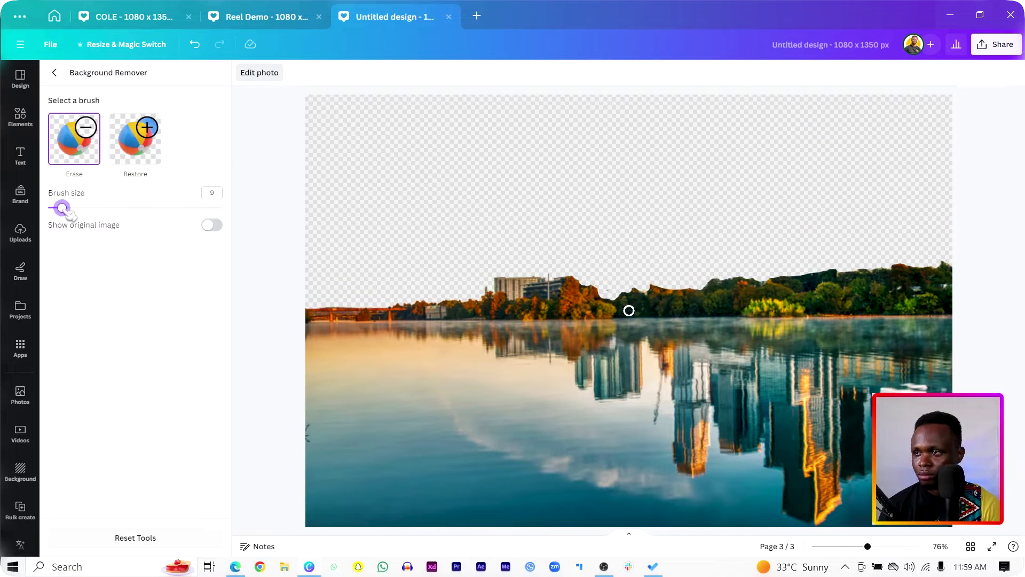
pyautogui.scroll(5, 534, 295)
pyautogui.moveTo(703, 206)
pyautogui.mouseDown()
pyautogui.moveTo(666, 239)
pyautogui.moveTo(496, 260)
pyautogui.moveTo(264, 224)
pyautogui.mouseUp()
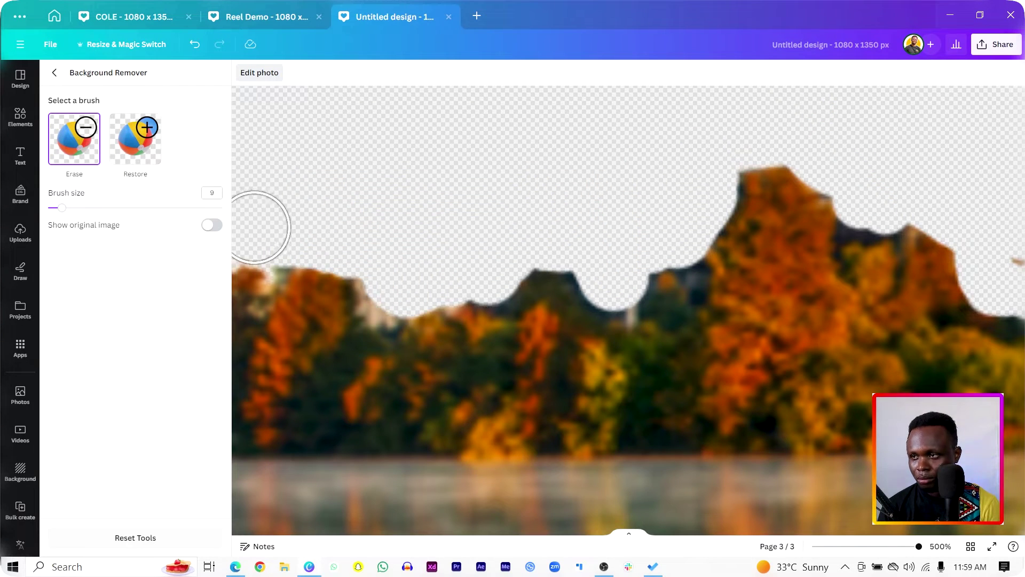
# Clean up the treeline with a size 1 Erase brush and close the Background Remover
pyautogui.moveTo(62, 208); pyautogui.dragTo(48, 208)
pyautogui.scroll(-7, 260, 269)
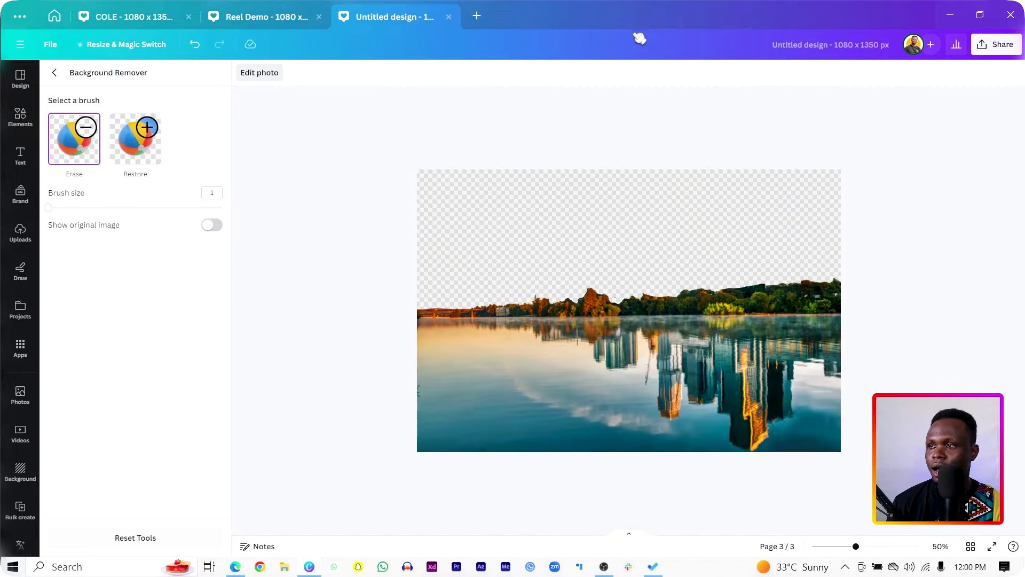
pyautogui.click(55, 72)
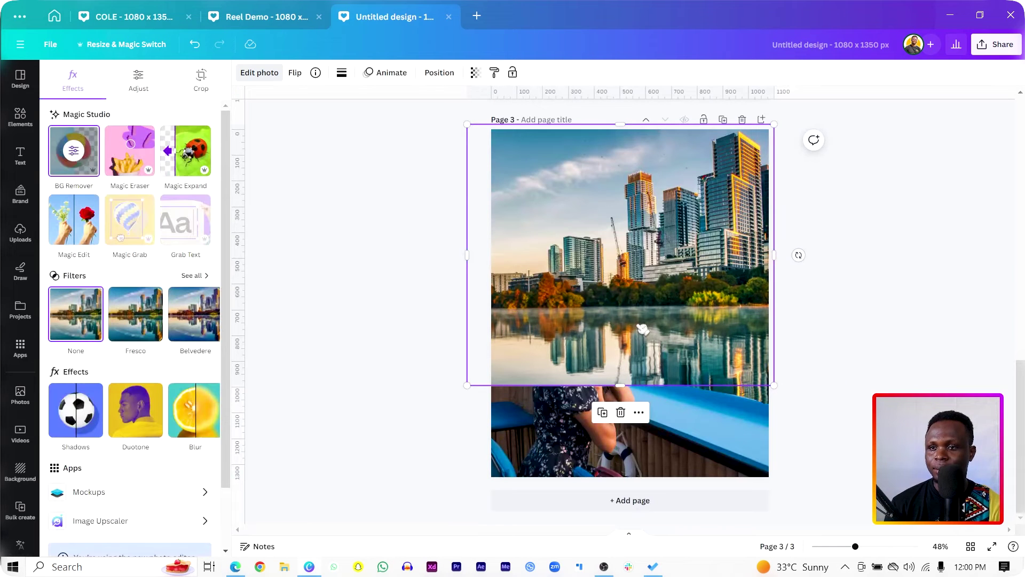
# Crop the bottom of the treeline cut-out up to the waterline and bring the woman's cut-out in front of it
pyautogui.moveTo(688, 347); pyautogui.dragTo(600, 291)
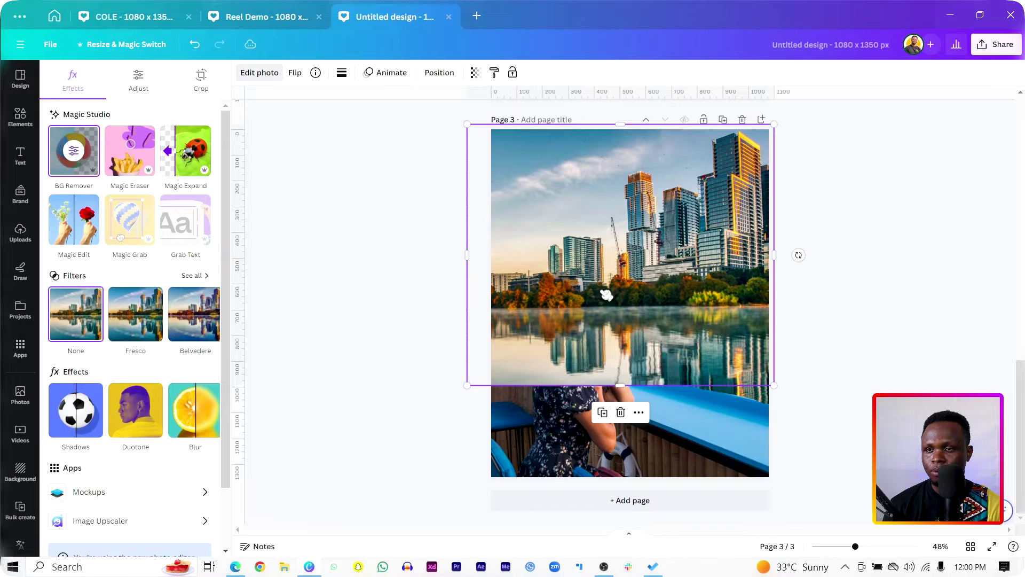
pyautogui.moveTo(620, 385); pyautogui.dragTo(597, 309)
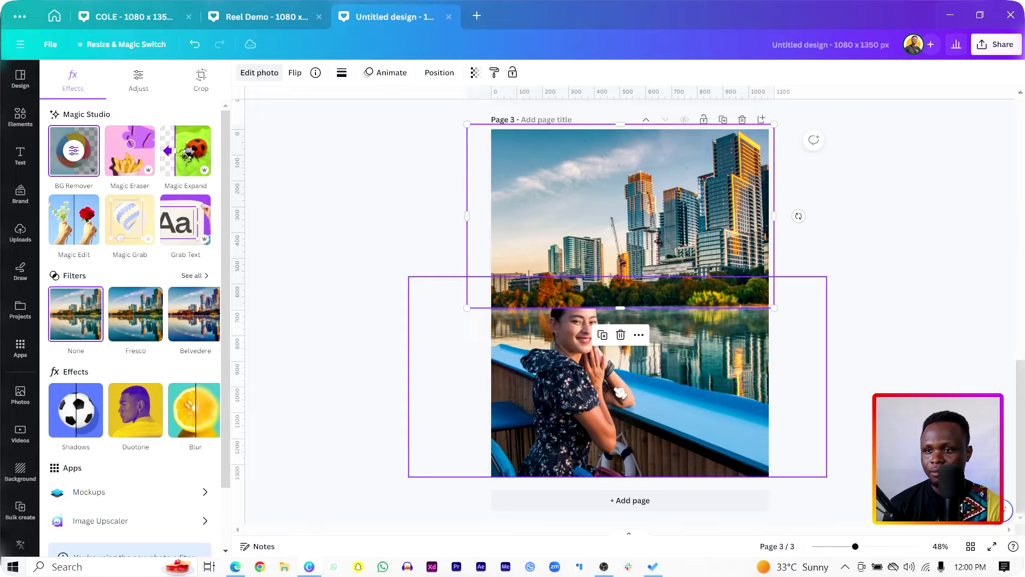
pyautogui.click(564, 386)
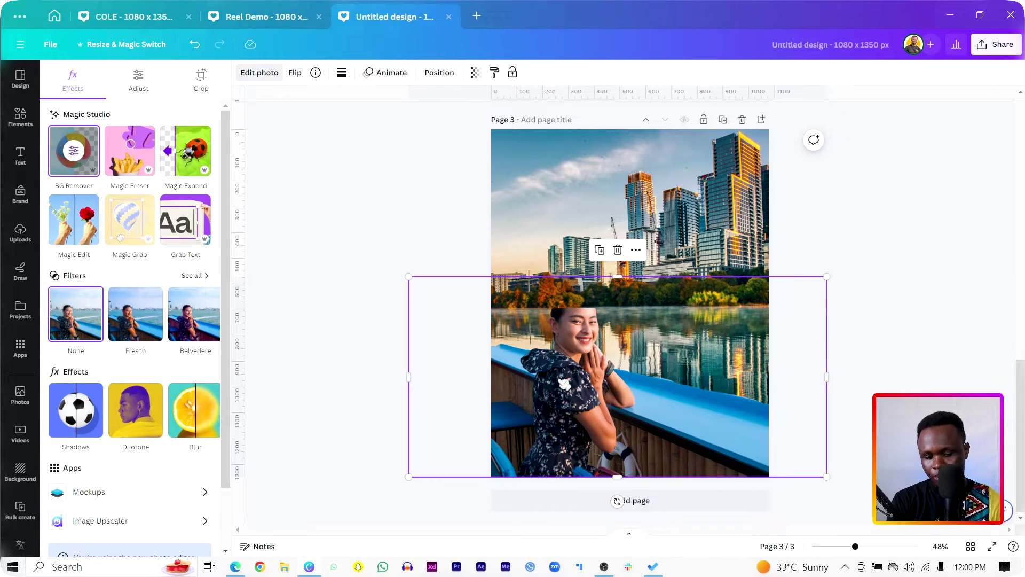
# Extend the treeline cut-out's lower crop down to the woman's shoulder level and deselect it
pyautogui.click(686, 245)
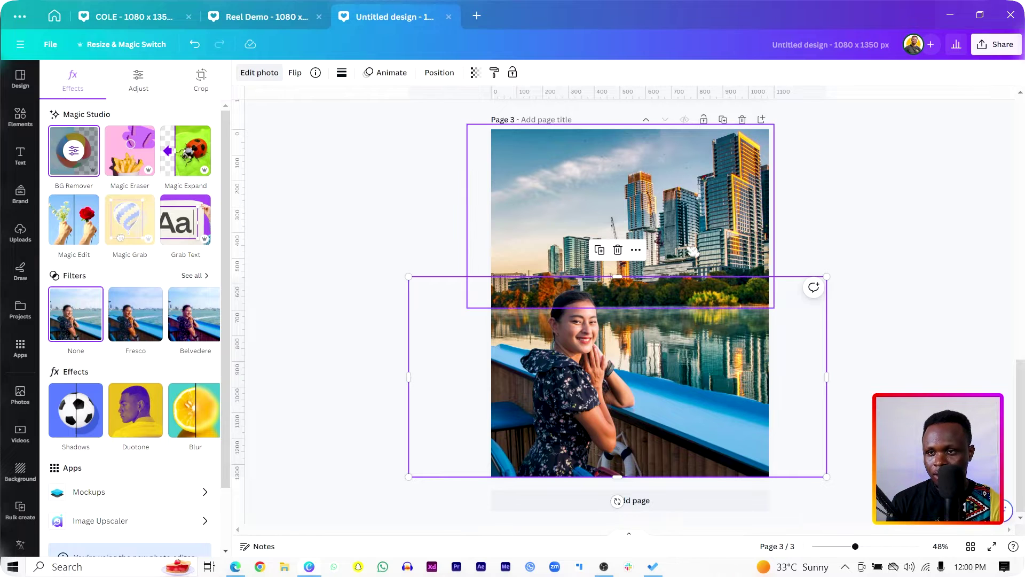
pyautogui.moveTo(691, 308); pyautogui.dragTo(693, 357)
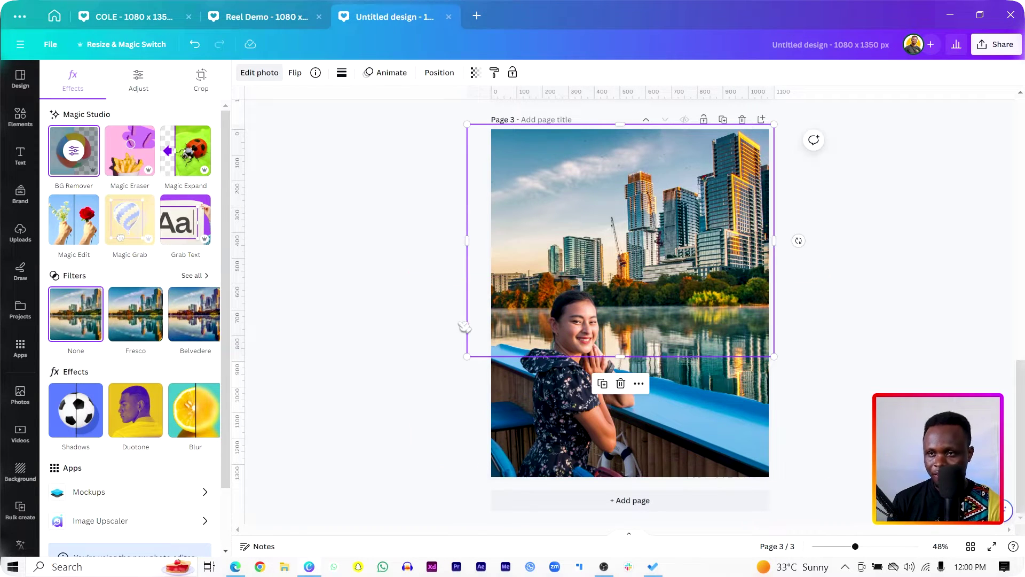
pyautogui.click(312, 272)
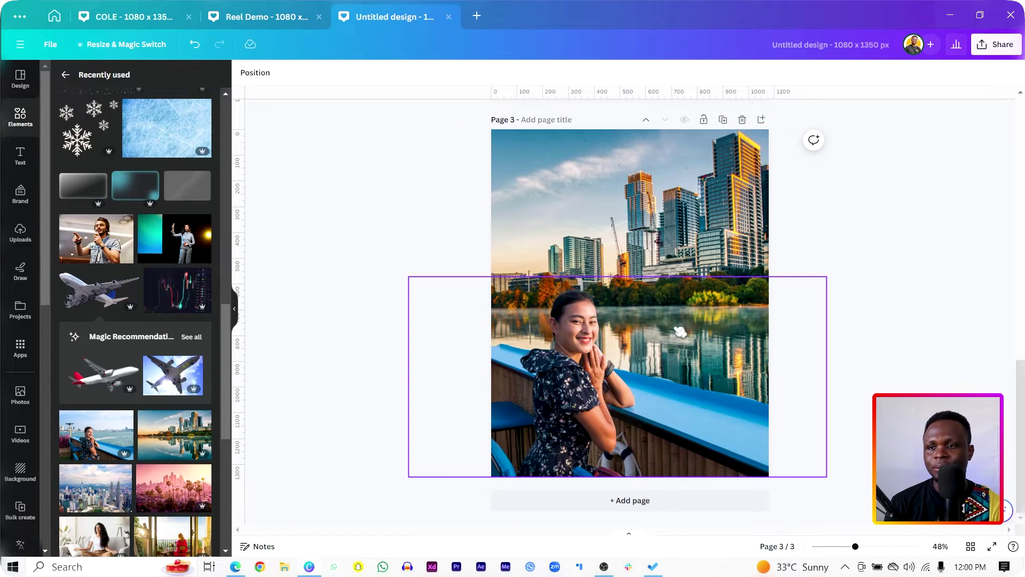
# Adjust the woman's cut-out to saturation 42, vibrance 16 and temperature 11
pyautogui.click(590, 401)
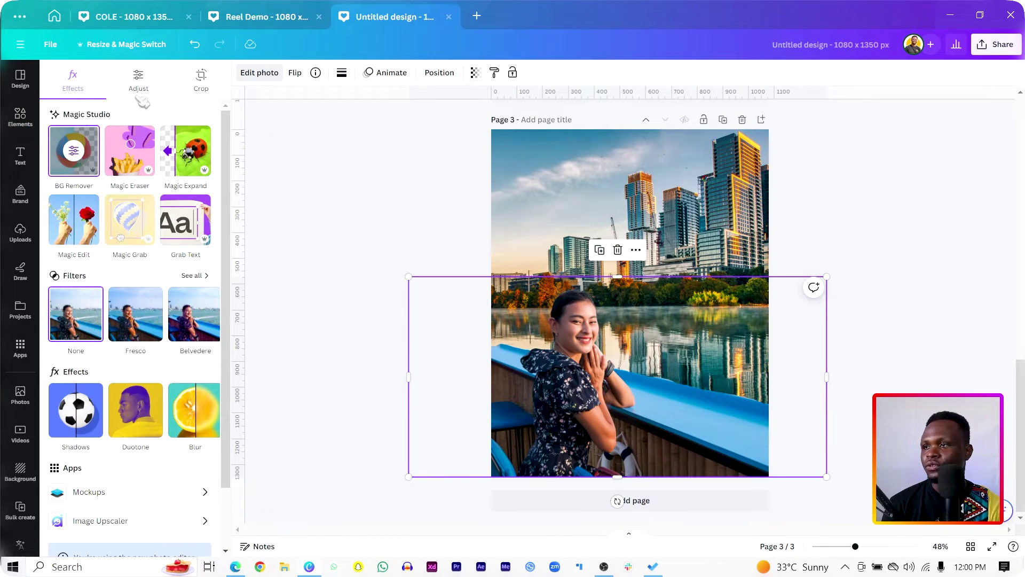
pyautogui.click(140, 88)
pyautogui.scroll(-3, 137, 395)
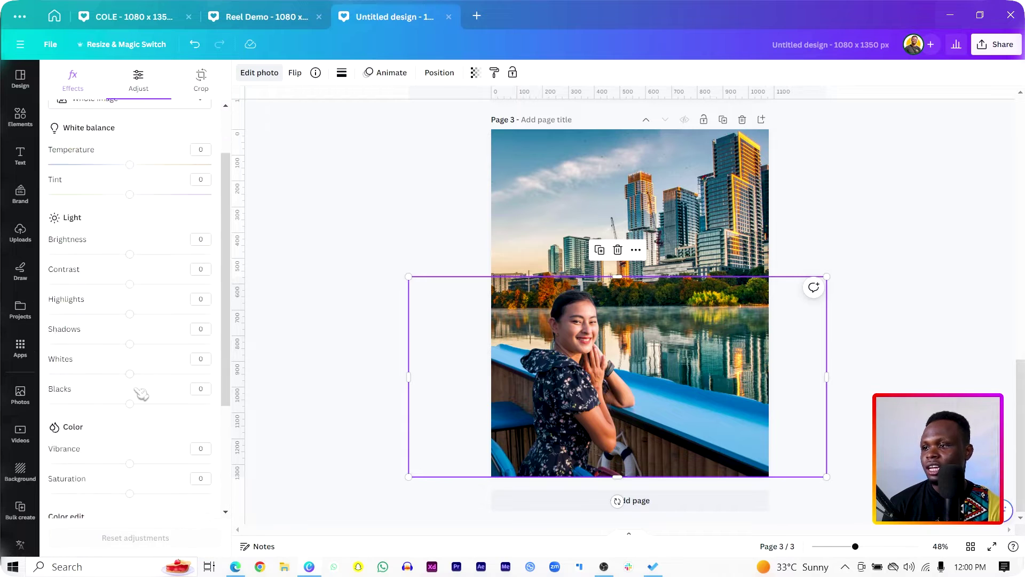
pyautogui.moveTo(134, 388); pyautogui.dragTo(171, 388)
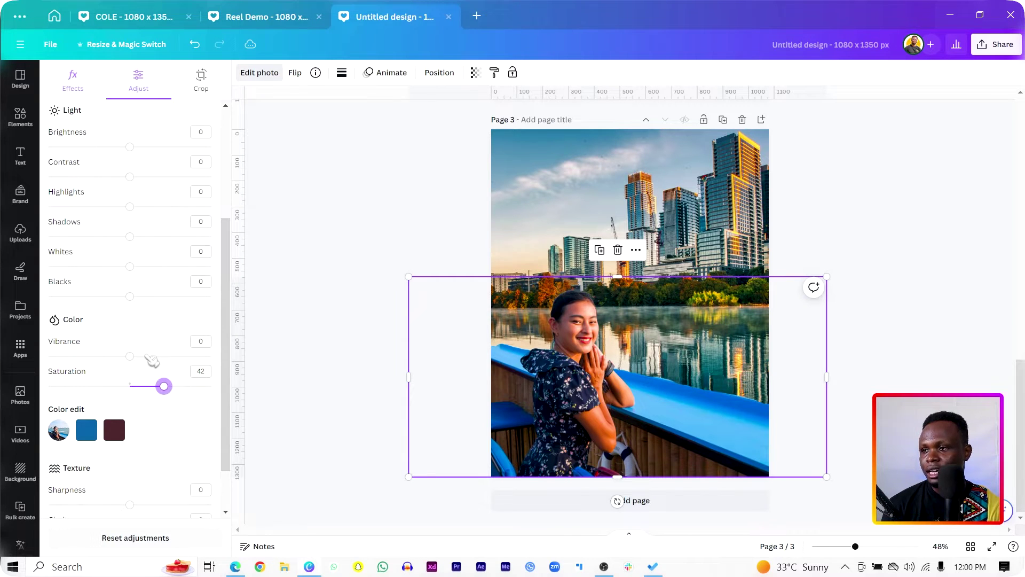
pyautogui.click(149, 356)
pyautogui.moveTo(151, 360); pyautogui.dragTo(145, 358)
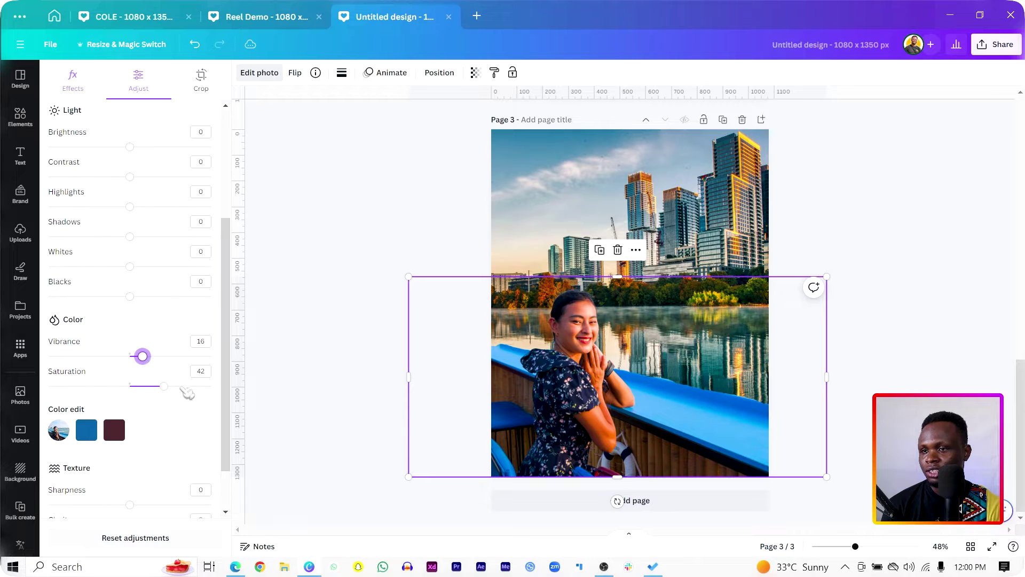
pyautogui.scroll(3, 175, 344)
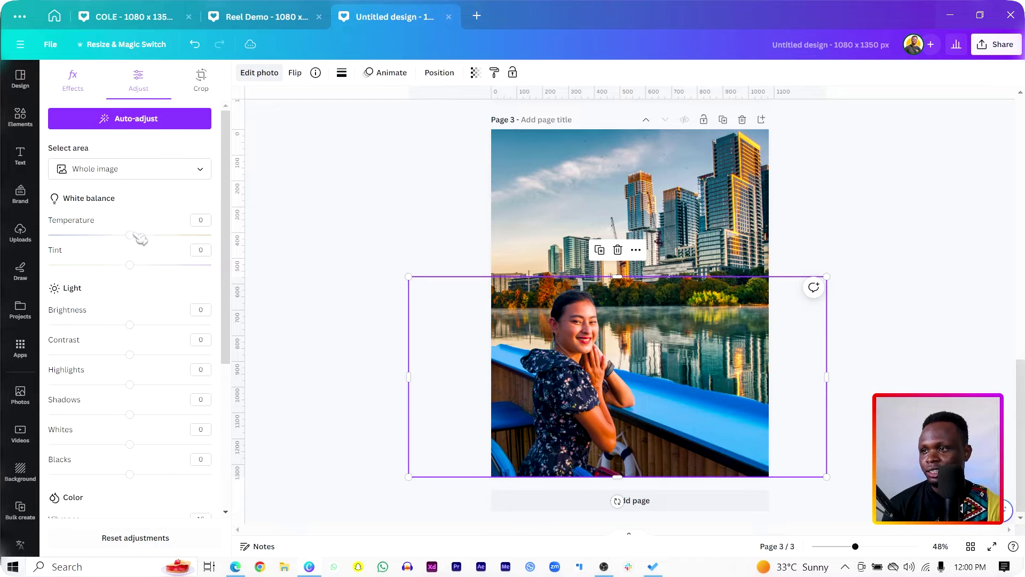
pyautogui.moveTo(133, 238); pyautogui.dragTo(145, 239)
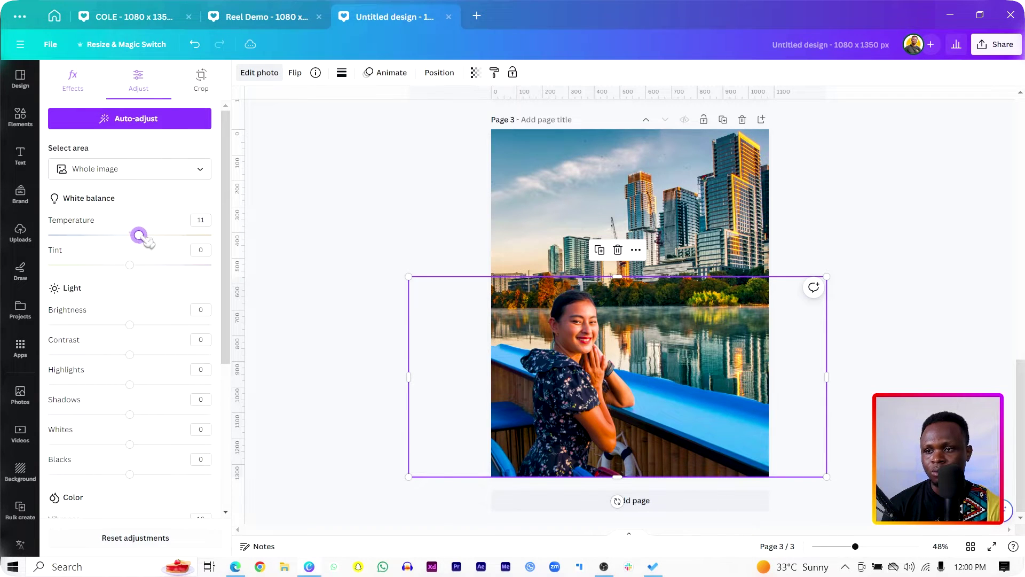
# Set the temperature of the woman's cut-out to 13 and deselect it
pyautogui.press('Right')
pyautogui.press('Right')
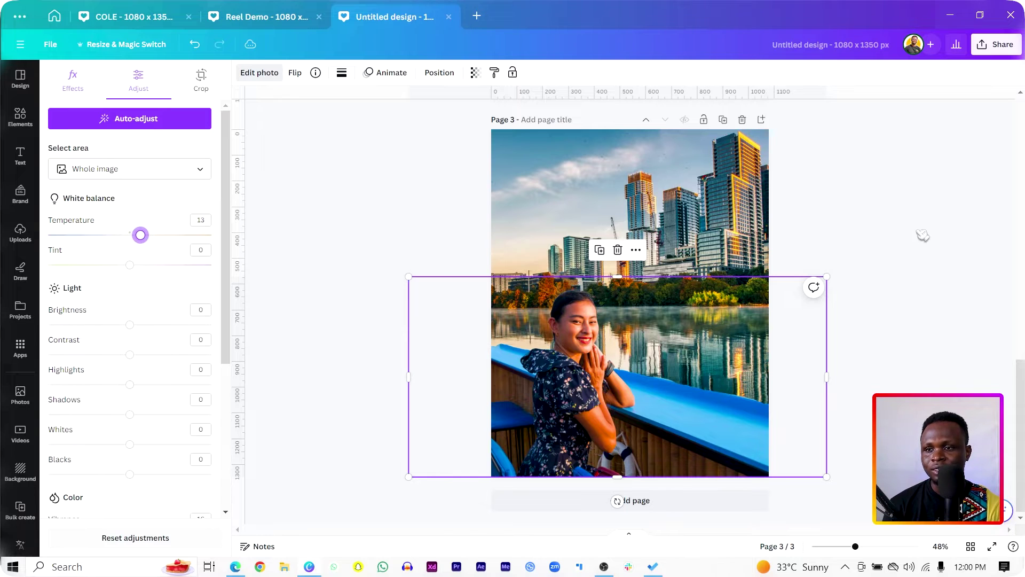
pyautogui.click(908, 291)
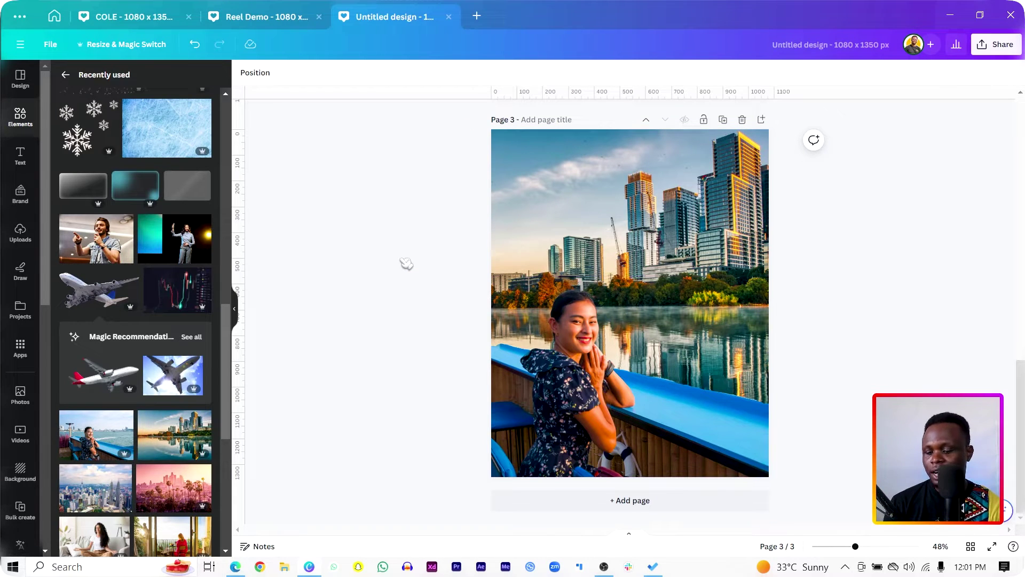
# Add a text box over the skyline and crop both sides of the woman's cut-out in closer to the page edges
pyautogui.press('t')
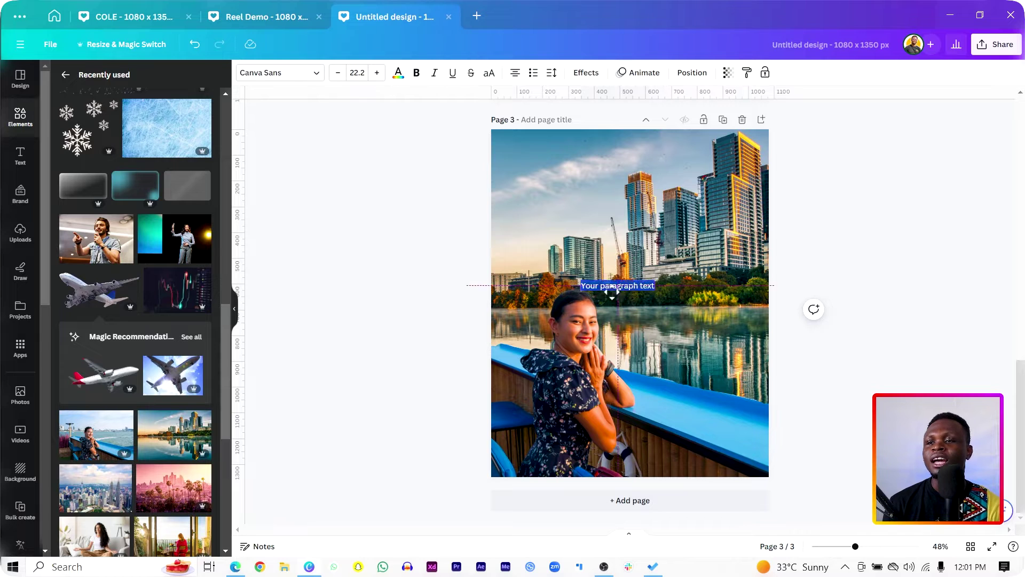
pyautogui.click(502, 358)
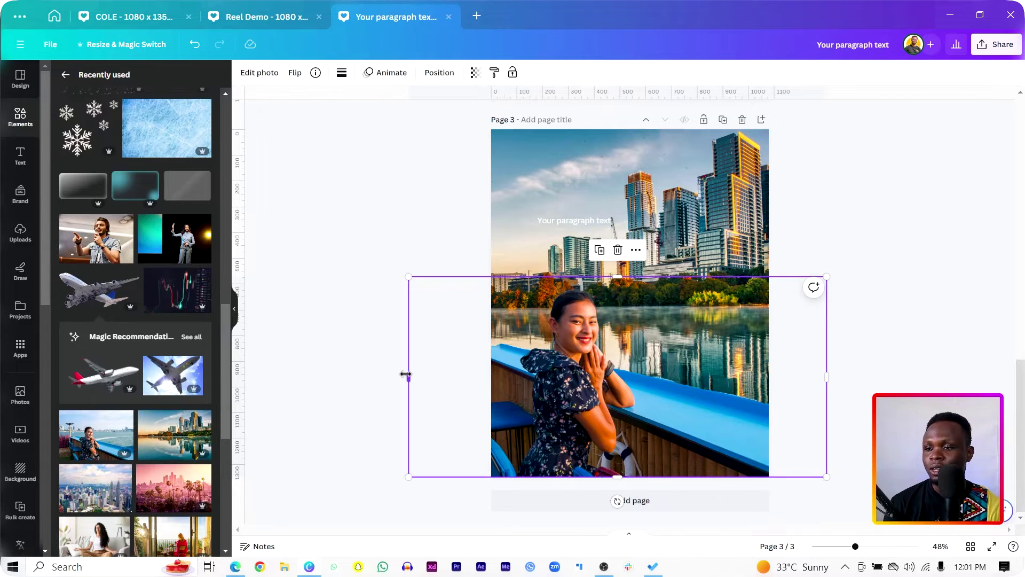
pyautogui.moveTo(445, 377); pyautogui.dragTo(451, 377)
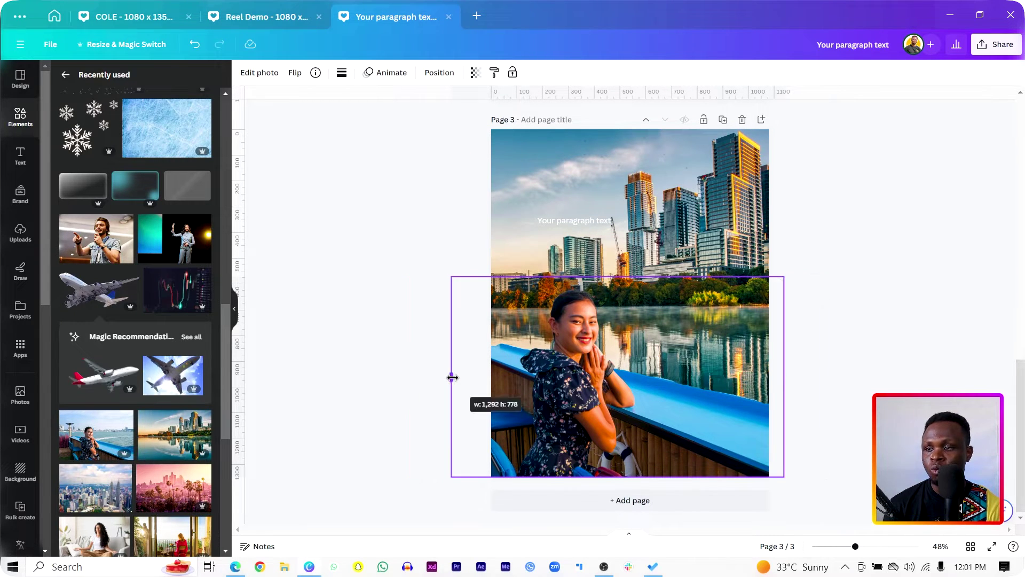
# Replace the placeholder text over the skyline with "Travel" and make it bold
pyautogui.click(21, 155)
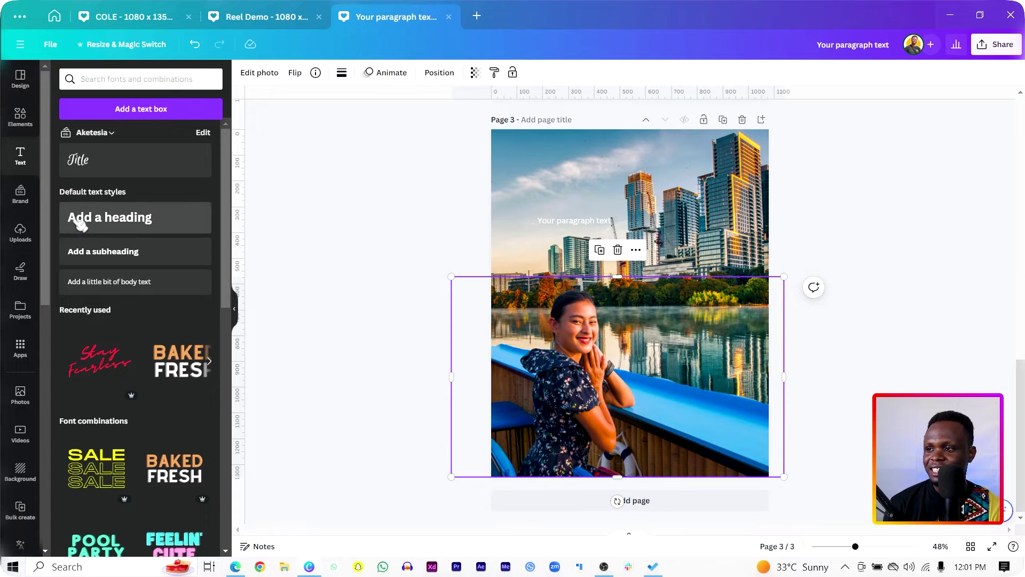
pyautogui.doubleClick(567, 220)
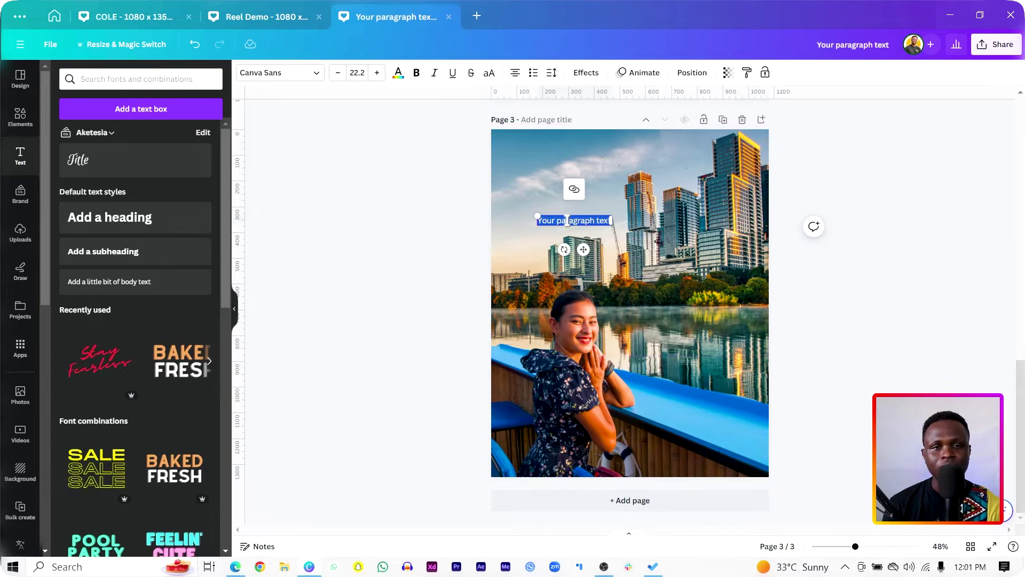
pyautogui.press('BackSpace')
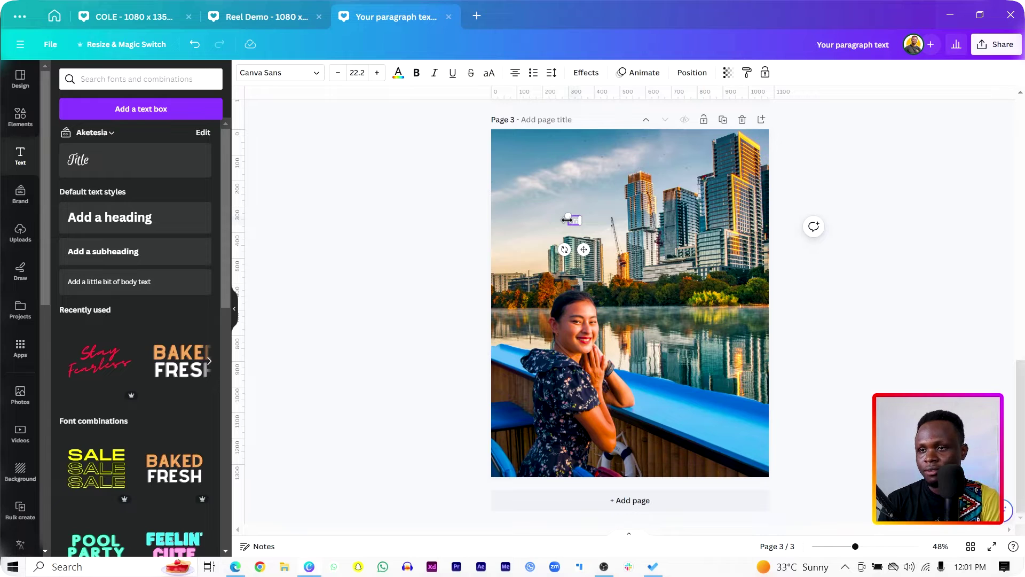
pyautogui.doubleClick(565, 218)
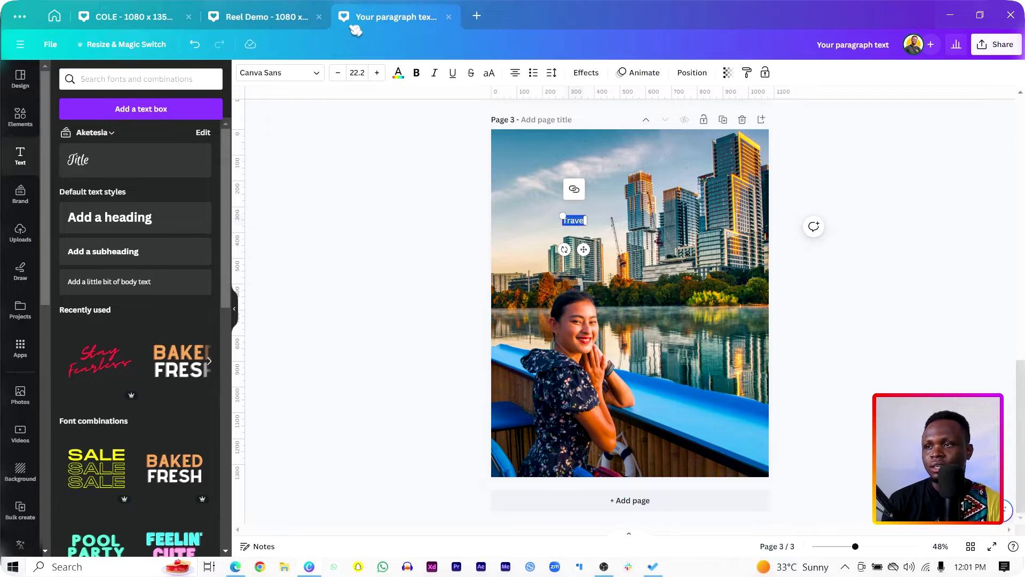
pyautogui.click(417, 74)
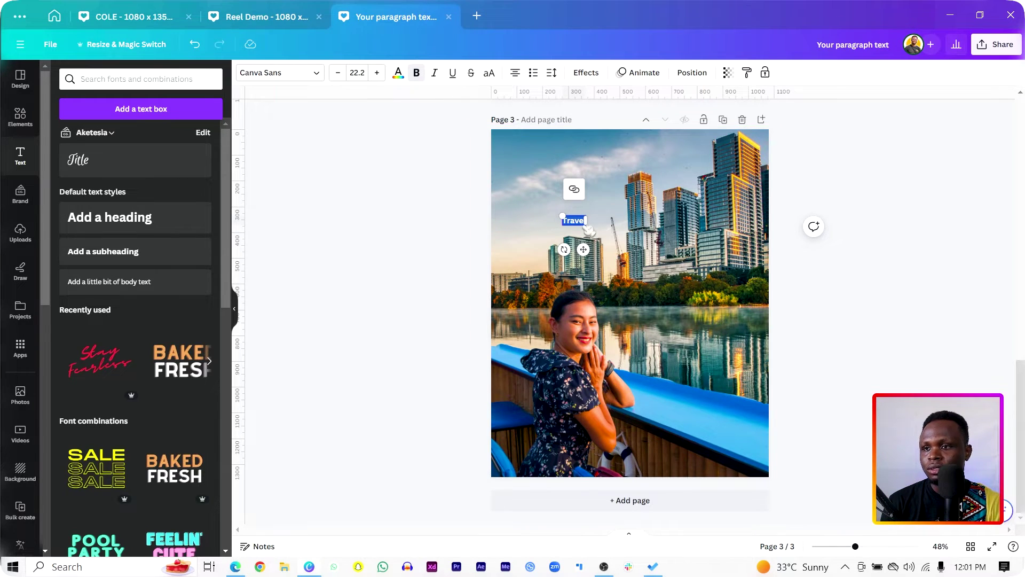
# Enlarge the "Travel" text to about size 252 and place it across the lower skyline just above the woman's head
pyautogui.moveTo(557, 213); pyautogui.dragTo(435, 204)
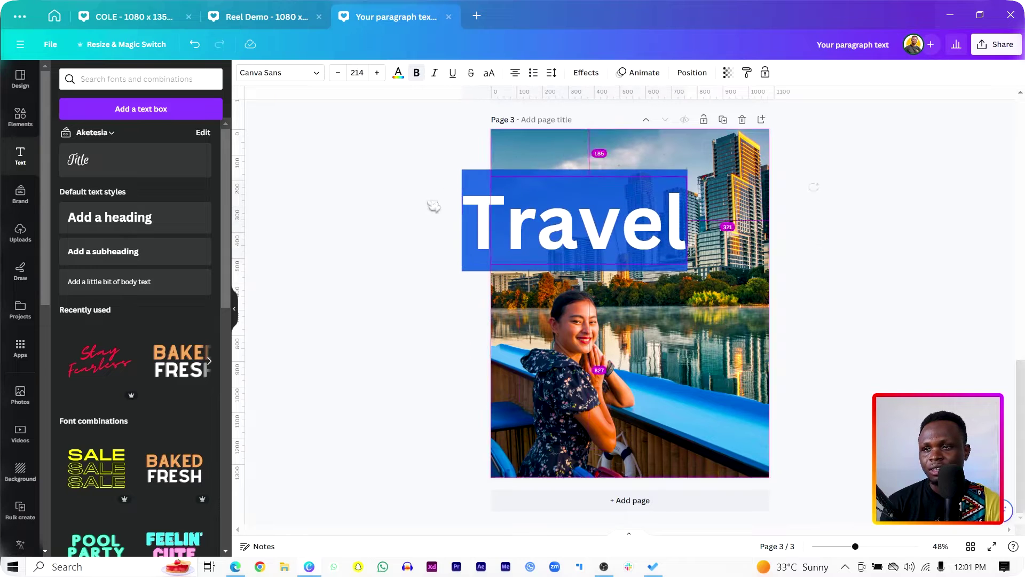
pyautogui.moveTo(614, 228); pyautogui.dragTo(697, 268)
pyautogui.moveTo(544, 216); pyautogui.dragTo(501, 198)
pyautogui.moveTo(610, 266); pyautogui.dragTo(615, 274)
# Move the "Travel" text layer below the woman's and treeline cut-outs so it sits directly above the skyline layer
pyautogui.rightClick(616, 274)
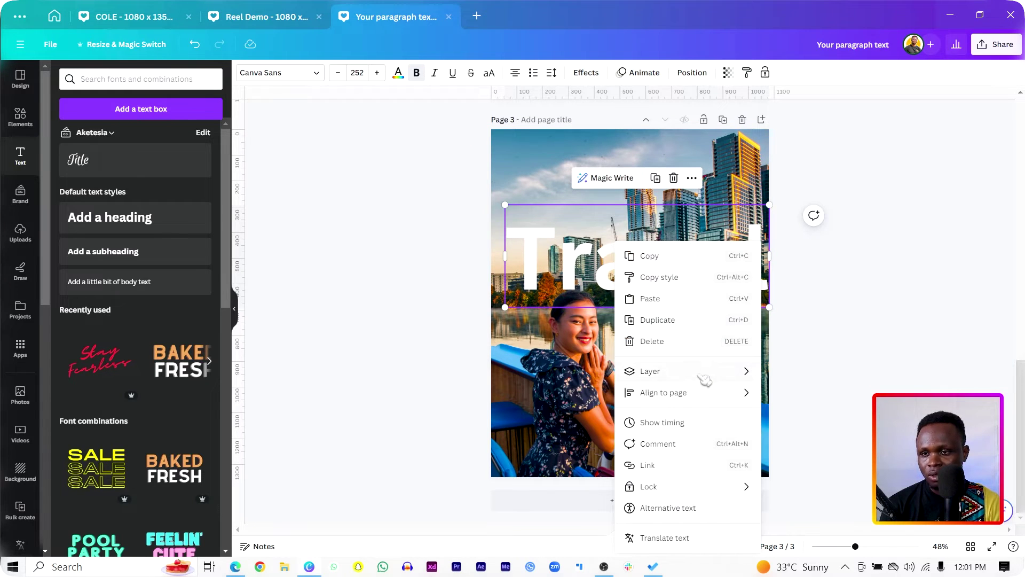
pyautogui.moveTo(710, 372)
pyautogui.click(820, 471)
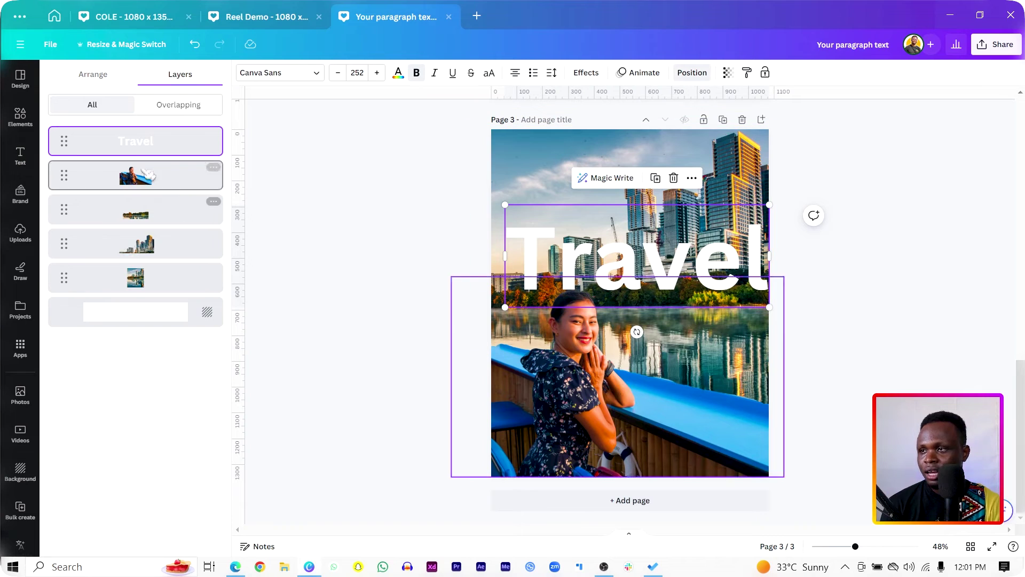
pyautogui.moveTo(137, 143); pyautogui.dragTo(147, 193)
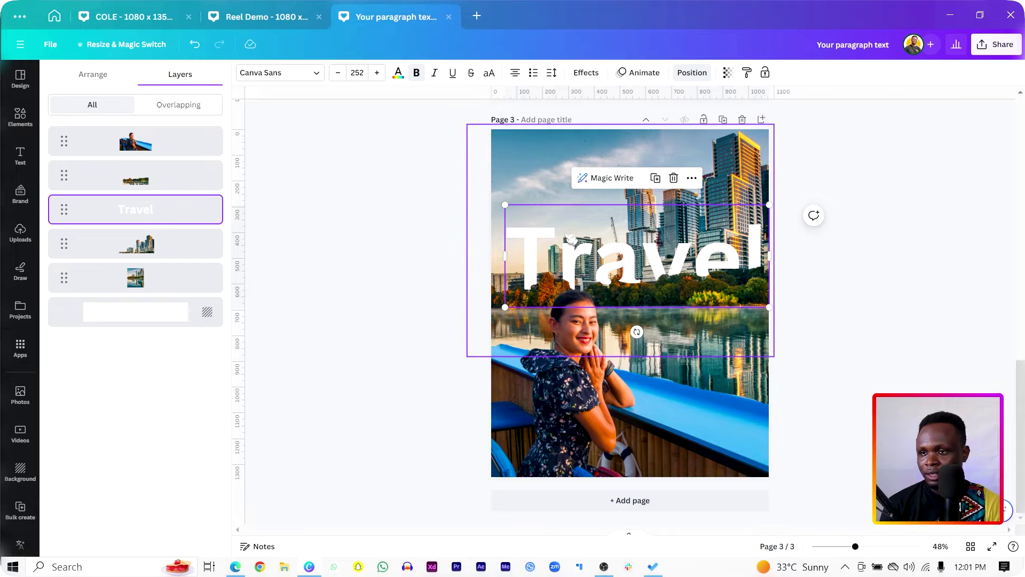
# Resize the "Travel" text from its corners to size 252 with equal narrow margins at both page edges, and deselect it
pyautogui.moveTo(501, 306); pyautogui.dragTo(491, 312)
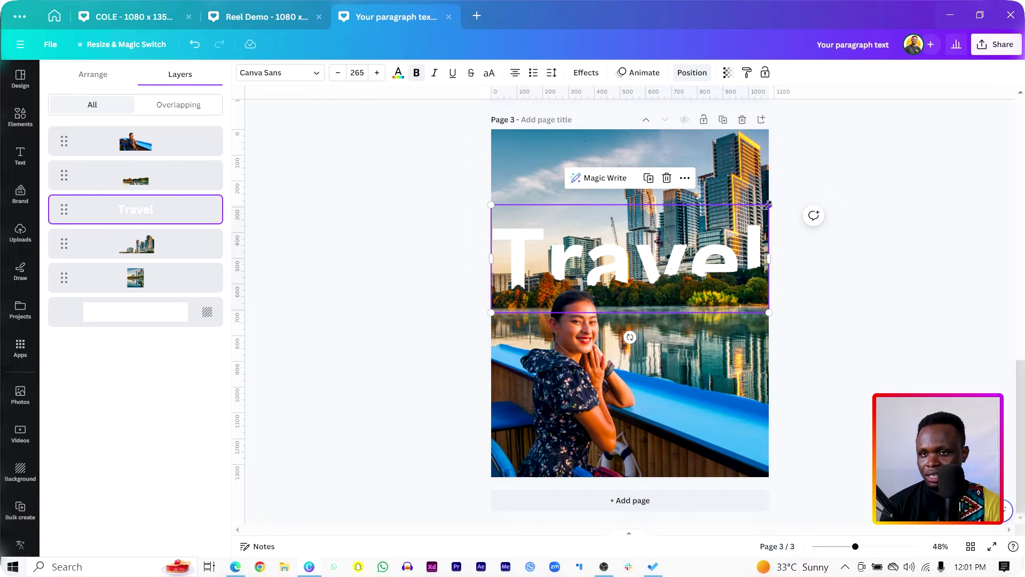
pyautogui.moveTo(767, 205); pyautogui.dragTo(762, 207)
pyautogui.click(741, 224)
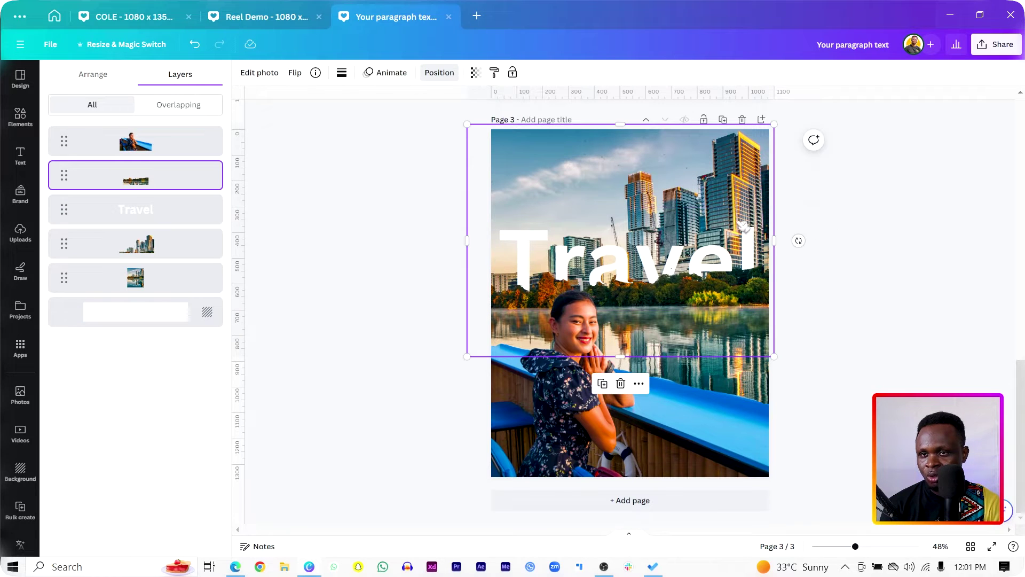
pyautogui.click(903, 244)
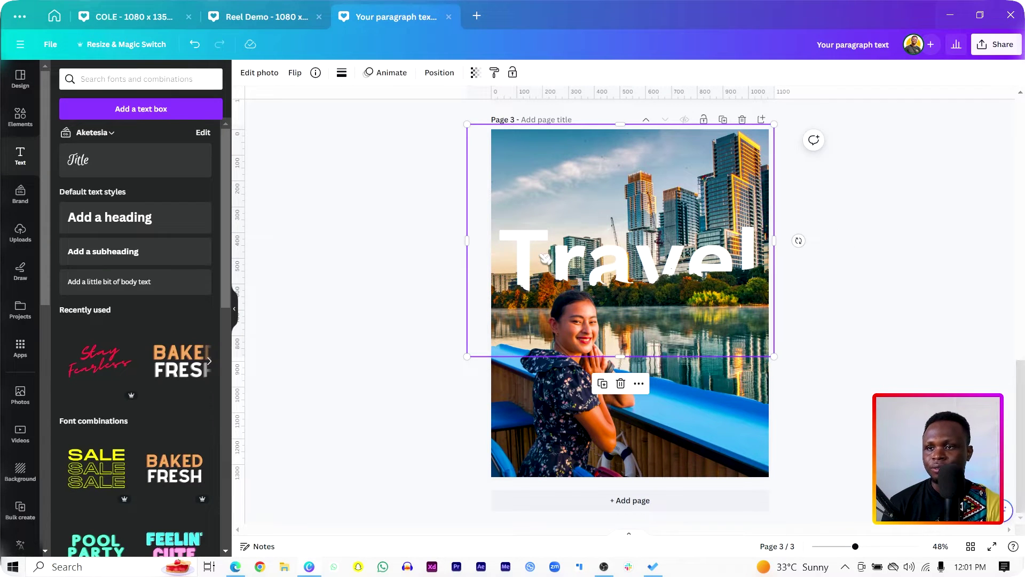
pyautogui.click(382, 291)
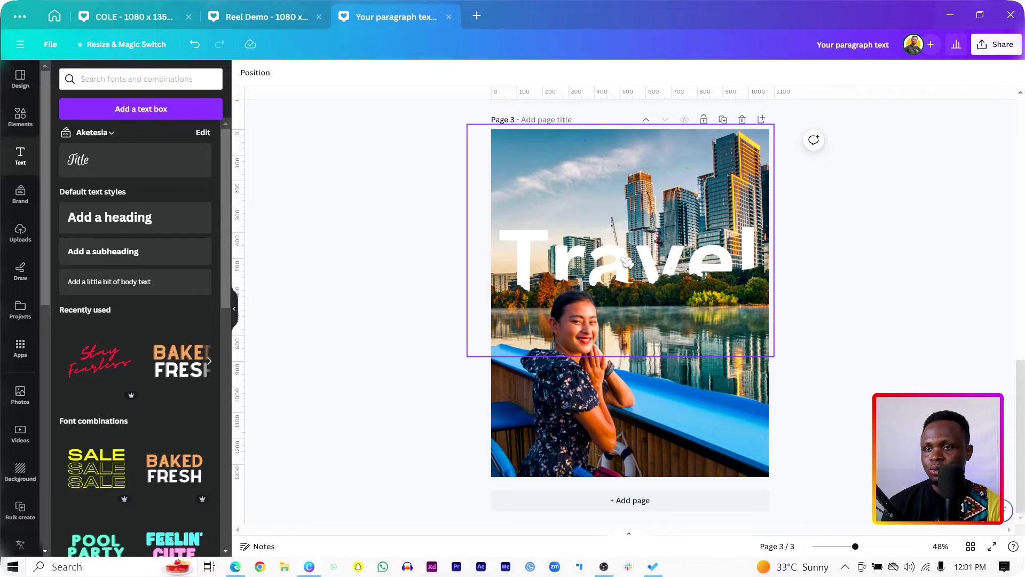
# Duplicate the "Travel" text, shrink the copy to size 141 and align it above the start of the large word
pyautogui.click(664, 260)
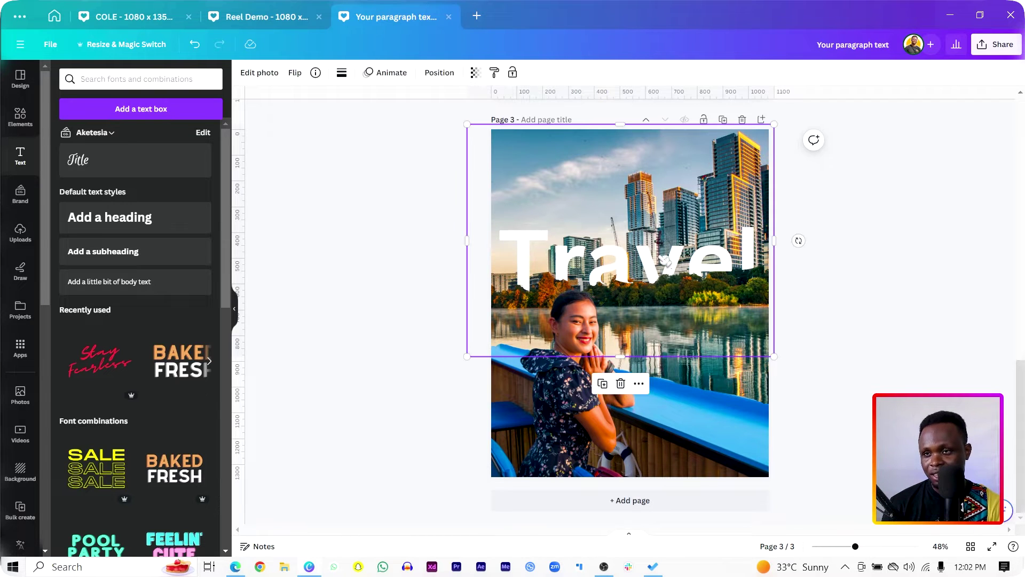
pyautogui.click(665, 260)
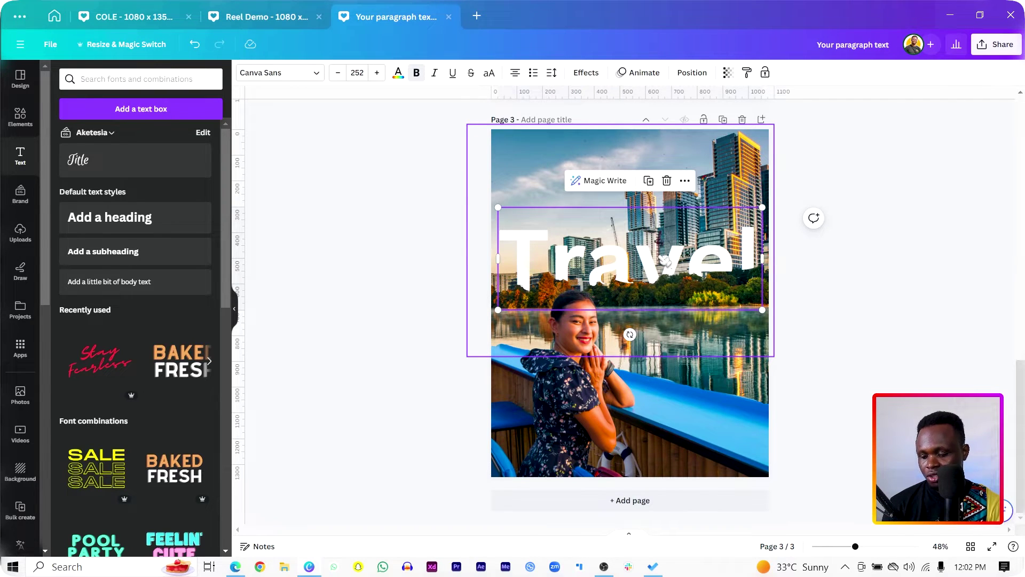
pyautogui.moveTo(665, 260); pyautogui.dragTo(657, 186)
pyautogui.moveTo(758, 239); pyautogui.dragTo(663, 248)
pyautogui.moveTo(585, 207); pyautogui.dragTo(592, 205)
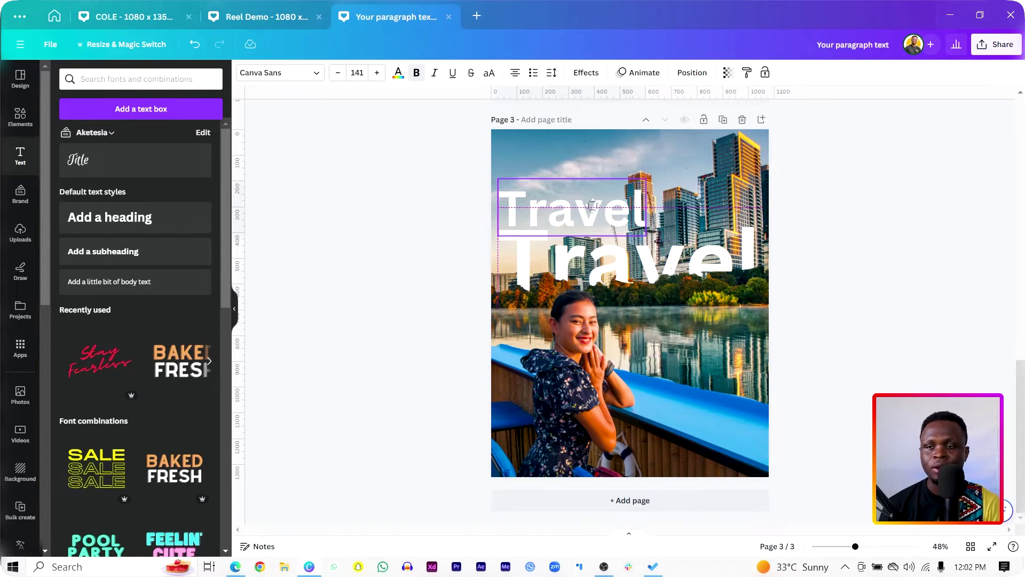
# Move the smaller "Travel" text layer to the front, above the woman's cut-out
pyautogui.click(595, 206)
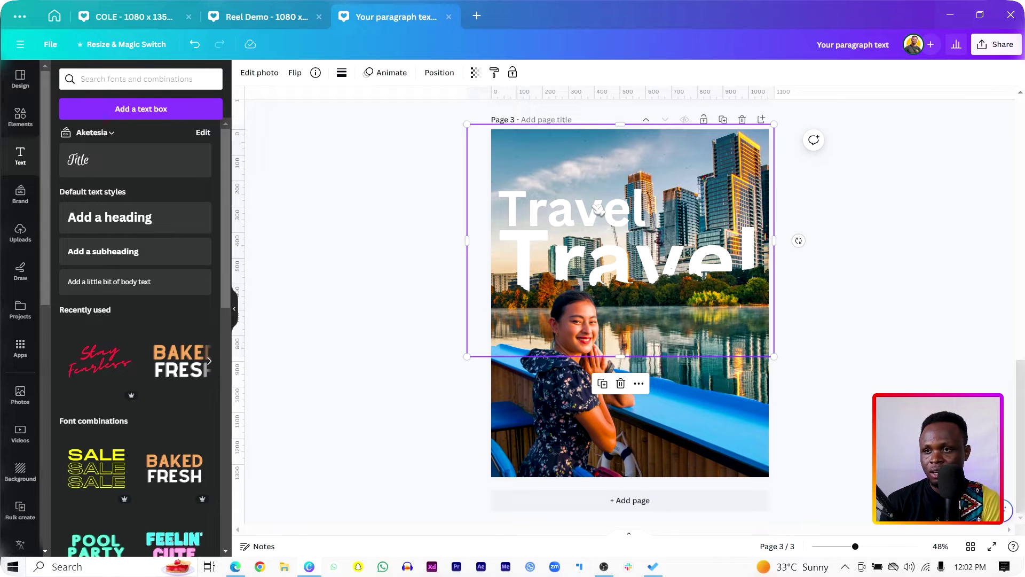
pyautogui.click(598, 208)
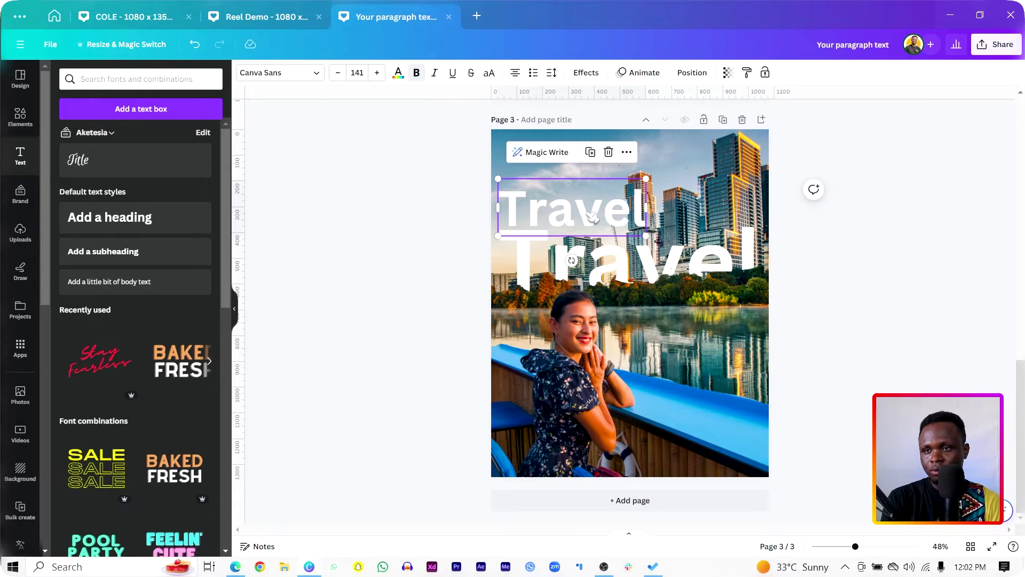
pyautogui.rightClick(589, 209)
pyautogui.moveTo(677, 339)
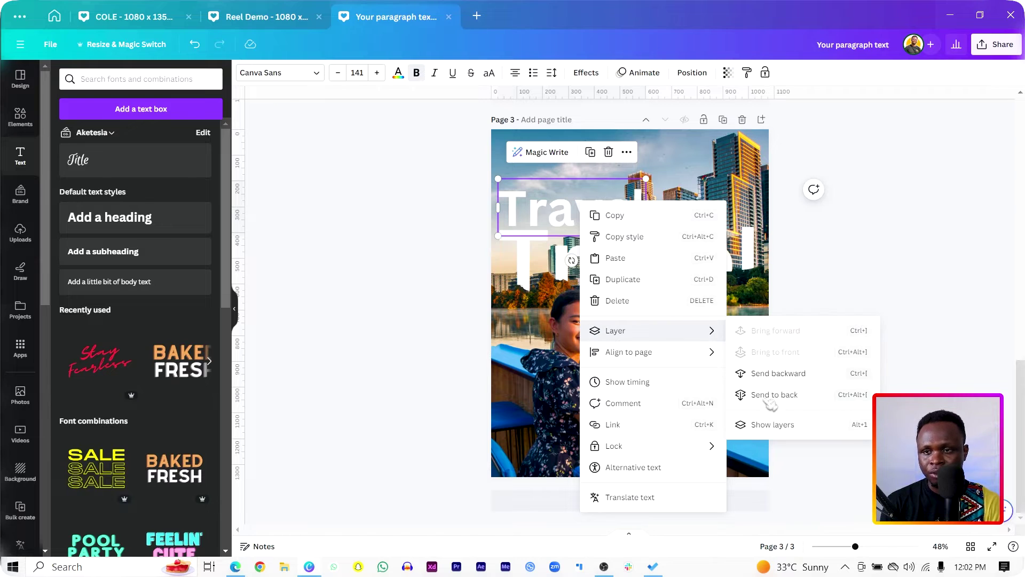
pyautogui.click(767, 425)
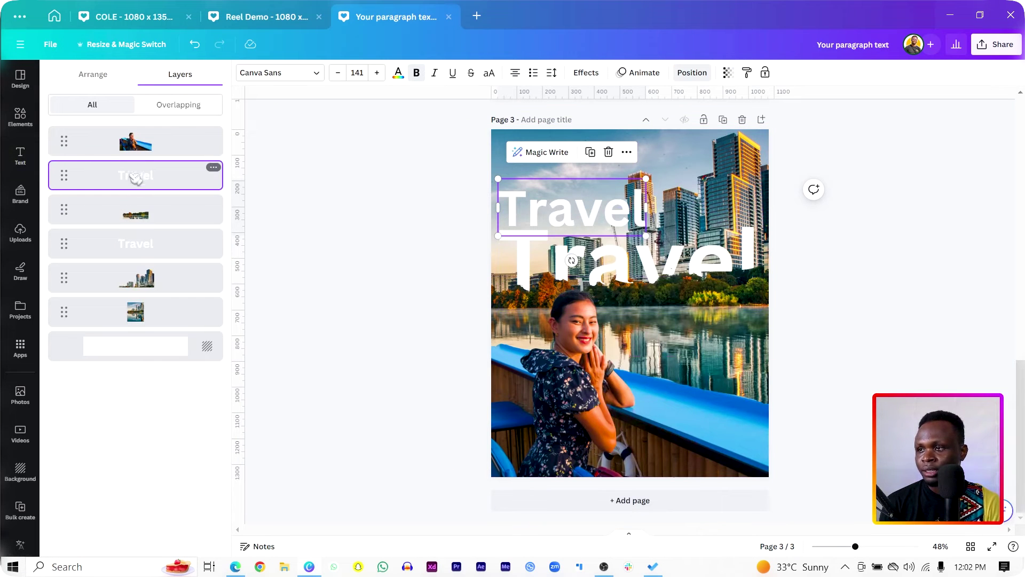
pyautogui.moveTo(136, 178); pyautogui.dragTo(140, 133)
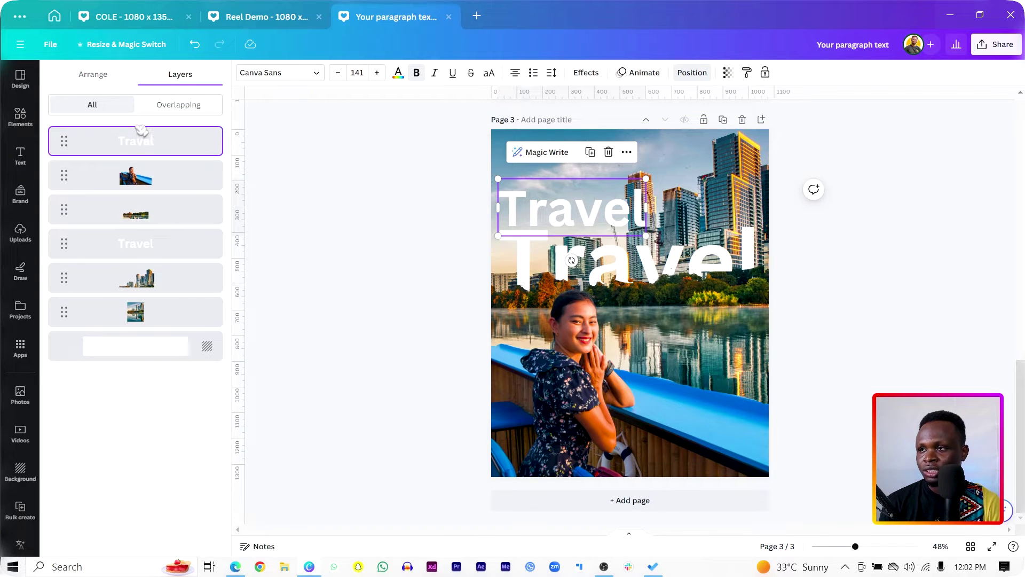
# Replace the smaller "Travel" text with "Work"
pyautogui.doubleClick(547, 200)
pyautogui.press('BackSpace')
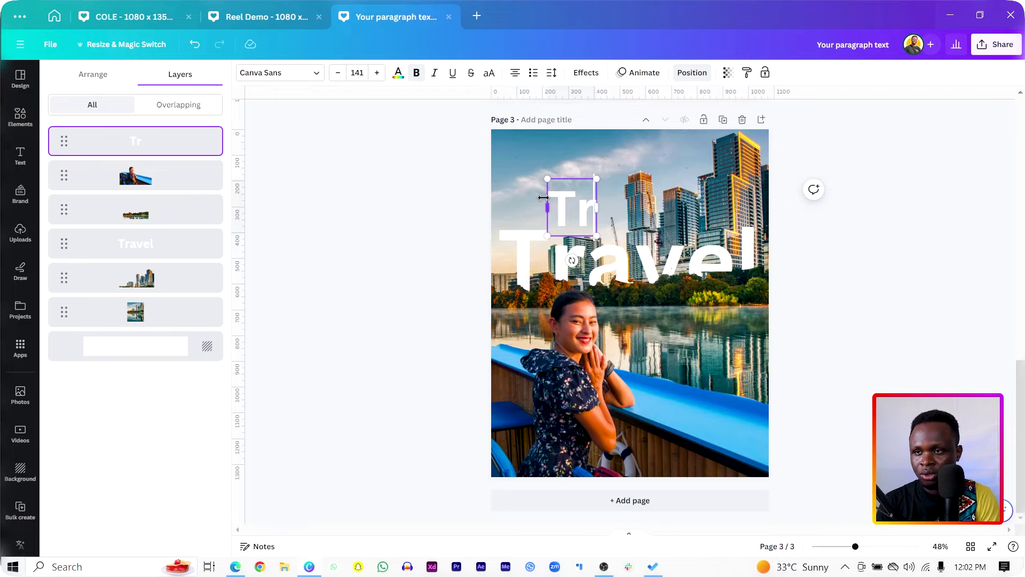
pyautogui.write('W')
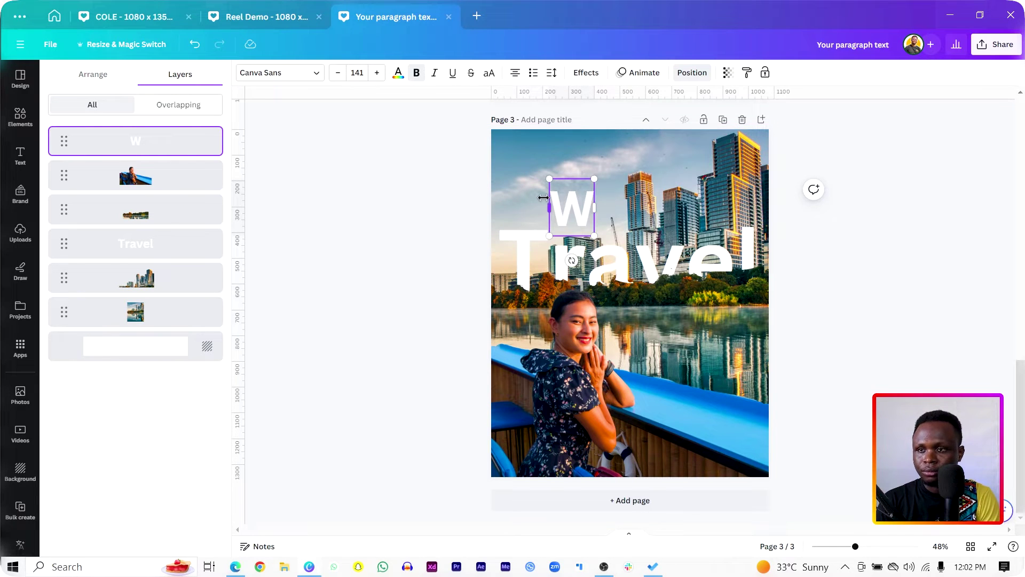
pyautogui.write('ork')
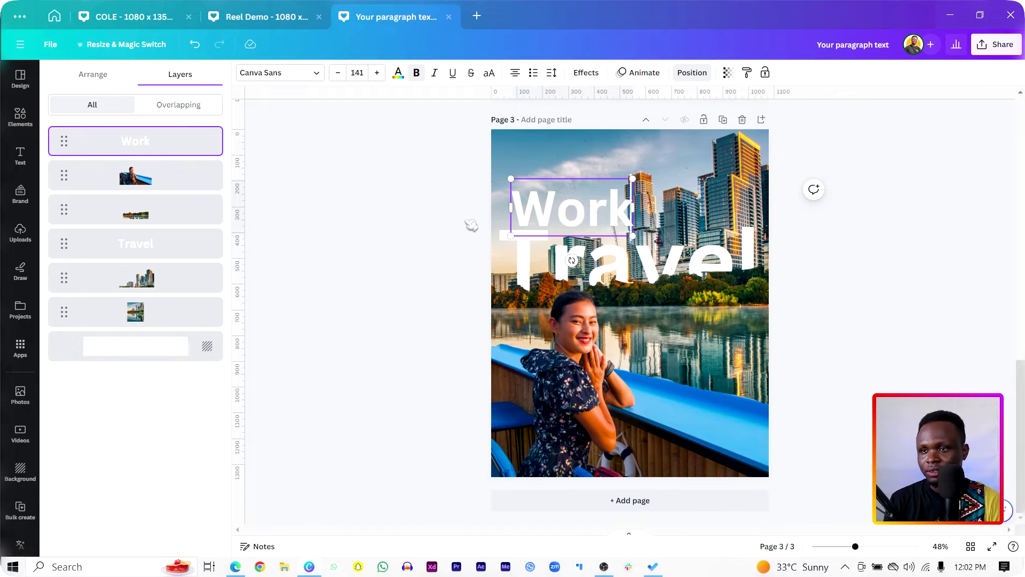
# Shrink the "Work" text to size 88.9 and place it directly above the "T" of the large "Travel"
pyautogui.click(409, 218)
pyautogui.click(547, 210)
pyautogui.click(452, 210)
pyautogui.moveTo(592, 210); pyautogui.dragTo(581, 211)
pyautogui.moveTo(619, 176); pyautogui.dragTo(555, 223)
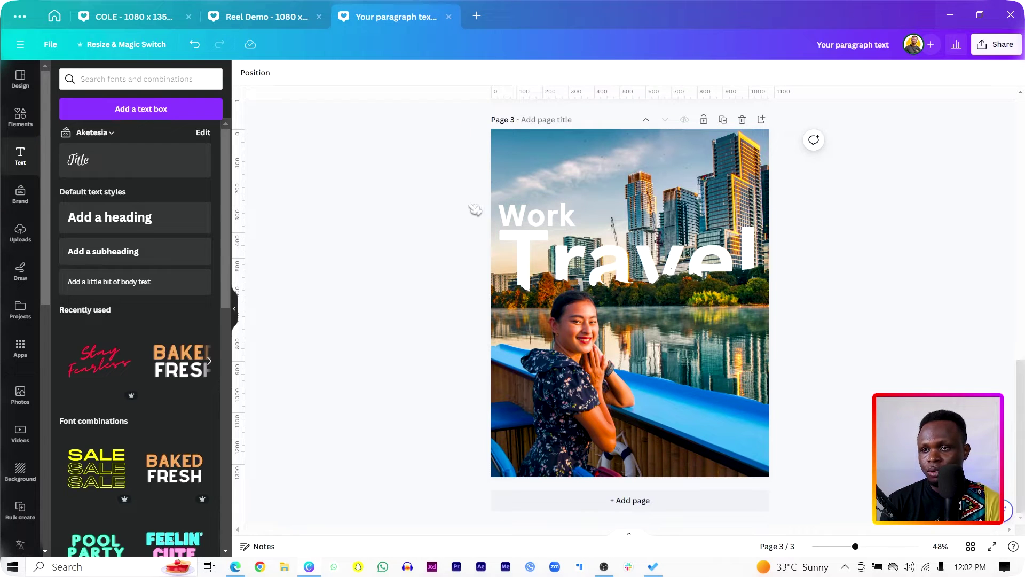
# Duplicate the "Work" text up and to its right and change the copy to "&"
pyautogui.click(662, 245)
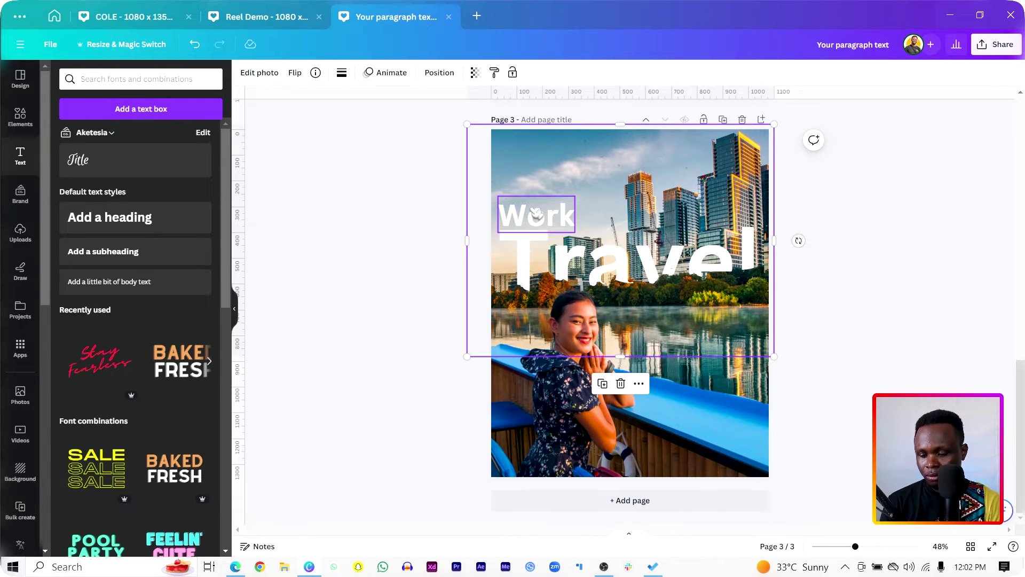
pyautogui.moveTo(536, 214); pyautogui.dragTo(599, 197)
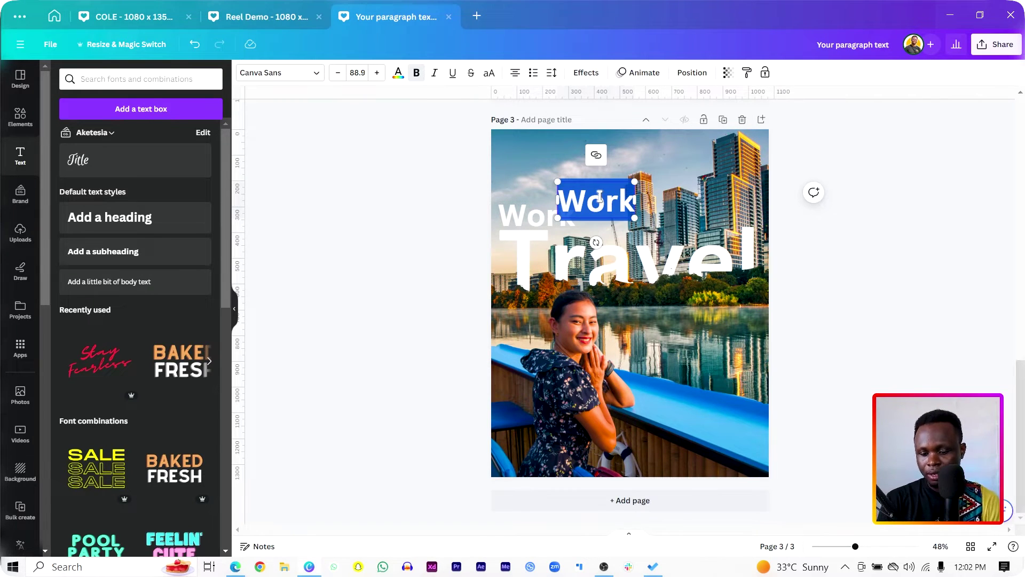
pyautogui.write('&')
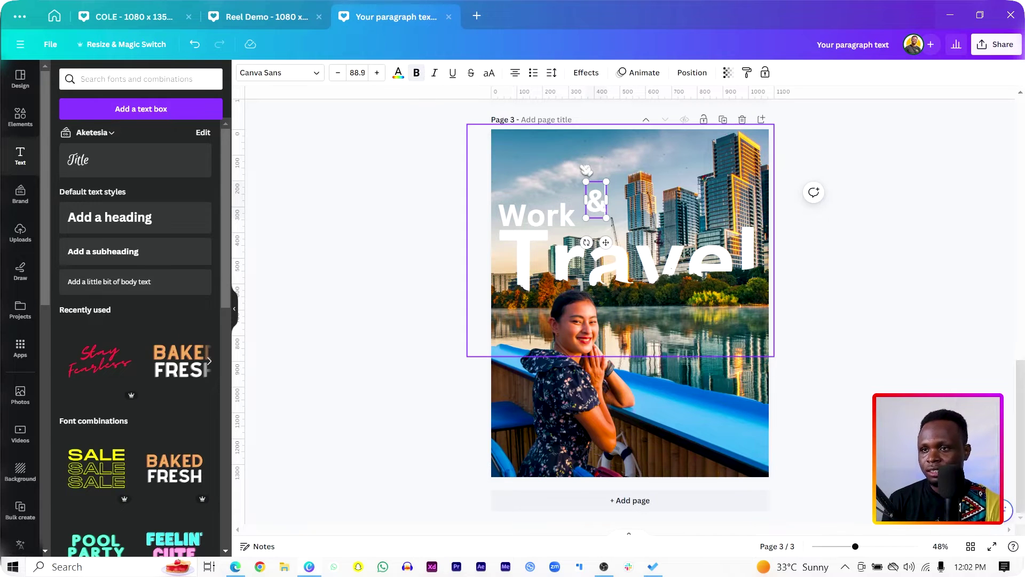
# Shrink the "&" text to about size 53 and place it just after "Work", then deselect it
pyautogui.moveTo(606, 182); pyautogui.dragTo(599, 197)
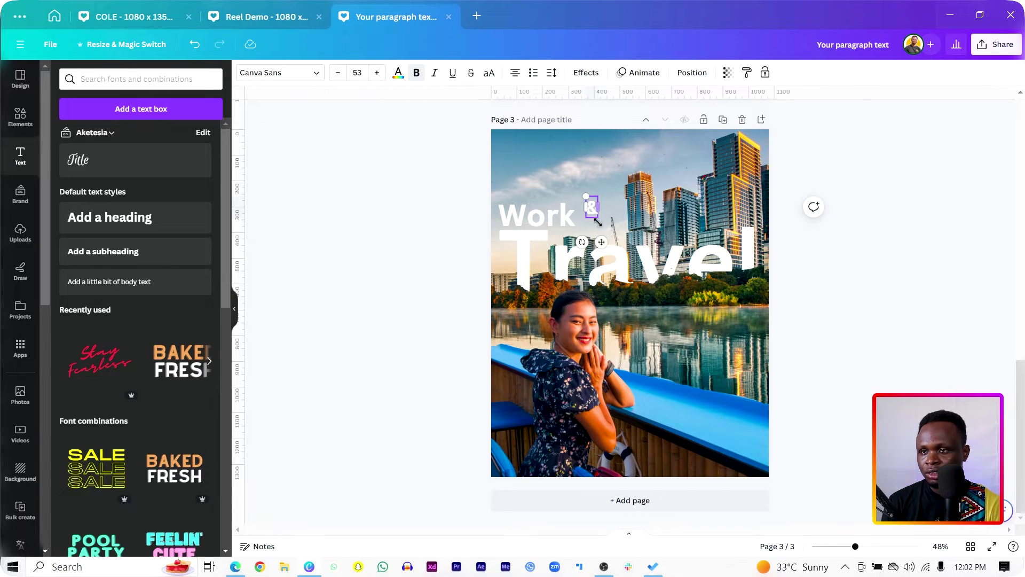
pyautogui.moveTo(599, 240); pyautogui.dragTo(597, 248)
pyautogui.click(430, 261)
# Add a circle shape, shrink it to fit around the "&" and place it behind that character
pyautogui.press('c')
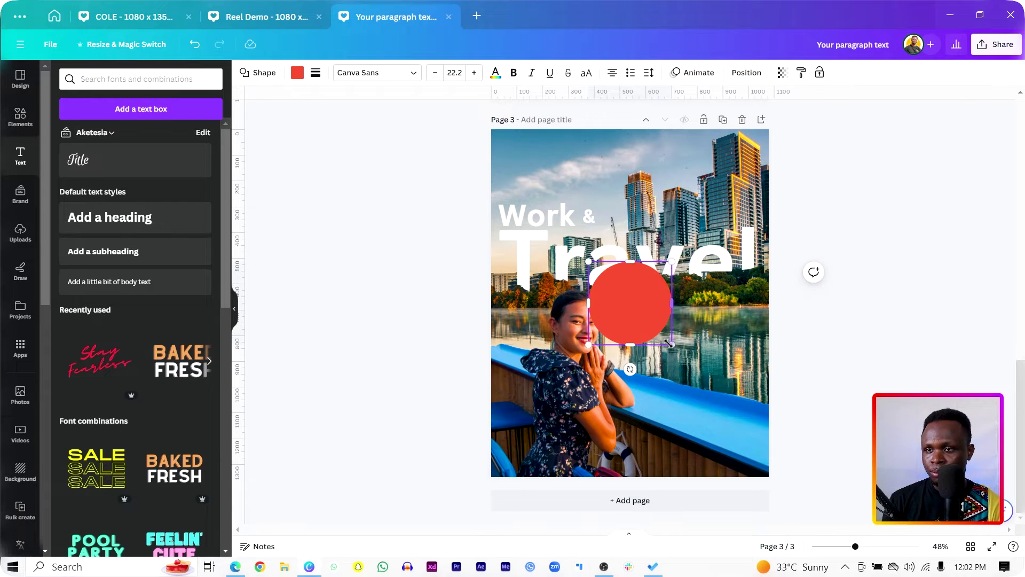
pyautogui.moveTo(671, 345); pyautogui.dragTo(598, 251)
pyautogui.click(389, 250)
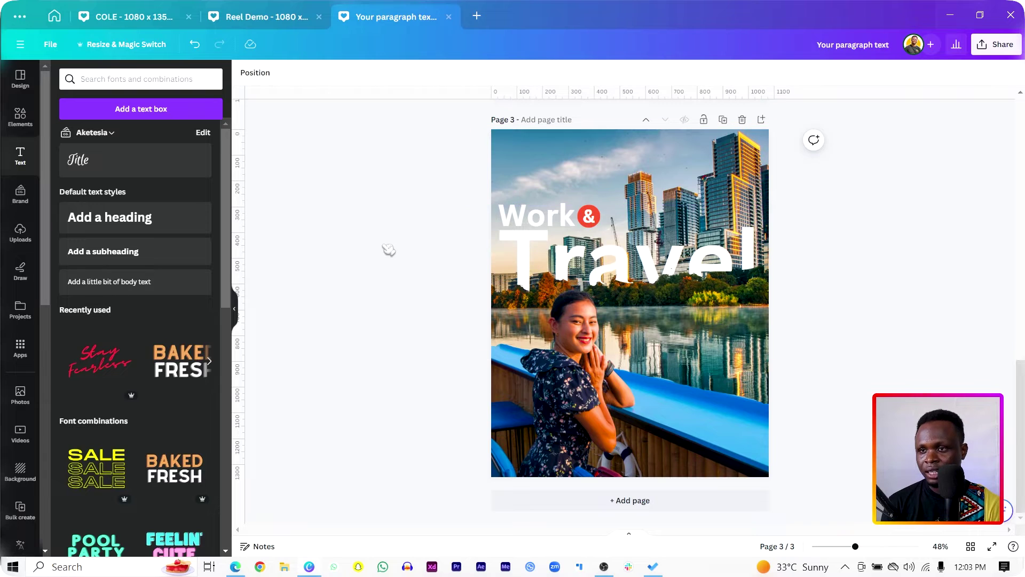
# Recolor the circle behind the "&" with the light blue sampled from the boat railing in the photo
pyautogui.click(602, 217)
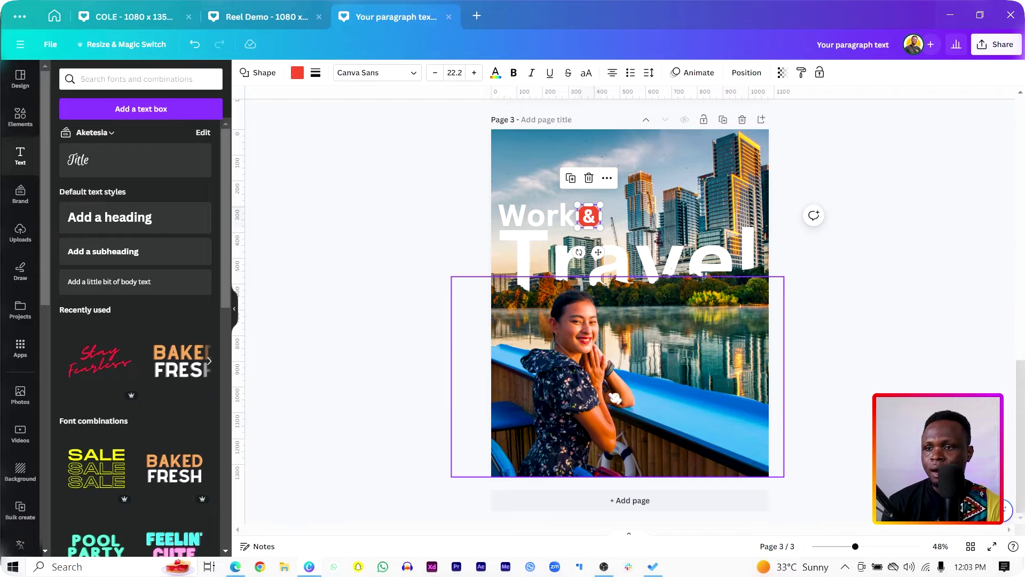
pyautogui.click(297, 73)
pyautogui.click(60, 138)
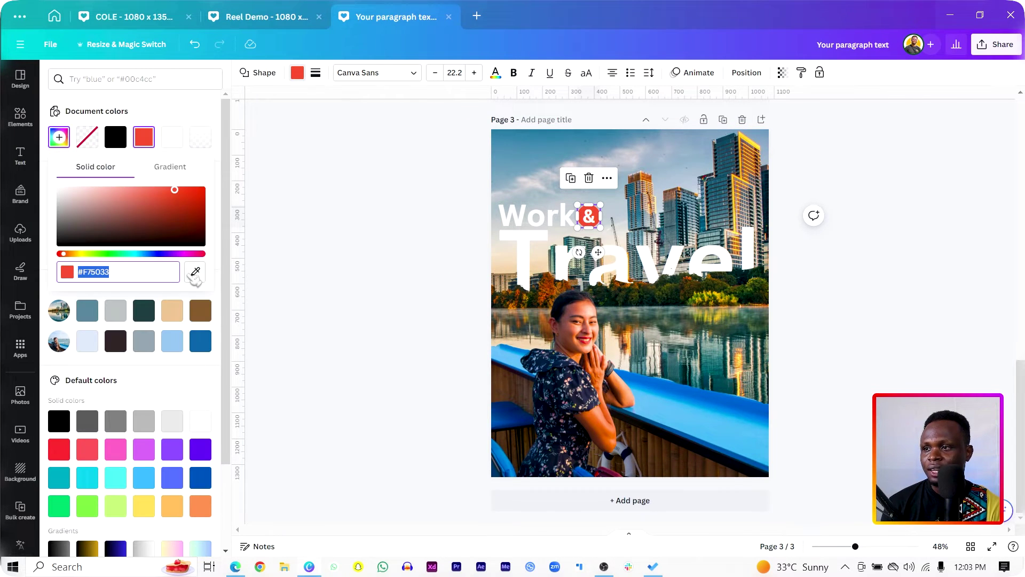
pyautogui.click(195, 272)
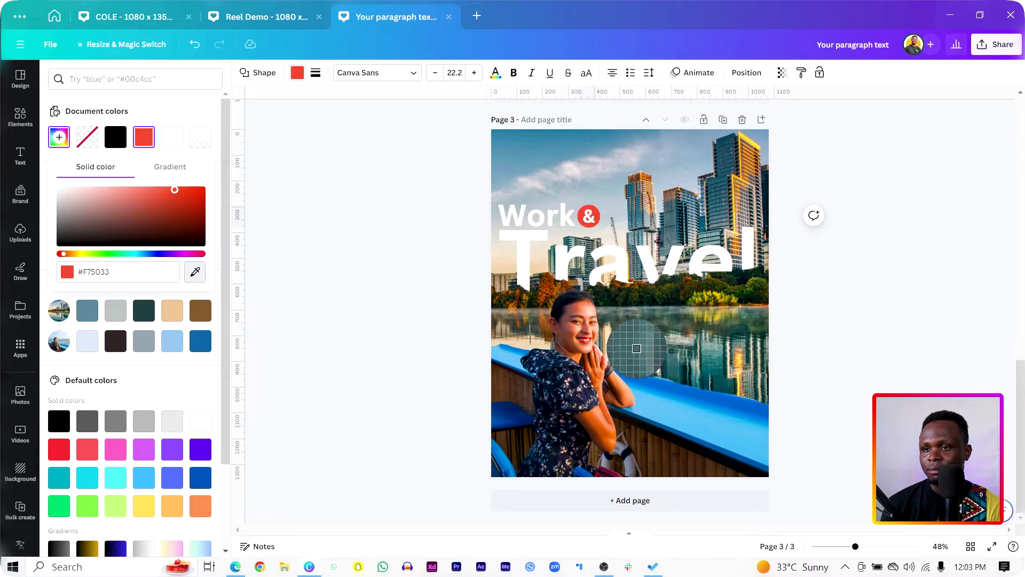
pyautogui.click(694, 412)
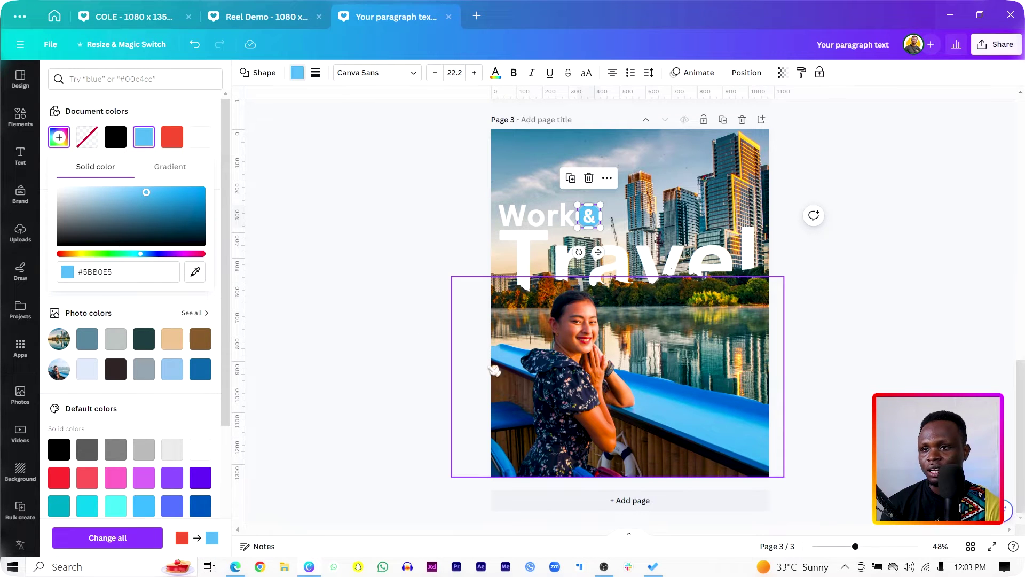
pyautogui.click(400, 306)
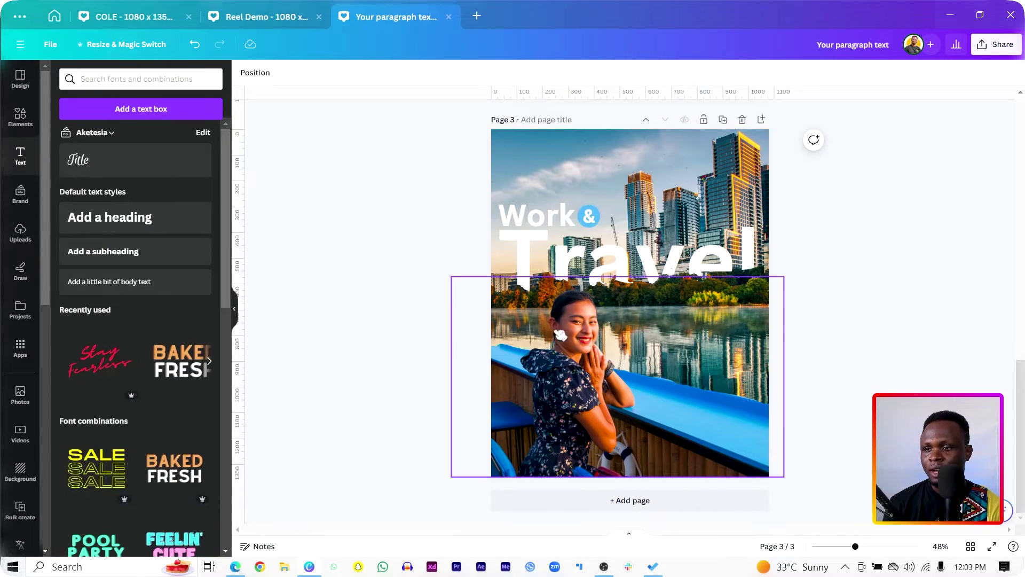
# Copy the airplane image from page 2 and paste it onto the poster on page 3
pyautogui.scroll(7, 521, 291)
pyautogui.click(584, 202)
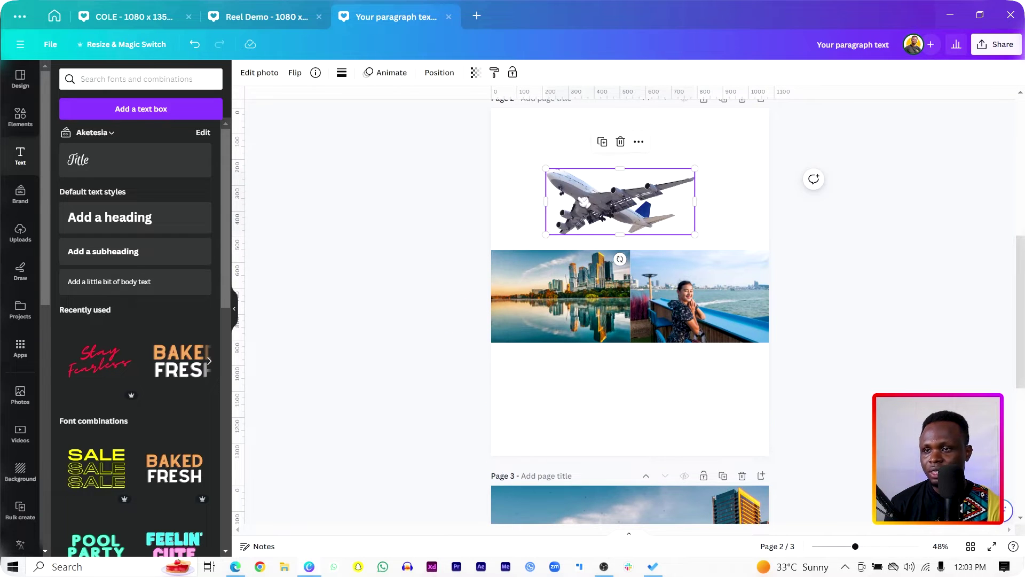
pyautogui.scroll(-7, 584, 203)
pyautogui.hotkey('ctrl', 'v')
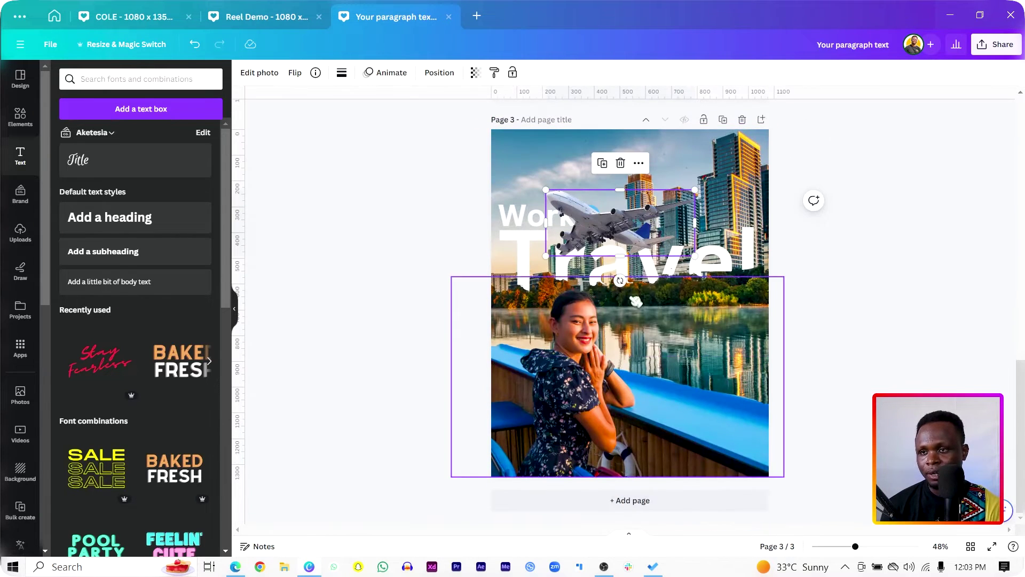
pyautogui.moveTo(620, 280); pyautogui.dragTo(618, 258)
pyautogui.hotkey('ctrl', 'z')
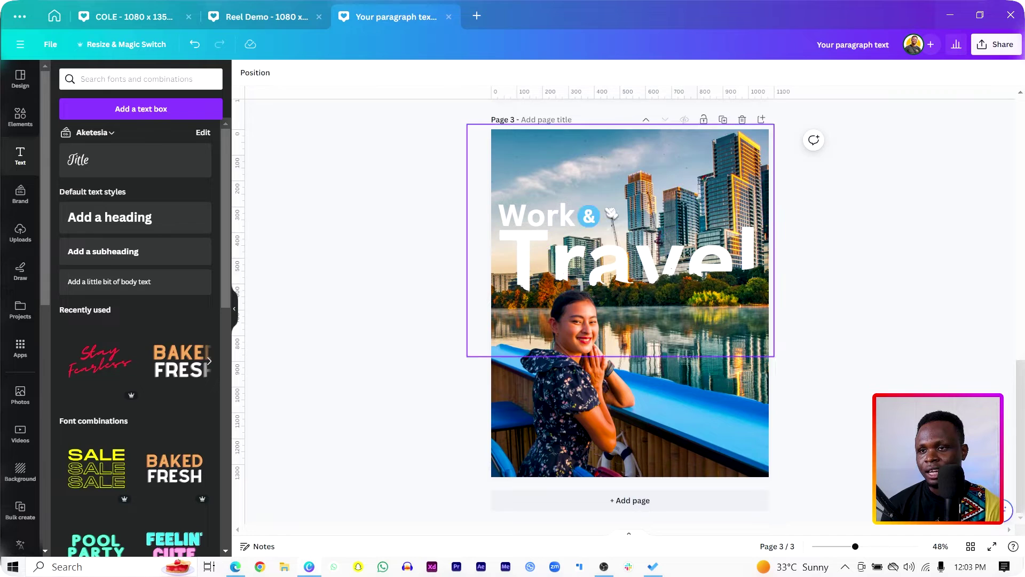
pyautogui.hotkey('ctrl', 'z')
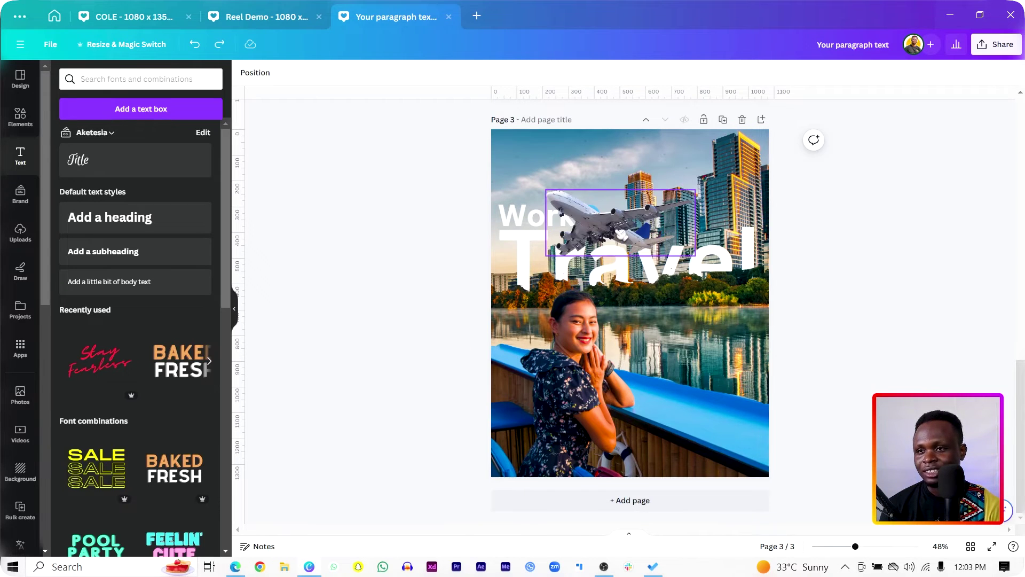
# Flip the airplane horizontally, shrink it and place it in the sky above the tall buildings
pyautogui.click(561, 198)
pyautogui.click(302, 74)
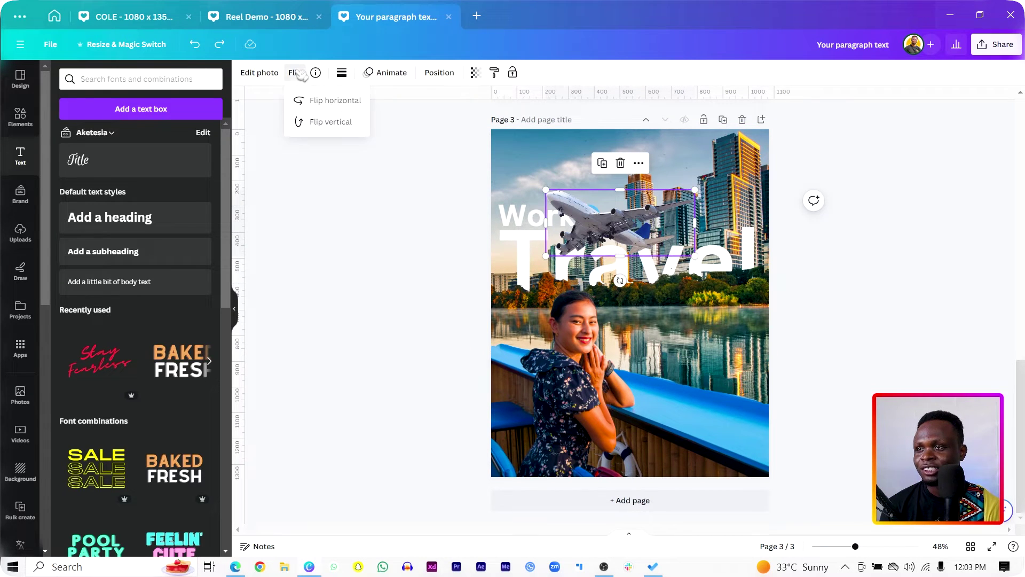
pyautogui.click(334, 106)
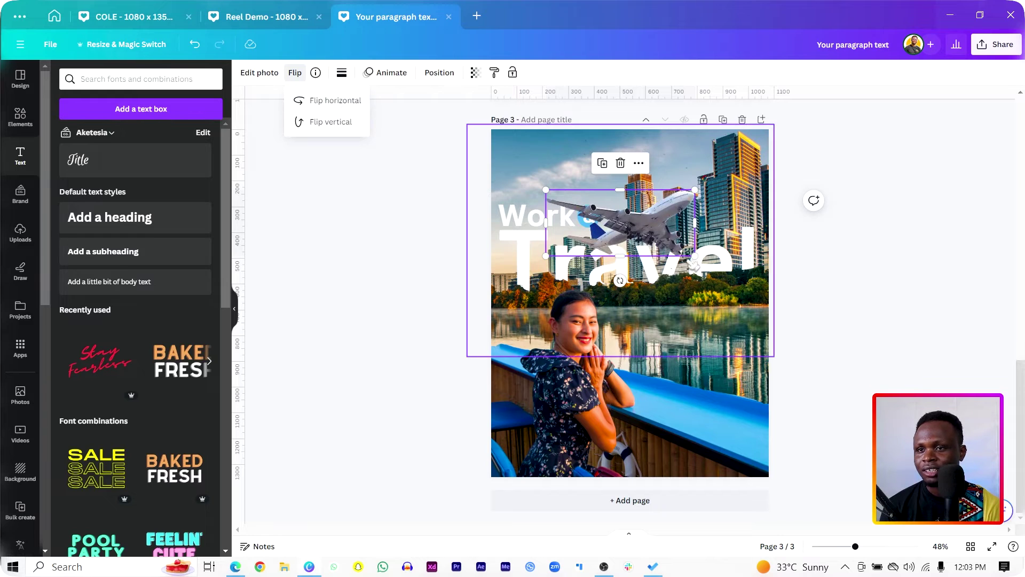
pyautogui.moveTo(694, 256); pyautogui.dragTo(683, 191)
pyautogui.click(371, 185)
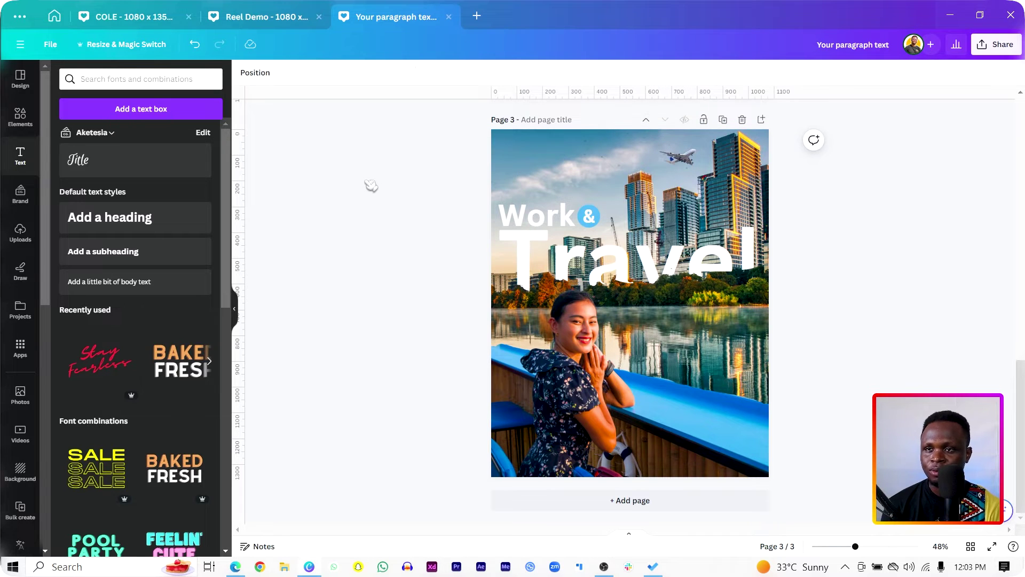
# Adjust the airplane photo's color by setting its temperature to about 74 and its saturation to 25
pyautogui.click(689, 161)
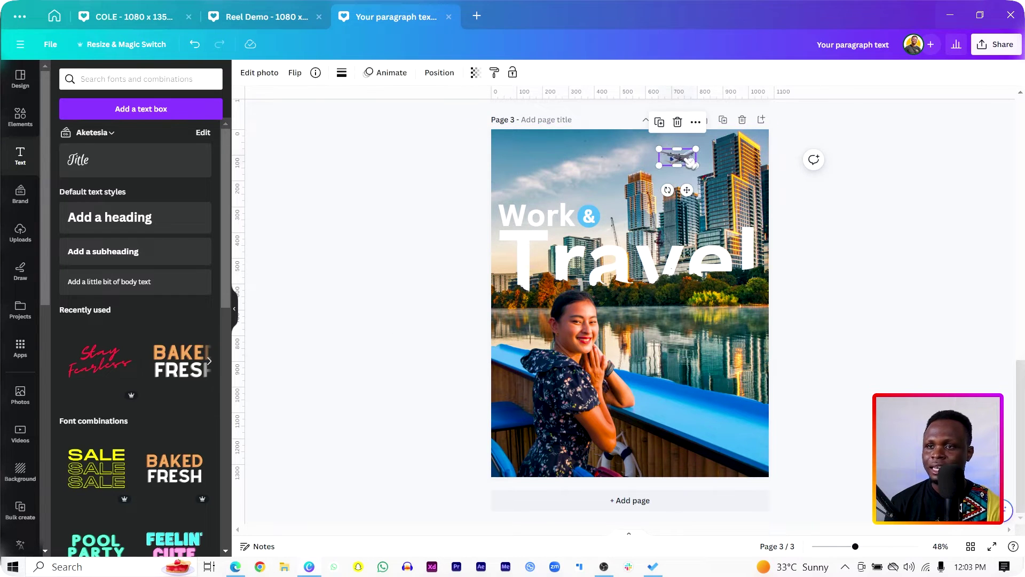
pyautogui.click(261, 74)
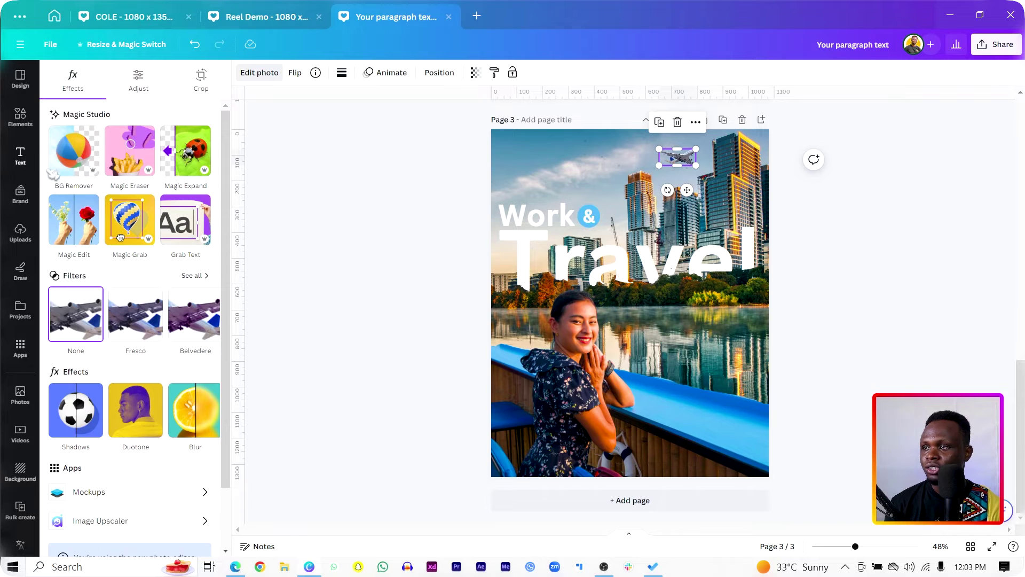
pyautogui.click(139, 79)
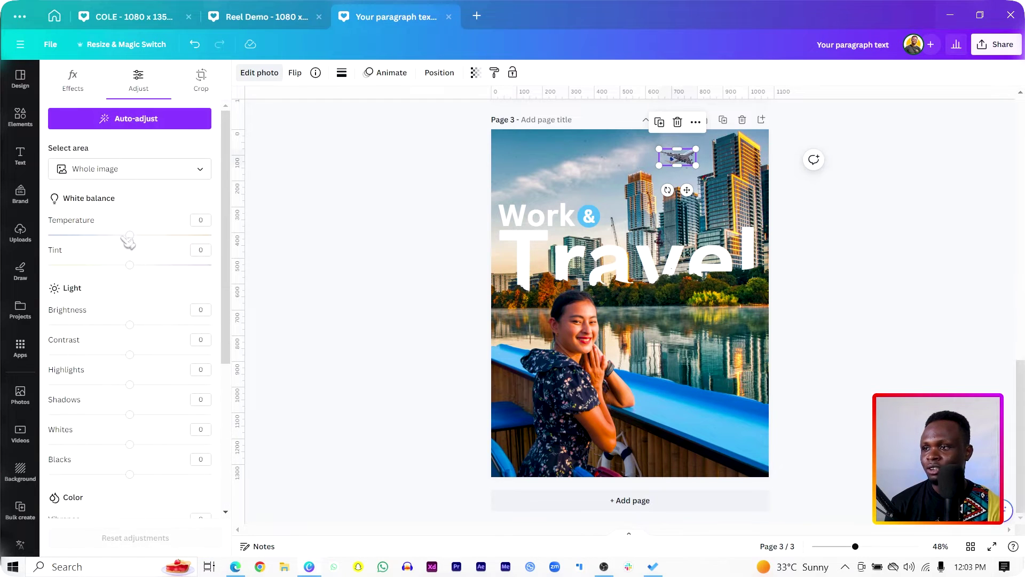
pyautogui.moveTo(133, 236); pyautogui.dragTo(199, 235)
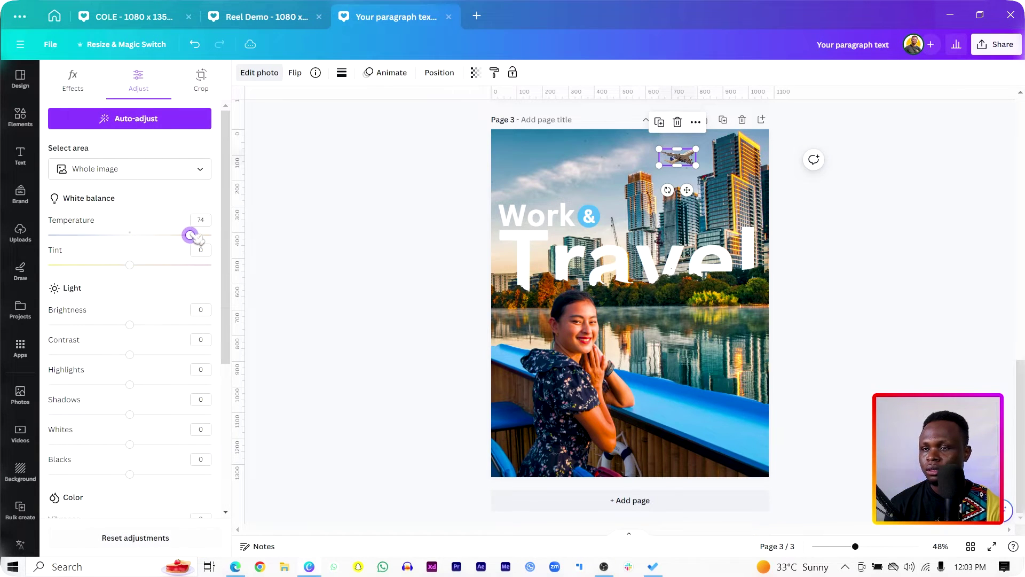
pyautogui.scroll(-4, 192, 235)
pyautogui.moveTo(130, 386); pyautogui.dragTo(151, 386)
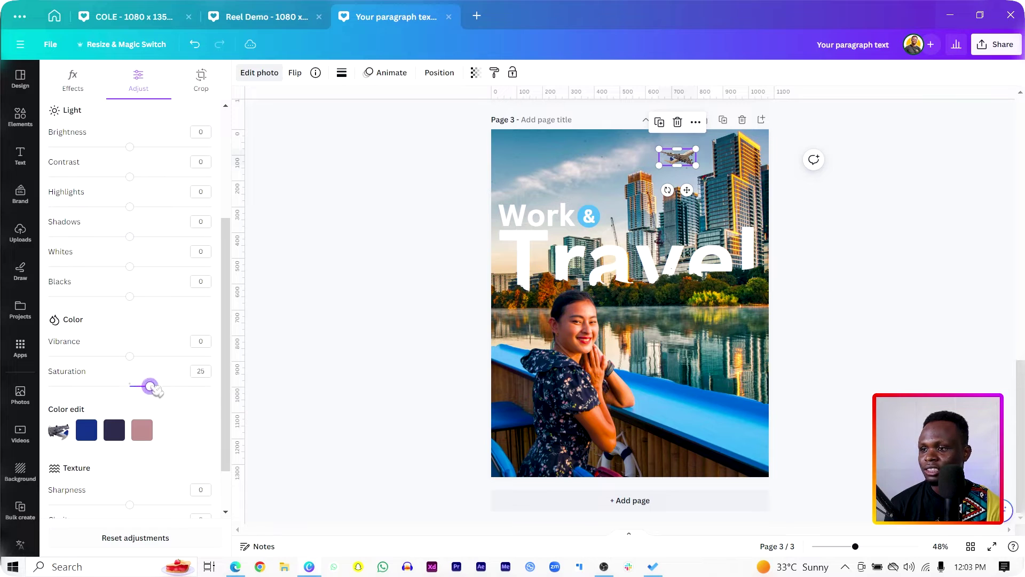
pyautogui.click(342, 322)
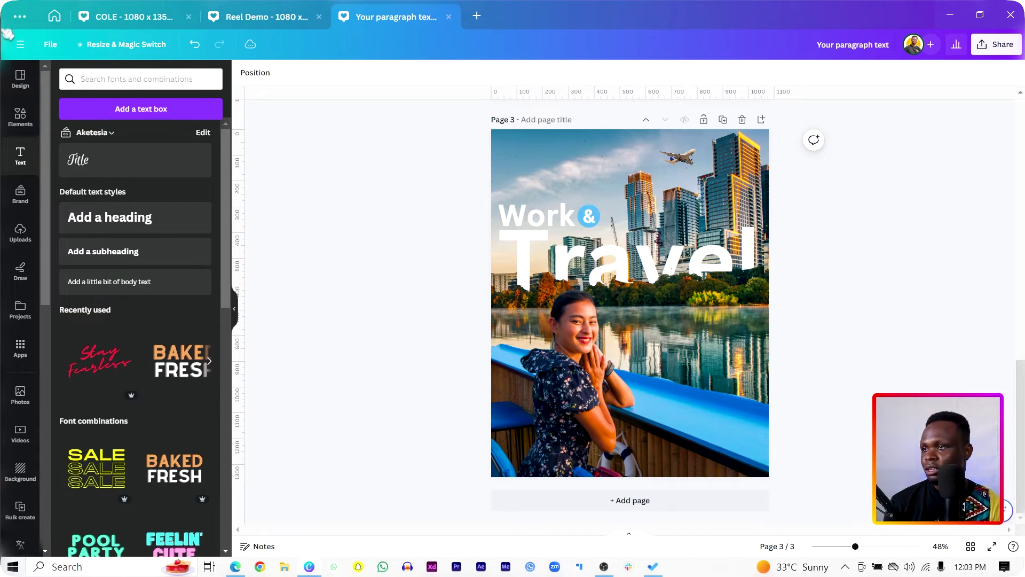
# Search the elements library for "clouds"
pyautogui.click(104, 85)
pyautogui.click(23, 115)
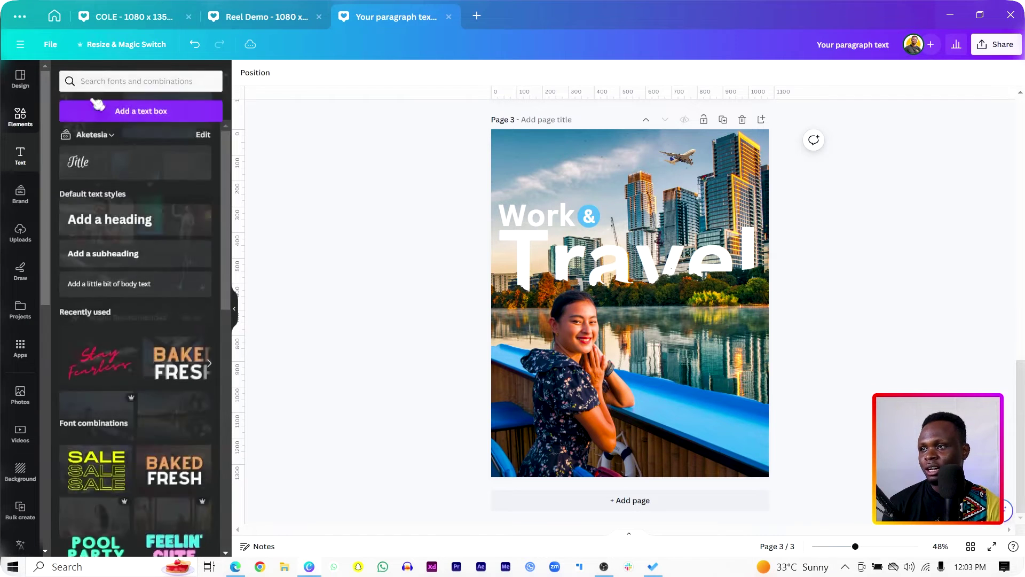
pyautogui.click(69, 75)
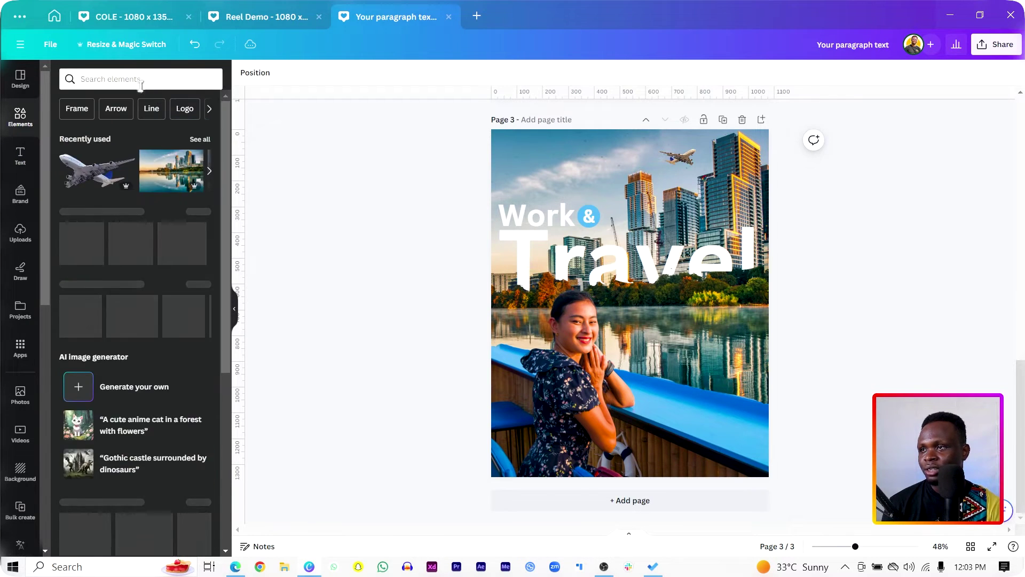
pyautogui.click(141, 79)
pyautogui.write('clouds')
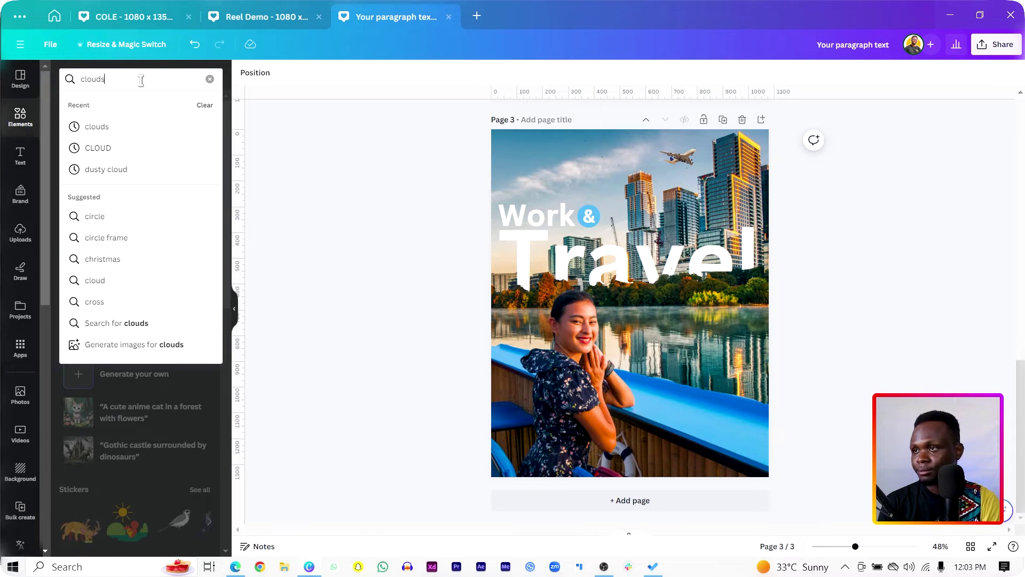
pyautogui.press('Return')
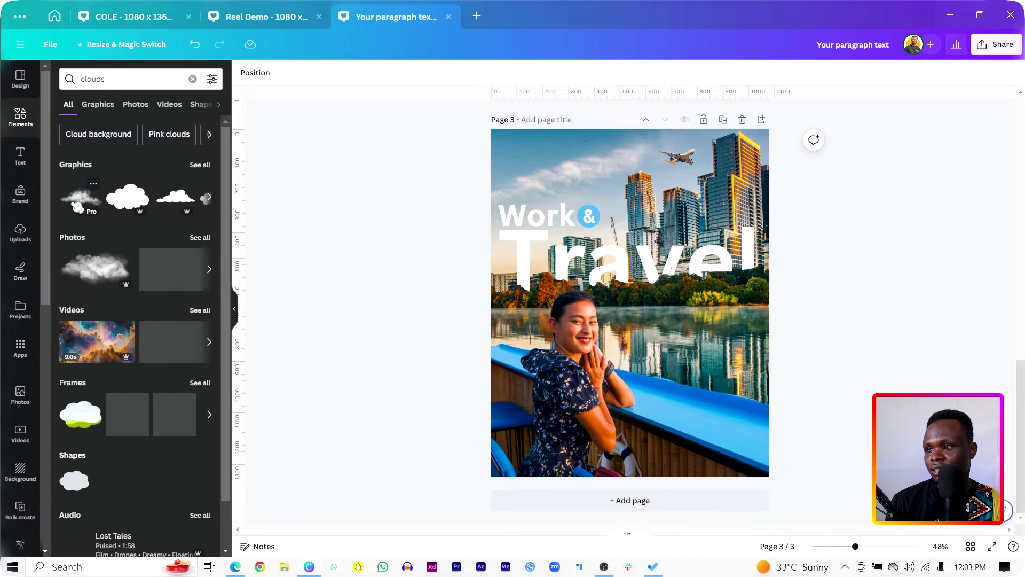
# Add a soft white cloud to the poster and arrange clouds around the towers, the airplane and the "Work" text
pyautogui.click(74, 260)
pyautogui.moveTo(638, 310); pyautogui.dragTo(764, 212)
pyautogui.click(356, 162)
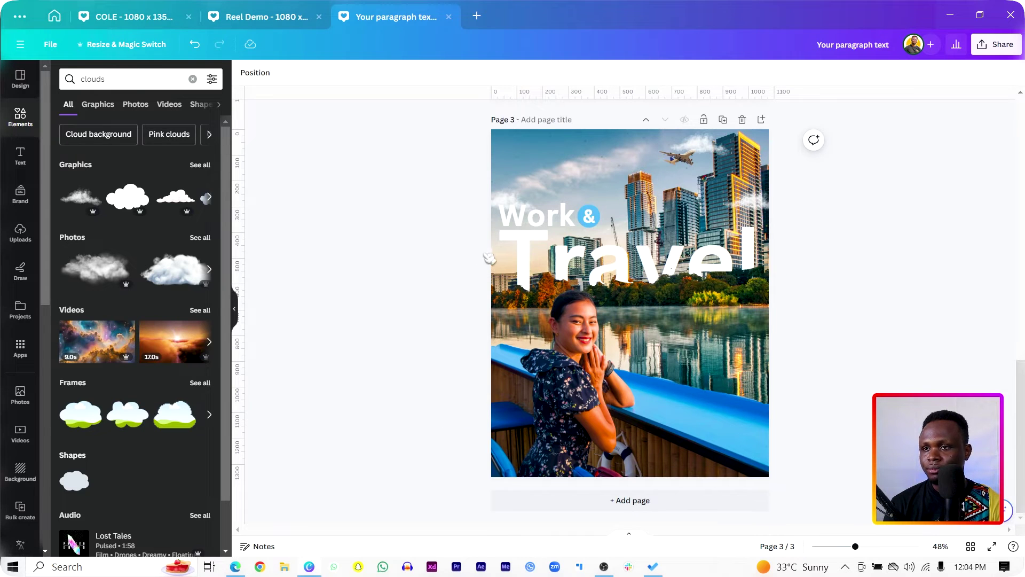
# Duplicate the "Work" text, shrink the copy to size 61.7 and place it in the sky above the original
pyautogui.click(520, 225)
pyautogui.hotkey('ctrl', 'd')
pyautogui.moveTo(533, 228); pyautogui.dragTo(543, 165)
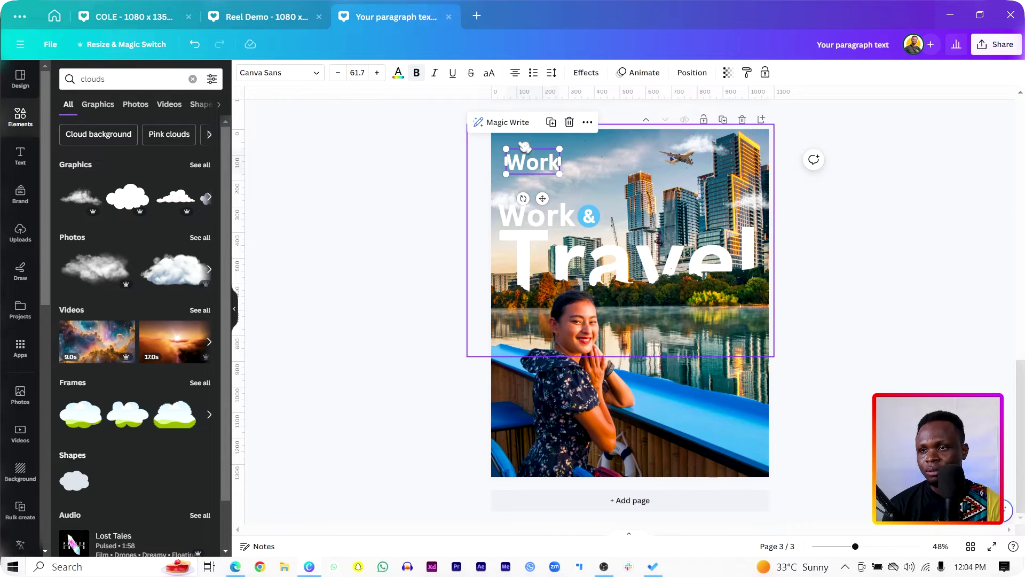
# Search the apps for "canlorem" and open the CanLorem app
pyautogui.click(22, 348)
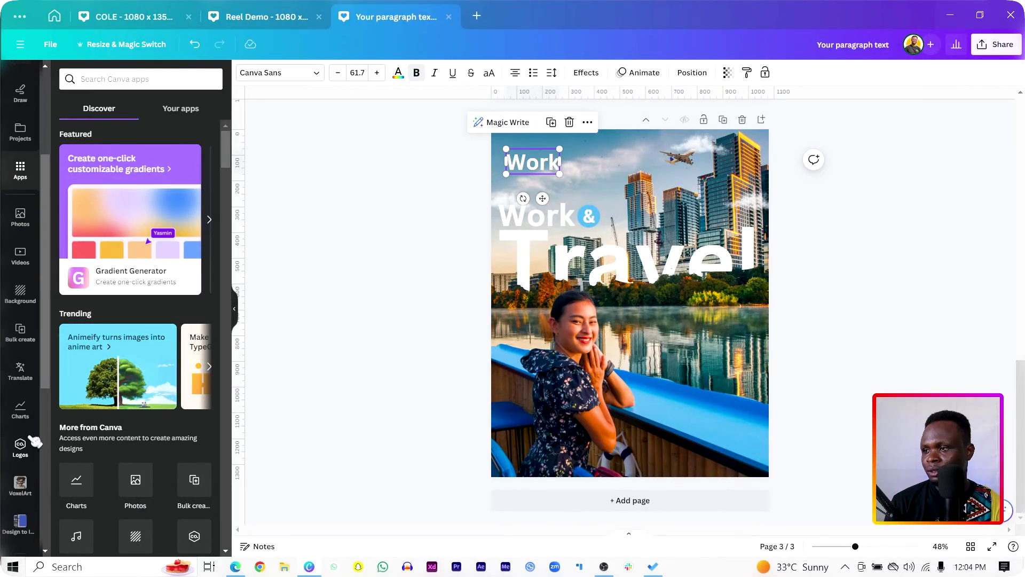
pyautogui.click(129, 75)
pyautogui.write('canl')
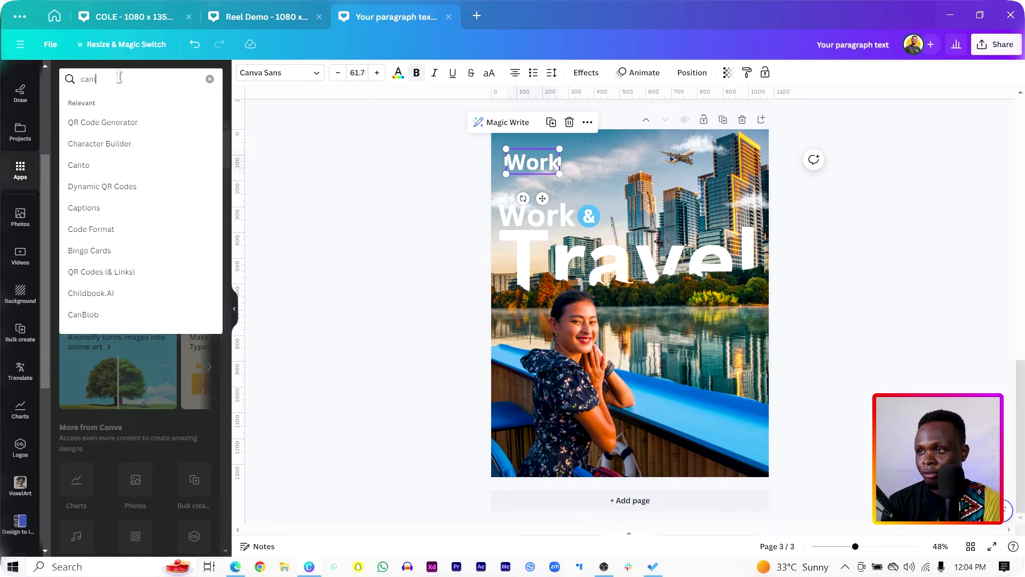
pyautogui.write('orem')
pyautogui.press('Return')
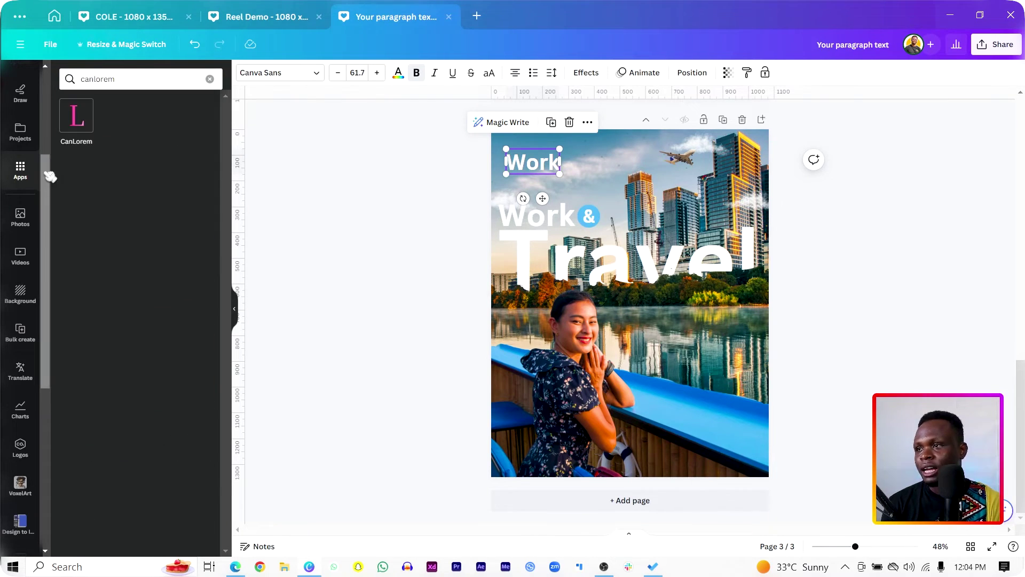
pyautogui.click(81, 126)
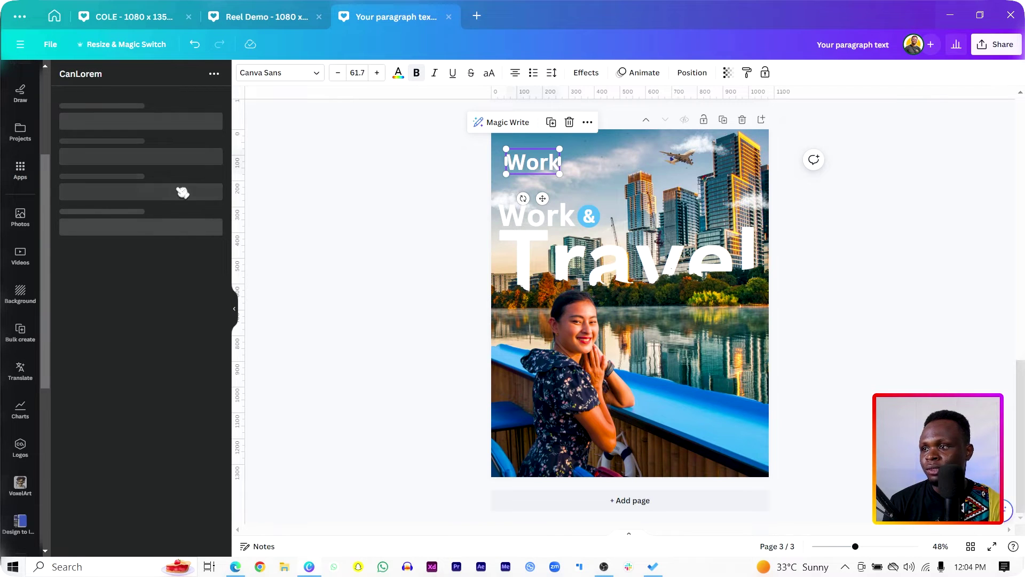
# Generate 11 words of placeholder text, add them to the poster below the airplane and cut the text from its box
pyautogui.click(212, 151)
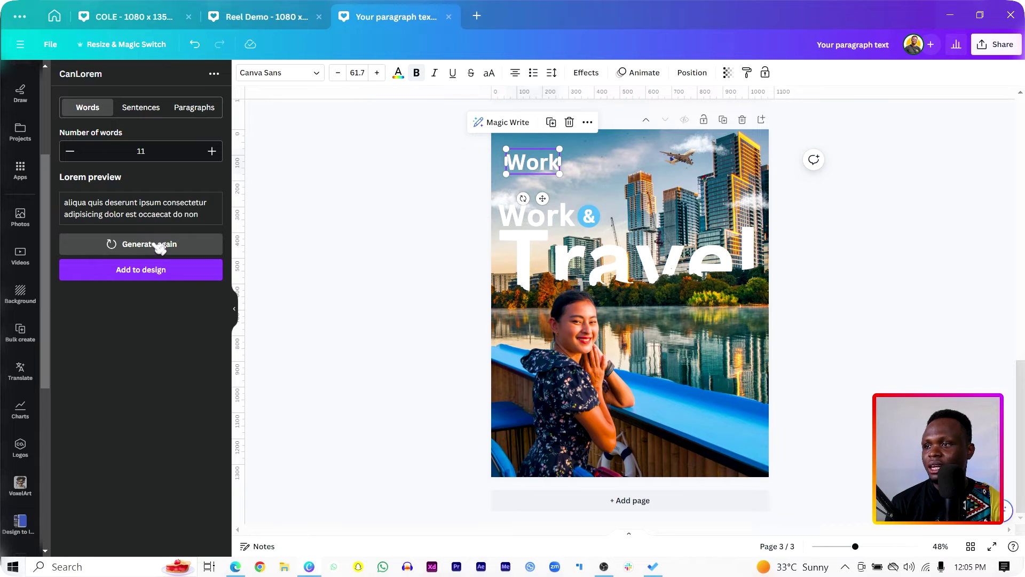
pyautogui.click(153, 270)
pyautogui.moveTo(667, 280); pyautogui.dragTo(678, 175)
pyautogui.doubleClick(674, 173)
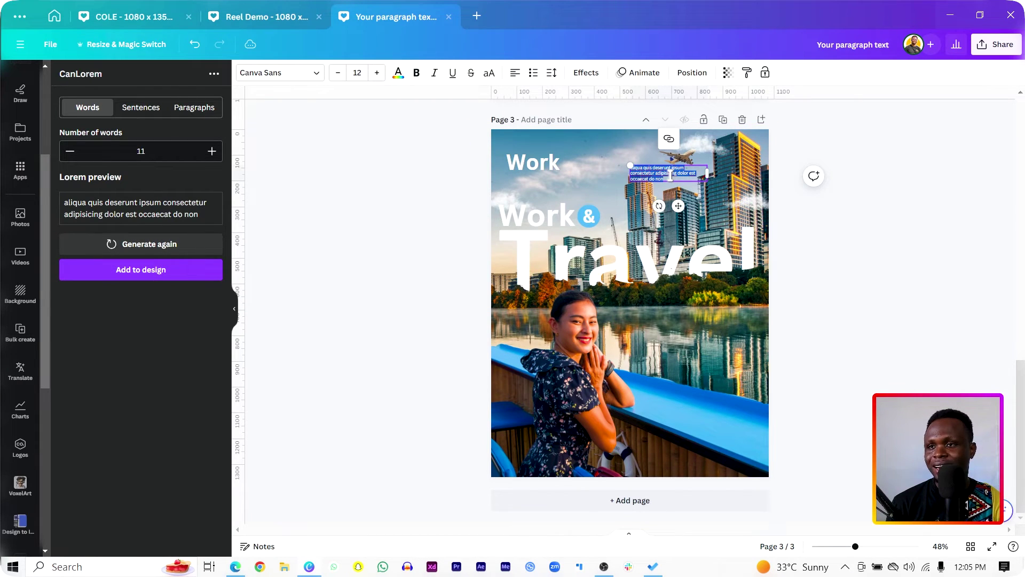
pyautogui.press('BackSpace')
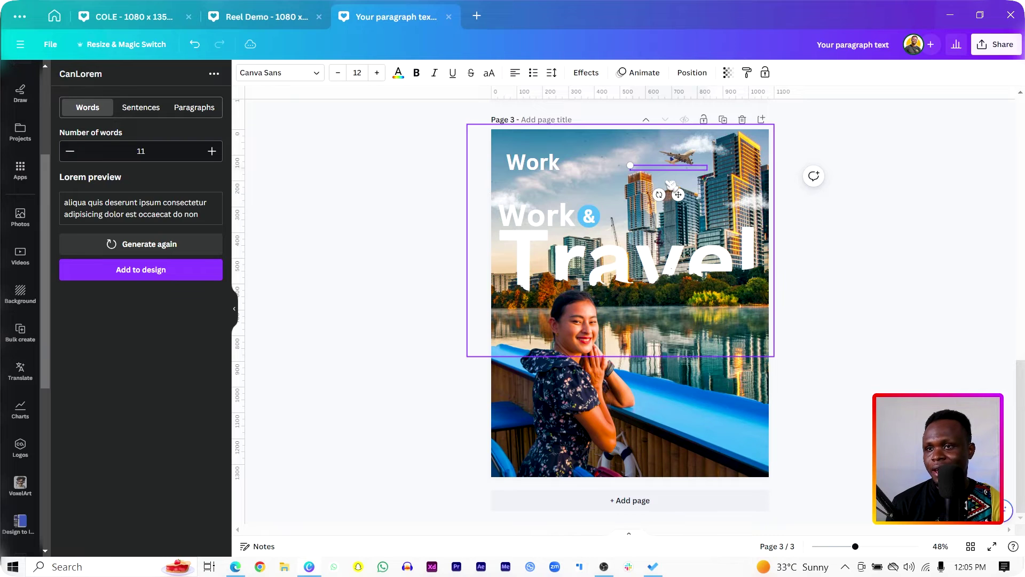
# Replace the duplicated "Work" text with the cut placeholder words and reduce it to size 21 above the title
pyautogui.doubleClick(534, 164)
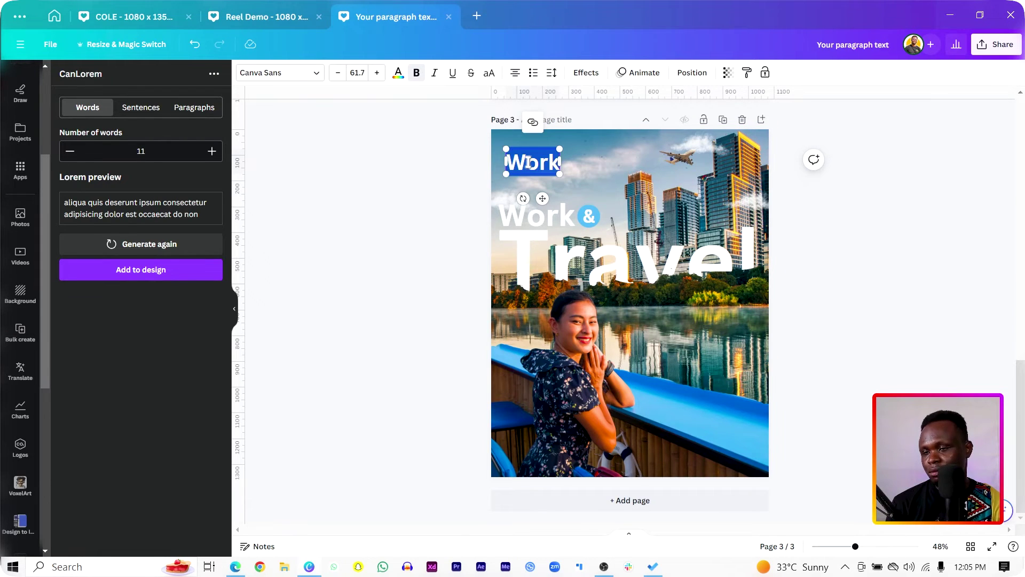
pyautogui.write('aliqua quis deserunt ipsum consectetur adipisicing dolor est occaecat do non')
pyautogui.moveTo(576, 295); pyautogui.dragTo(568, 211)
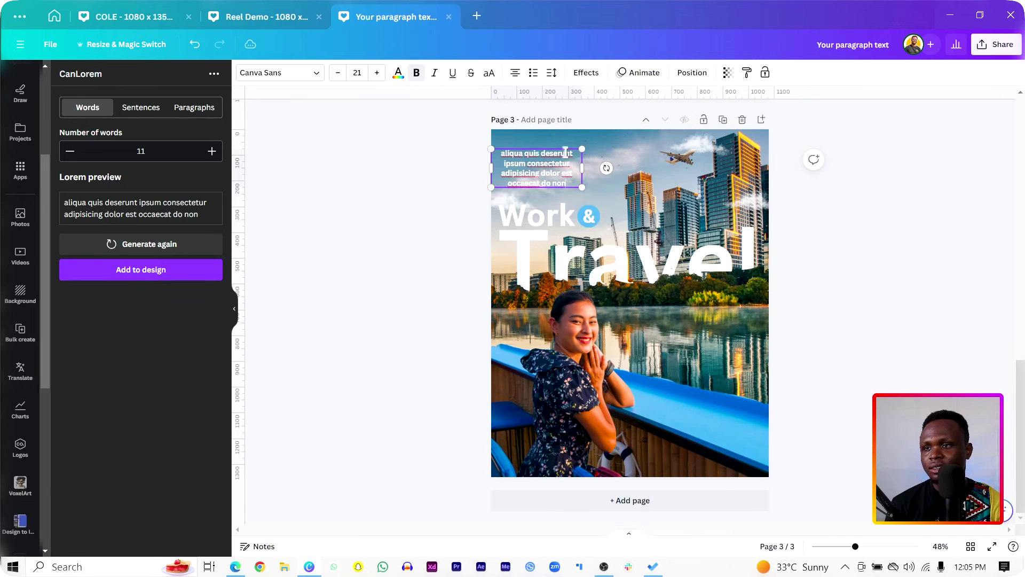
# Left-align the placeholder text, line its box up with the "Work" title and set its line spacing to 1.27
pyautogui.click(520, 73)
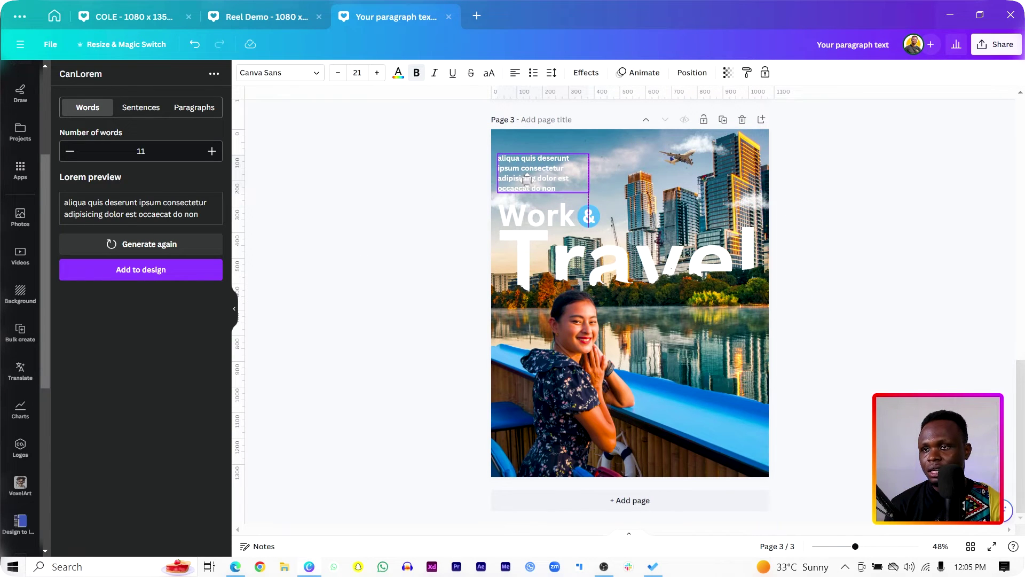
pyautogui.moveTo(522, 177)
pyautogui.mouseDown()
pyautogui.moveTo(627, 378)
pyautogui.moveTo(690, 427)
pyautogui.moveTo(550, 150)
pyautogui.moveTo(536, 179)
pyautogui.moveTo(527, 173)
pyautogui.mouseUp()
pyautogui.click(552, 73)
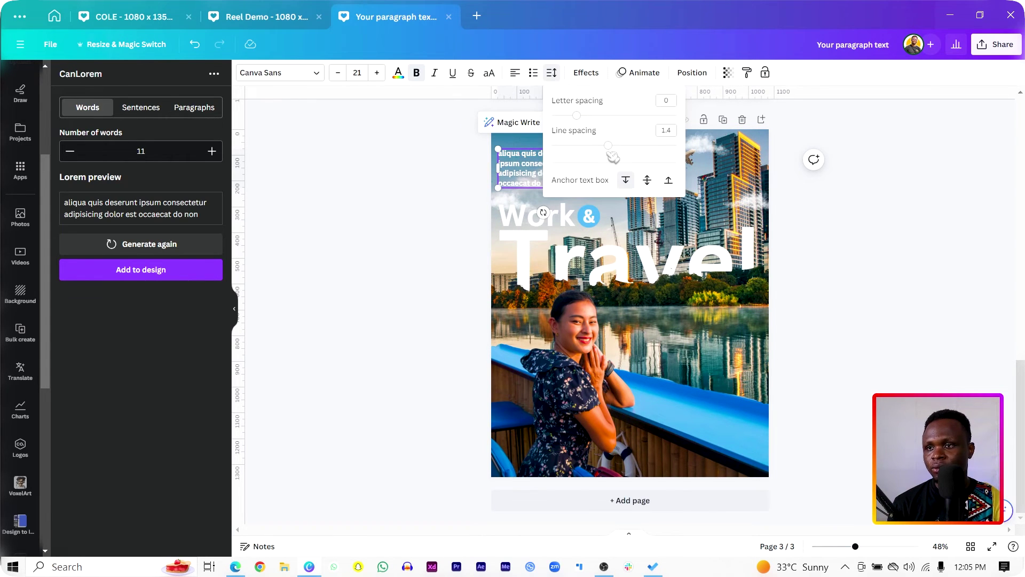
pyautogui.moveTo(610, 149); pyautogui.dragTo(603, 149)
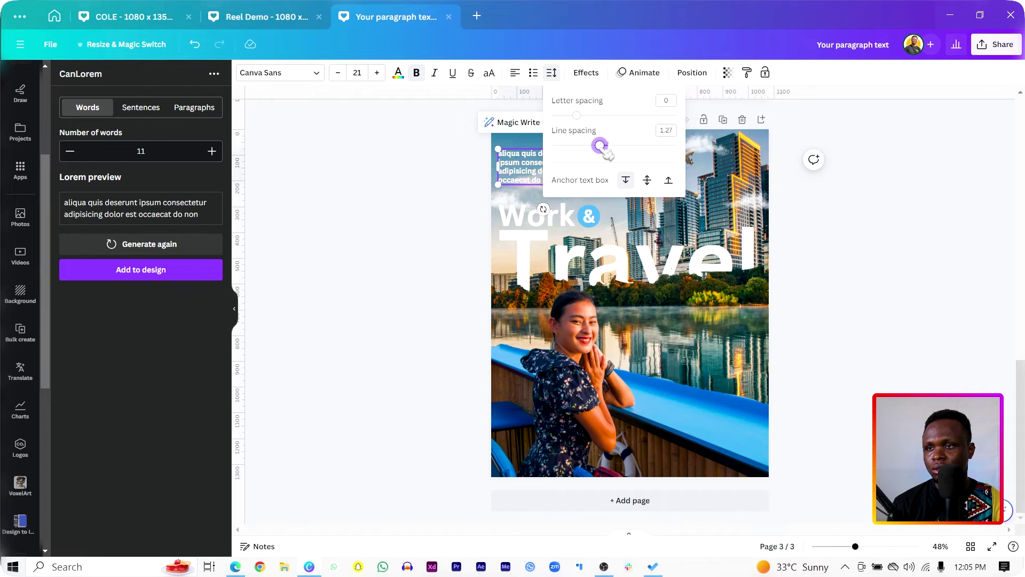
# Remove the bold from the placeholder text and widen its box so the copy wraps onto three lines
pyautogui.click(418, 73)
pyautogui.click(437, 167)
pyautogui.moveTo(529, 163); pyautogui.dragTo(604, 169)
pyautogui.click(347, 217)
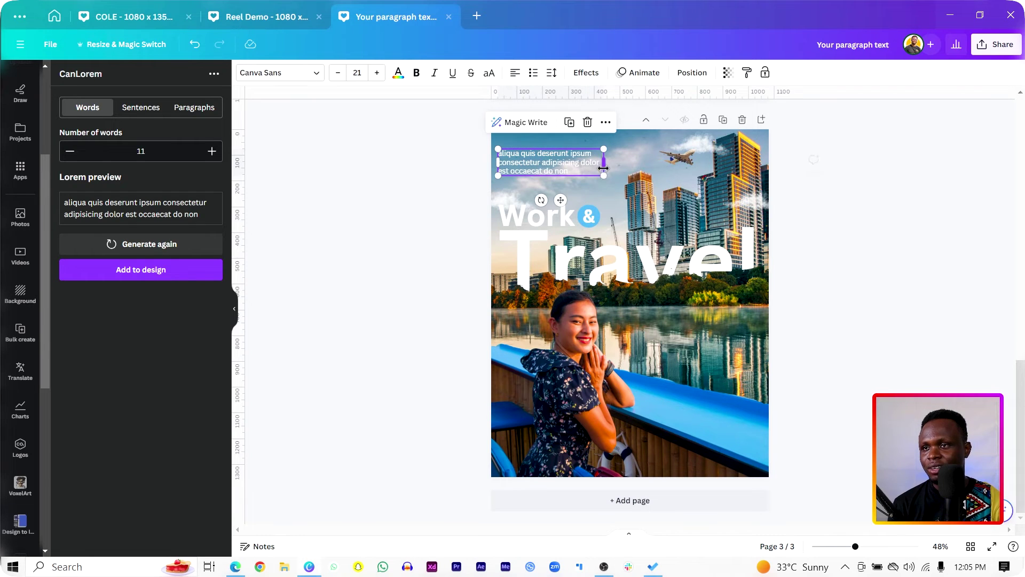
pyautogui.click(399, 206)
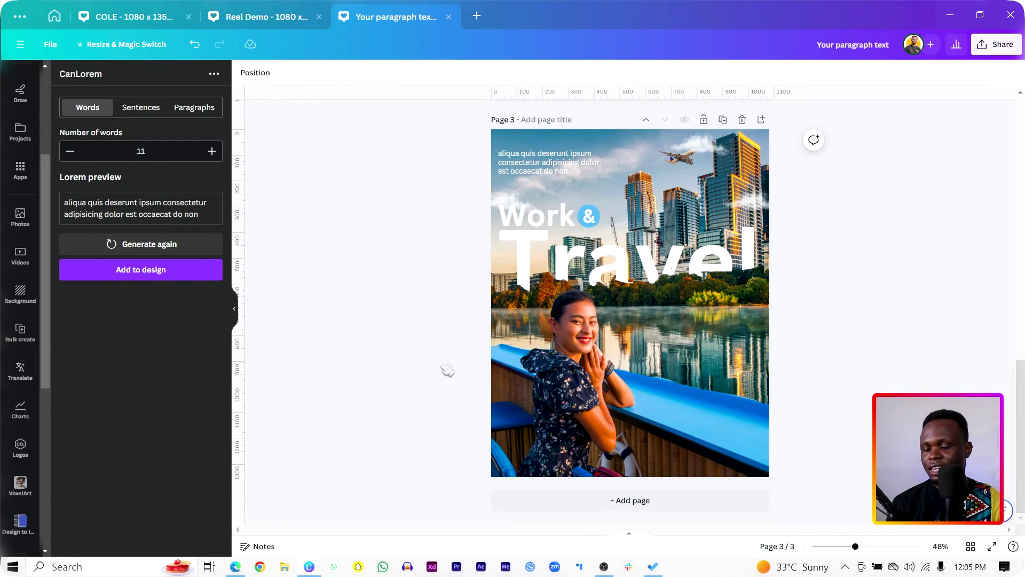
# Add a rectangle and stretch it to about 1080 × 535 px across the bottom of the poster
pyautogui.press('r')
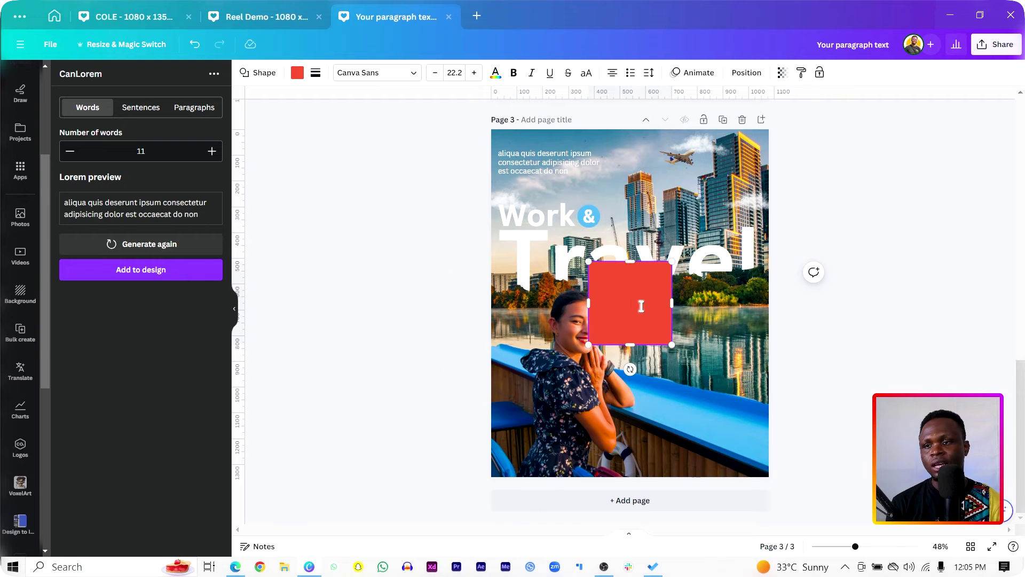
pyautogui.moveTo(614, 324); pyautogui.dragTo(768, 451)
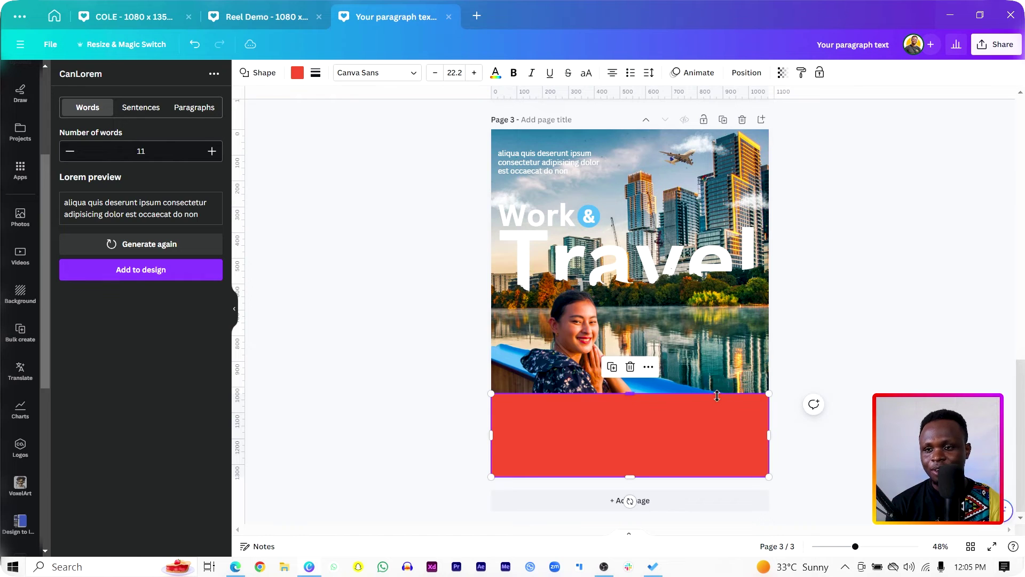
pyautogui.moveTo(717, 395); pyautogui.dragTo(717, 339)
# Fill the rectangle with a 180° linear gradient from white #ffffff to #9B9B9B at 0% opacity
pyautogui.click(297, 73)
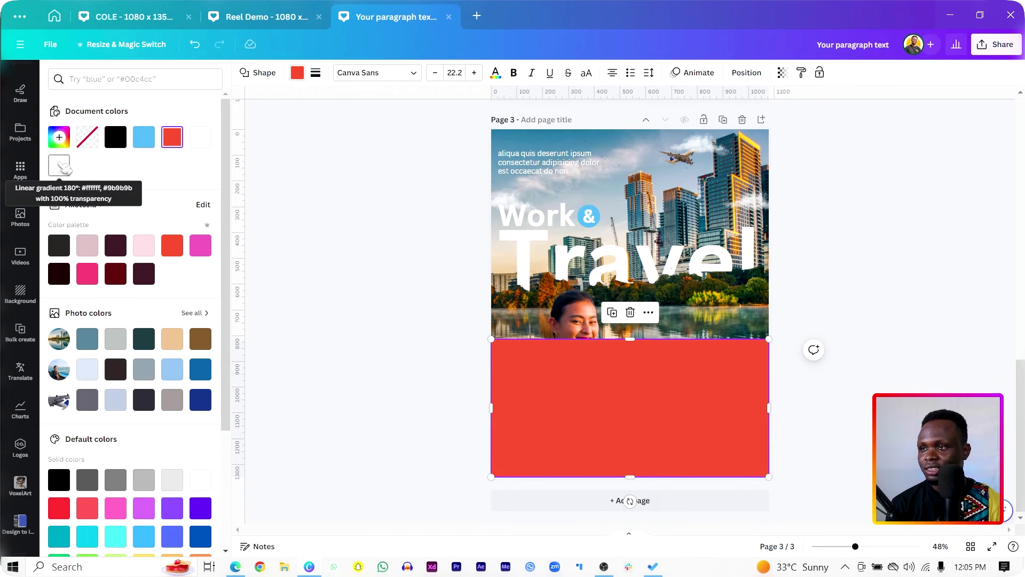
pyautogui.click(201, 137)
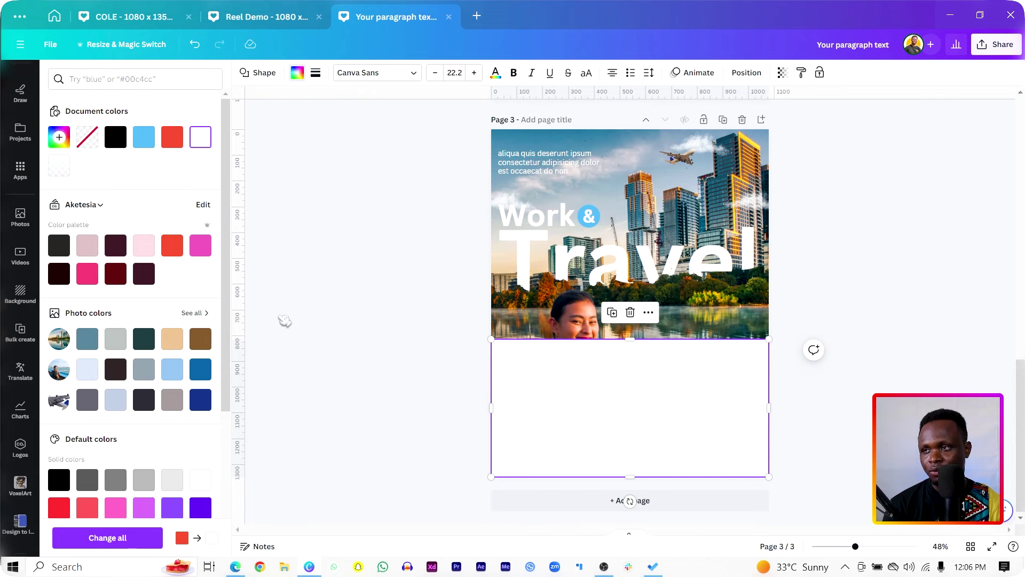
pyautogui.click(202, 139)
pyautogui.click(176, 167)
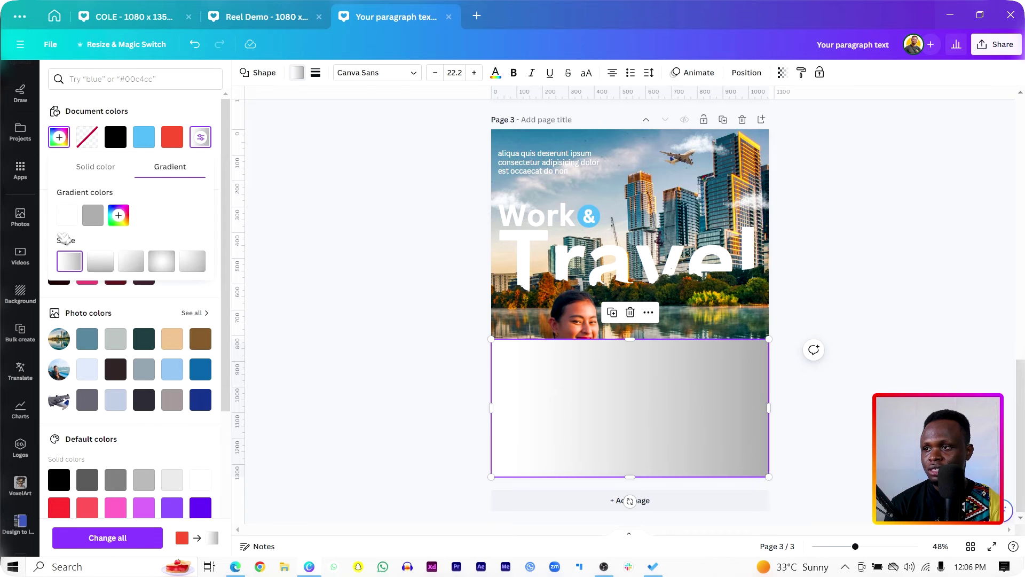
pyautogui.click(94, 215)
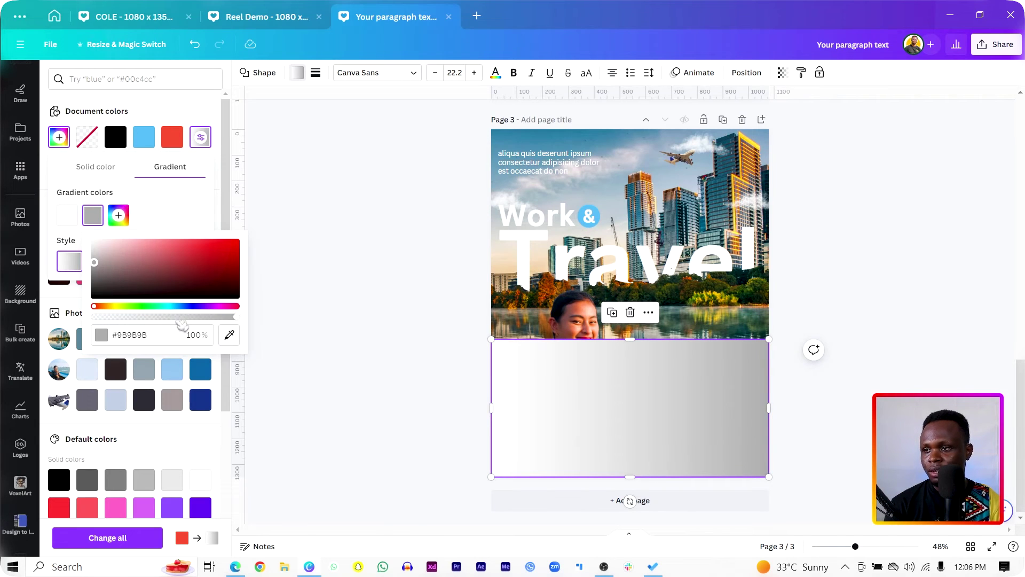
pyautogui.moveTo(241, 321); pyautogui.dragTo(94, 318)
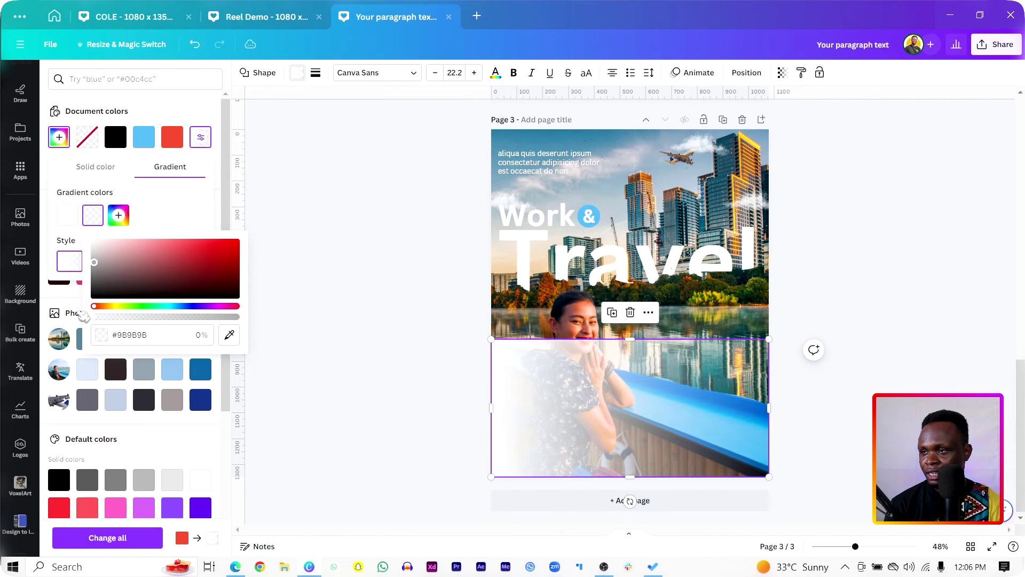
pyautogui.click(166, 214)
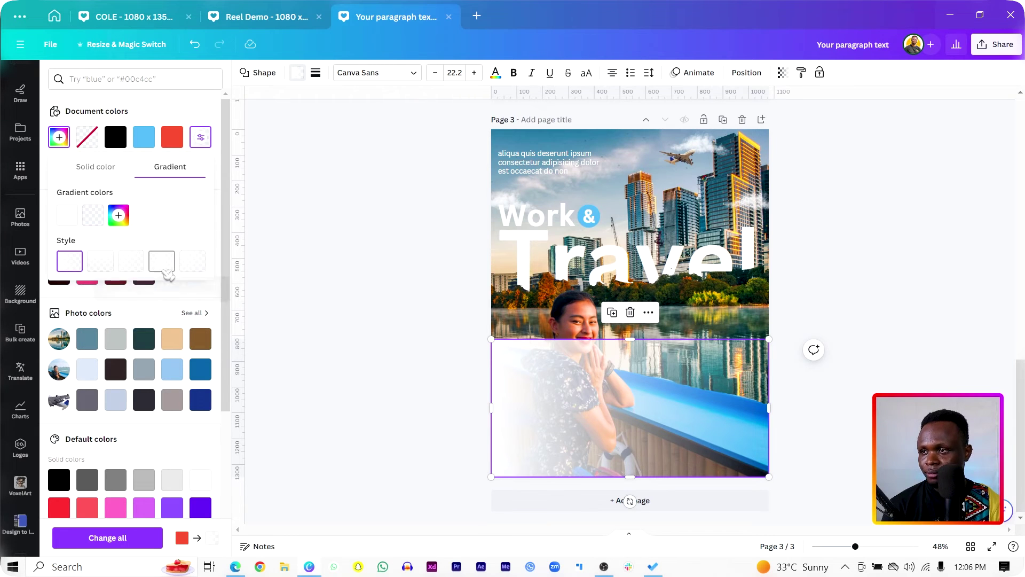
pyautogui.click(100, 261)
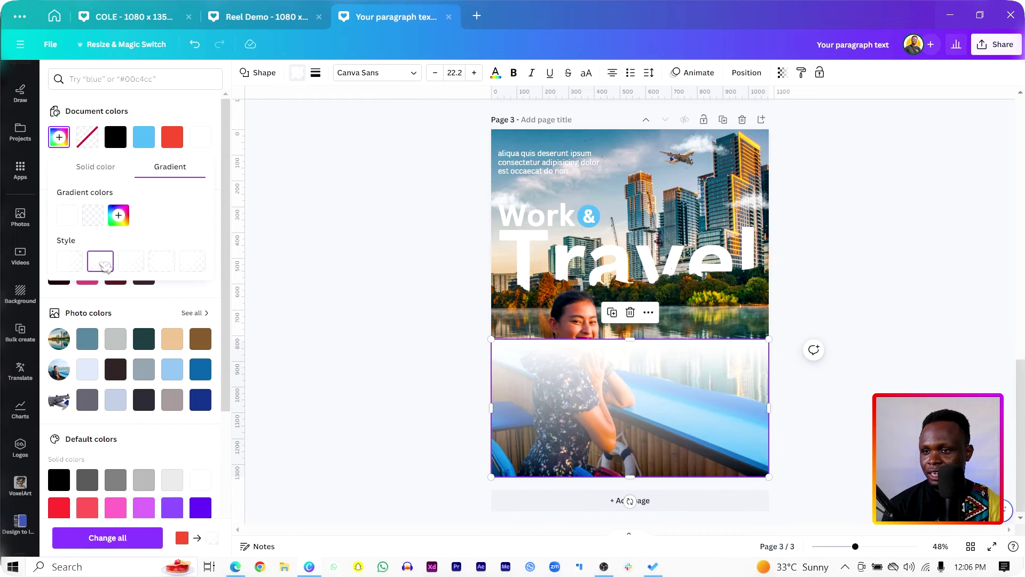
# Rotate the gradient rectangle to 180° so its white side lies along the poster's bottom edge
pyautogui.click(747, 74)
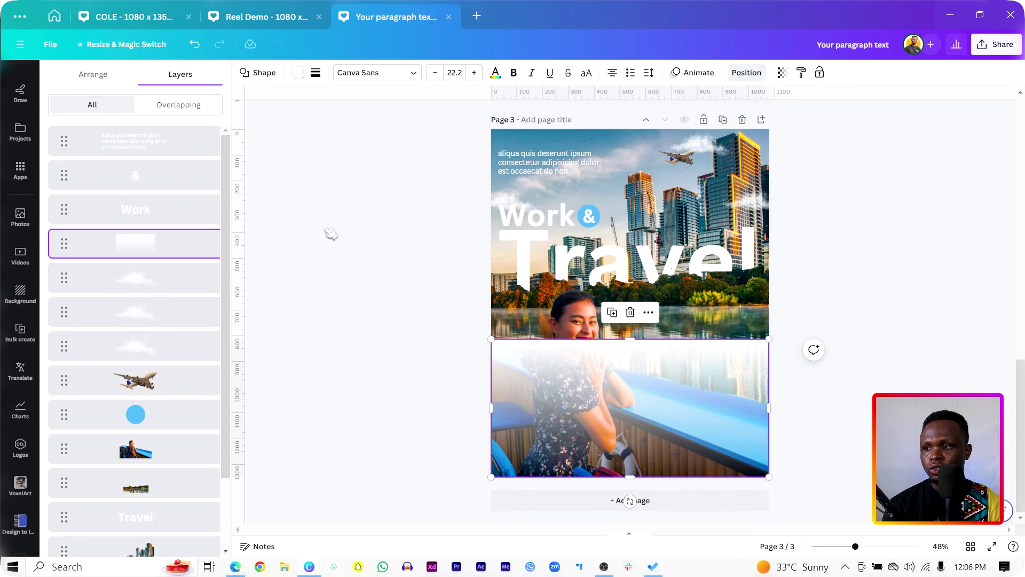
pyautogui.click(92, 74)
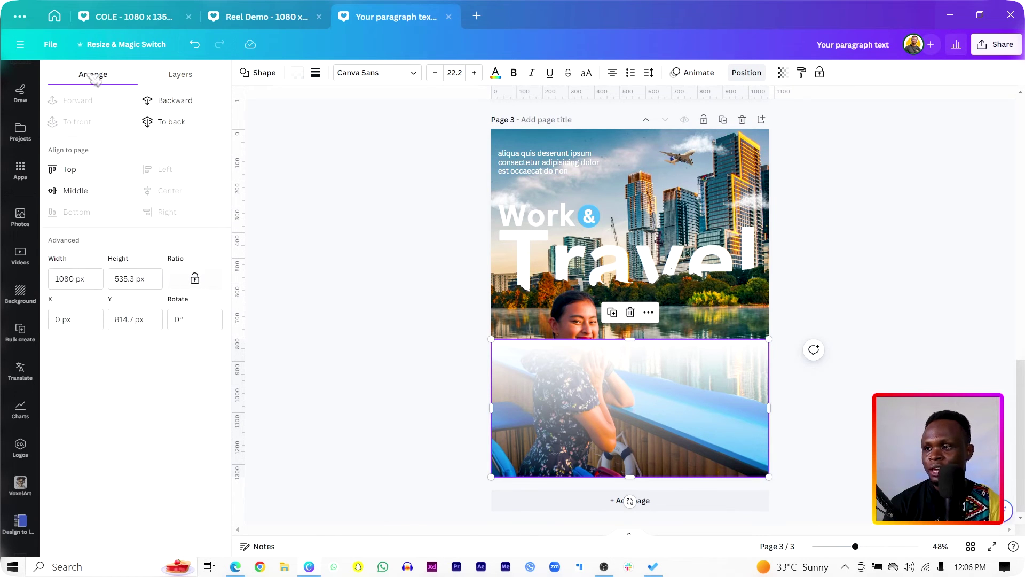
pyautogui.click(188, 317)
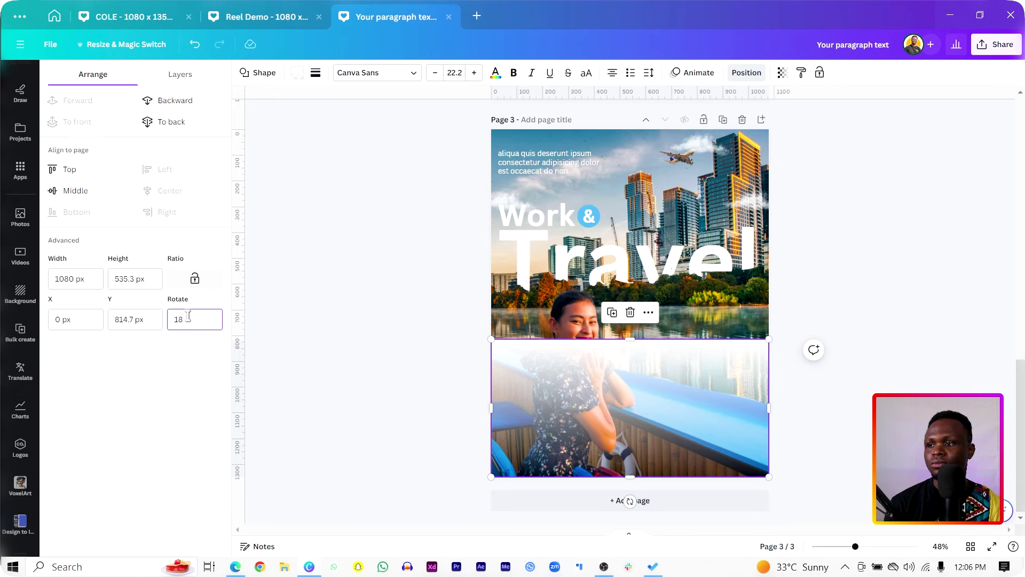
pyautogui.write('180')
pyautogui.press('Return')
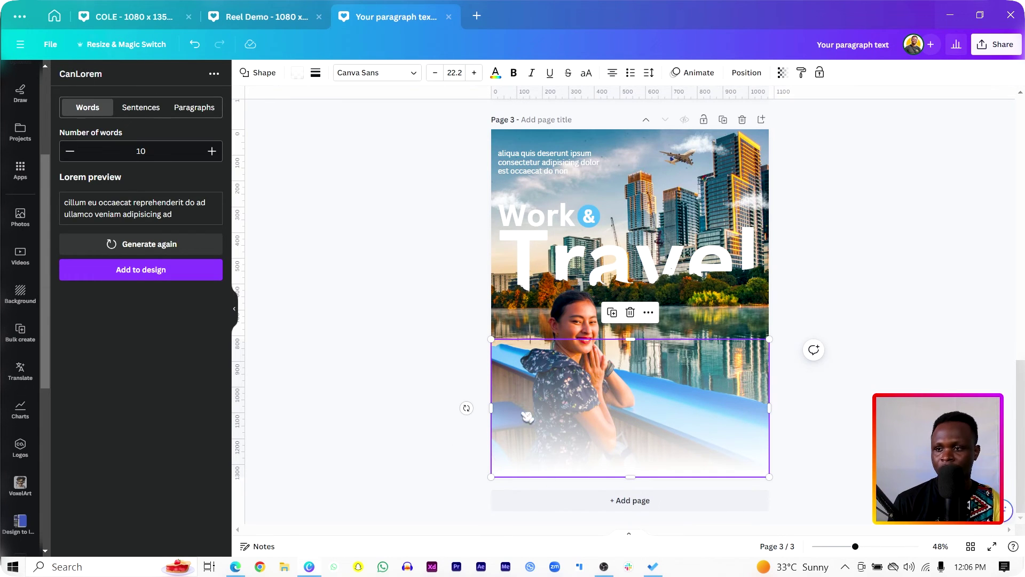
# Widen the gradient rectangle past both page edges and lower its upper edge to just below the woman's hands
pyautogui.moveTo(490, 410); pyautogui.dragTo(458, 410)
pyautogui.moveTo(604, 415); pyautogui.dragTo(603, 444)
pyautogui.moveTo(630, 506); pyautogui.dragTo(619, 474)
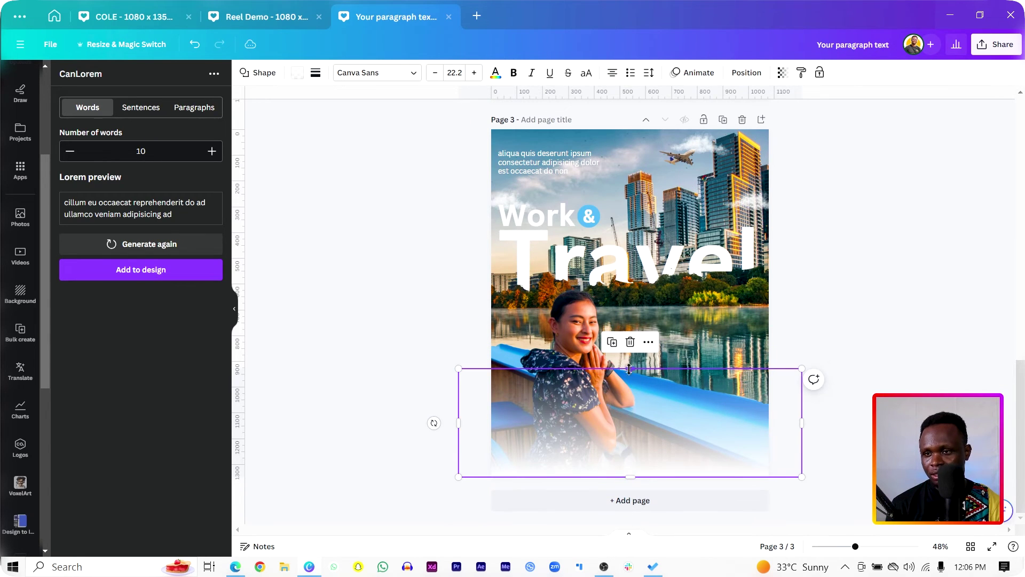
pyautogui.moveTo(628, 368); pyautogui.dragTo(630, 396)
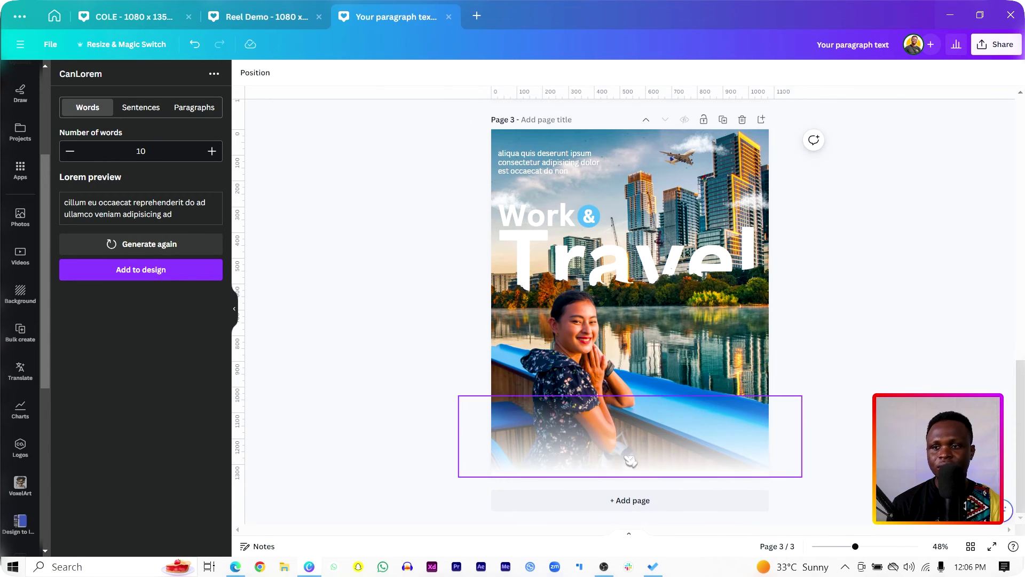